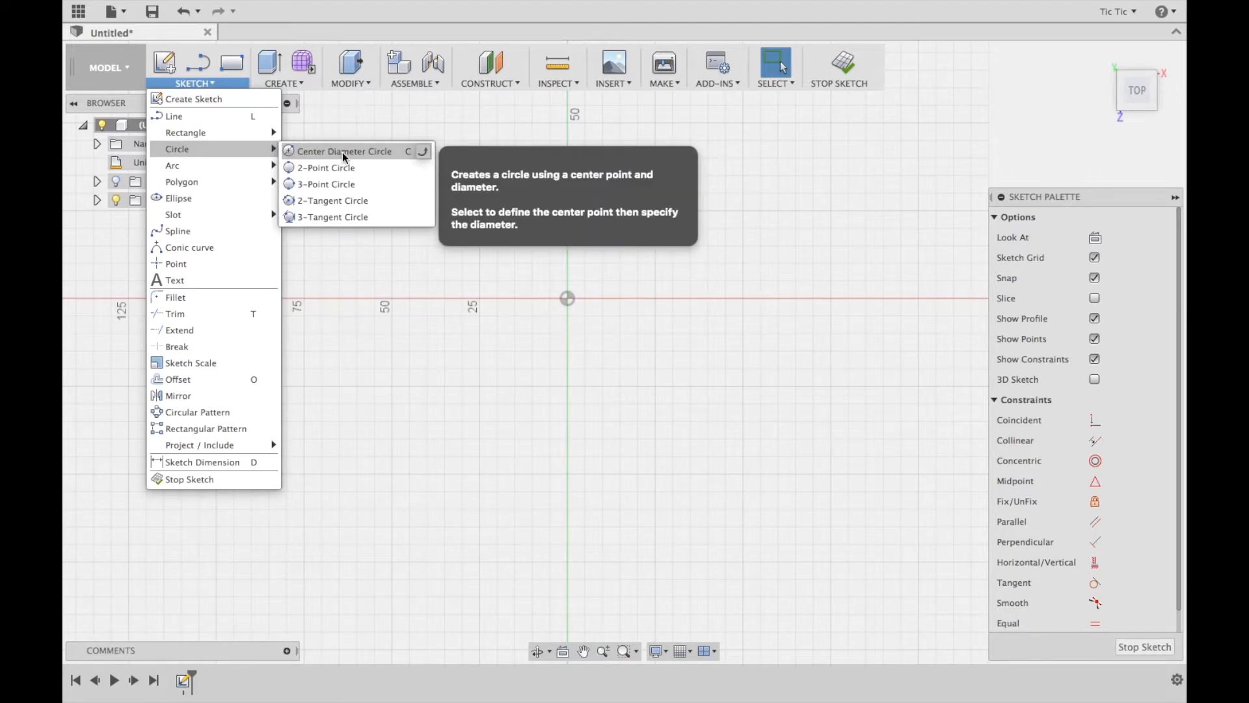
Draw a 22 mm center diameter circle at the sketch origin
{"action": "left_click", "coordinate": [342, 152]}
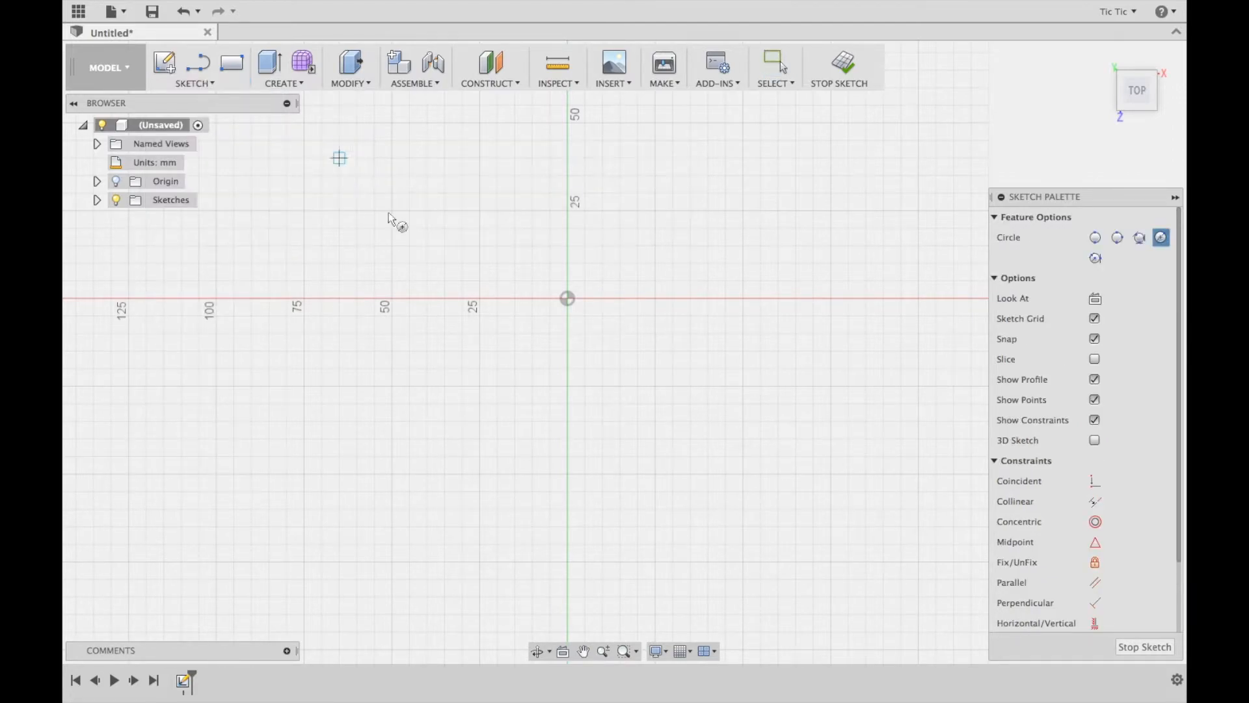
{"action": "left_click", "coordinate": [567, 298]}
{"action": "type", "text": "22"}
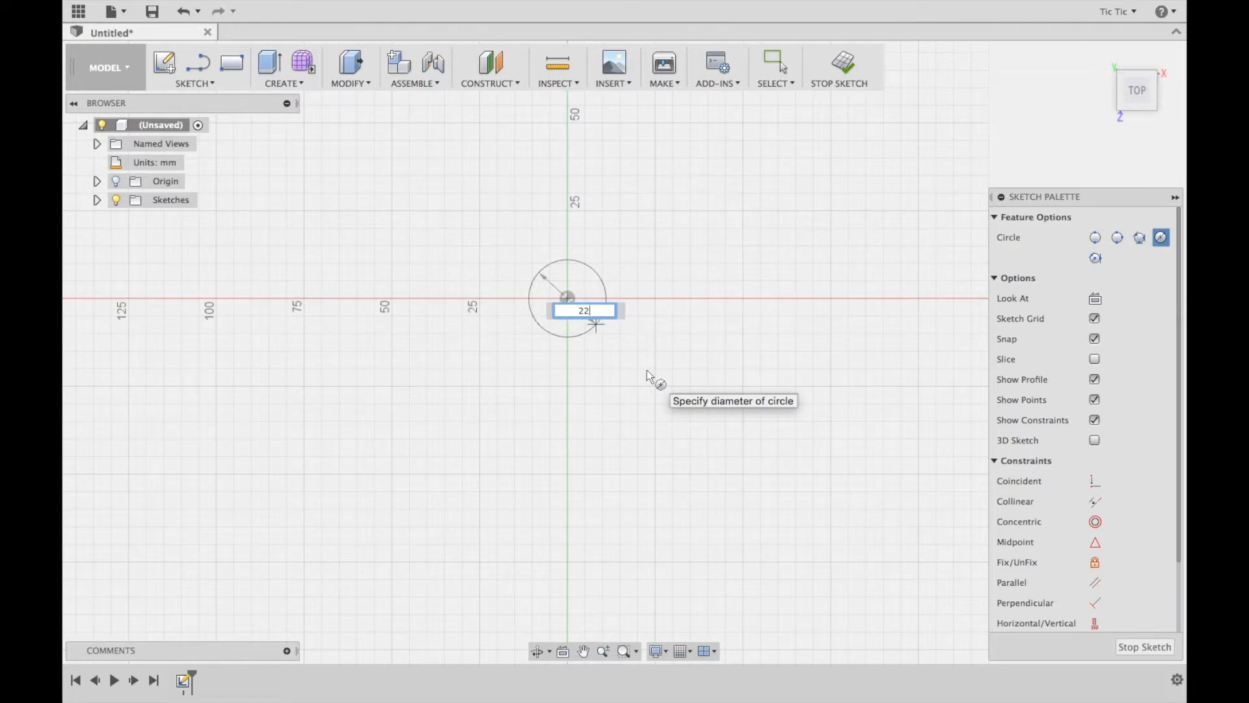
{"action": "key", "text": "Return"}
{"action": "key", "text": "Escape"}
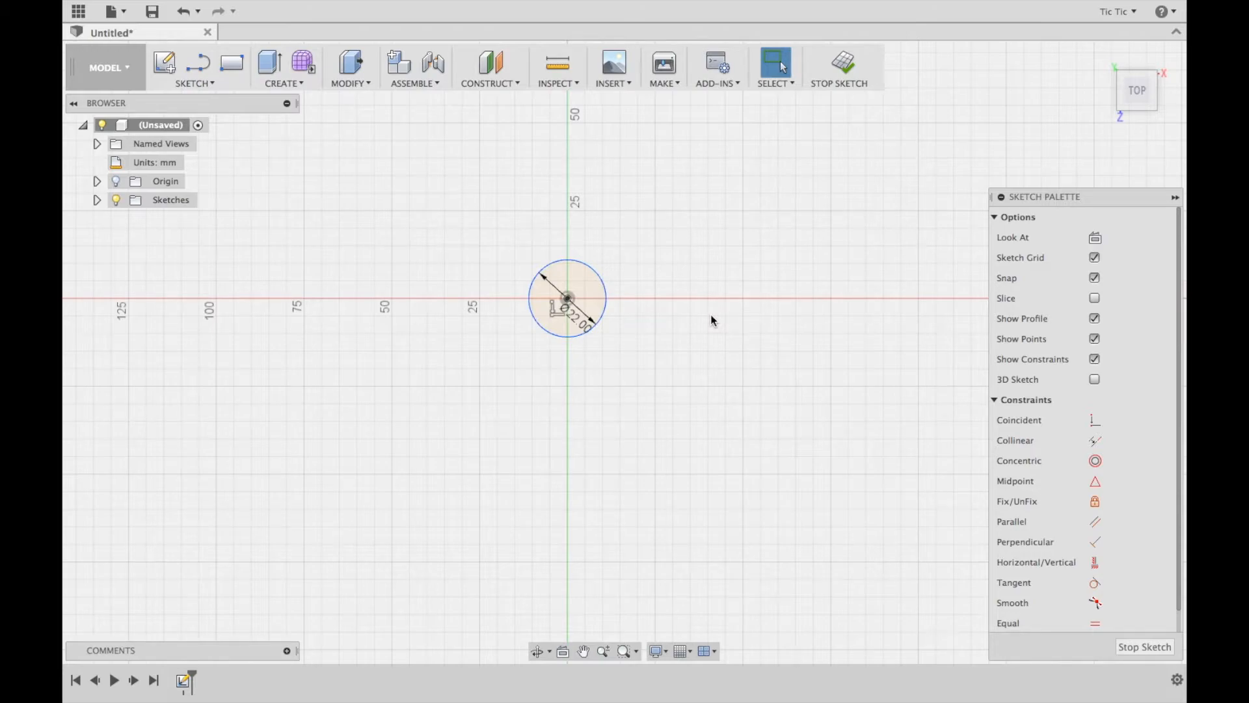
Draw a concentric 30 mm diameter circle around the 22 mm circle at the origin
{"action": "key", "text": "c"}
{"action": "left_click", "coordinate": [568, 298]}
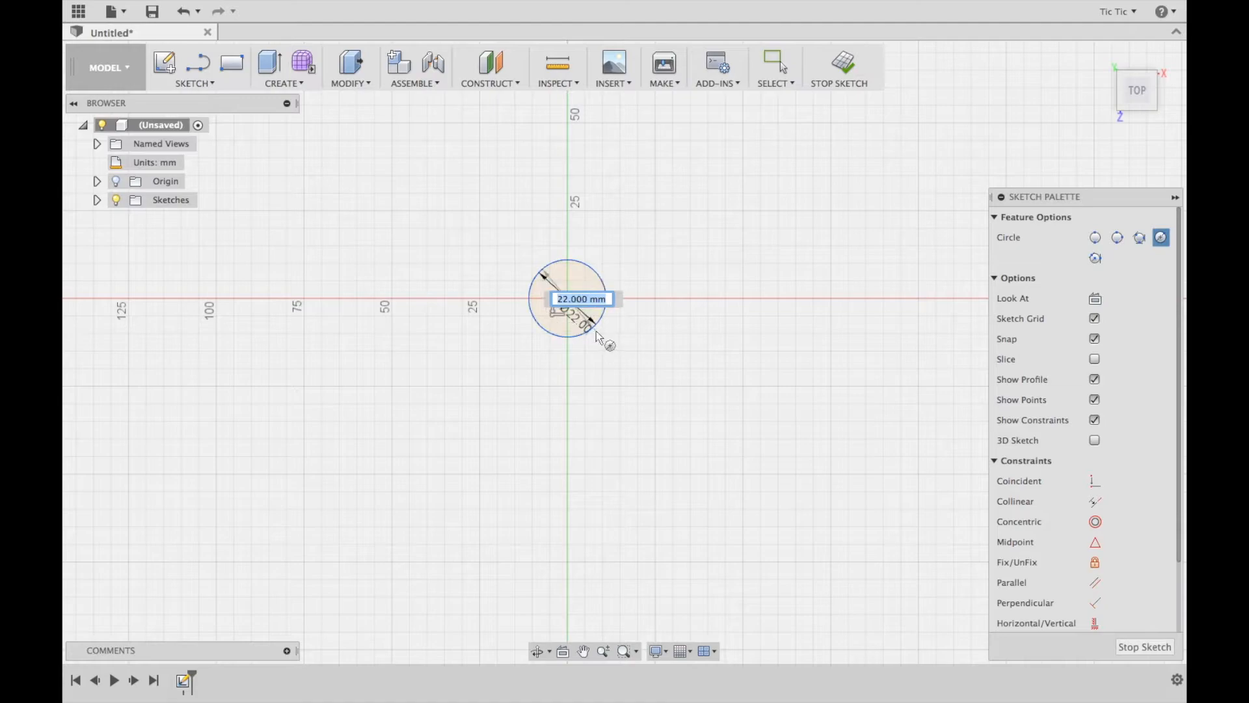
{"action": "type", "text": "3"}
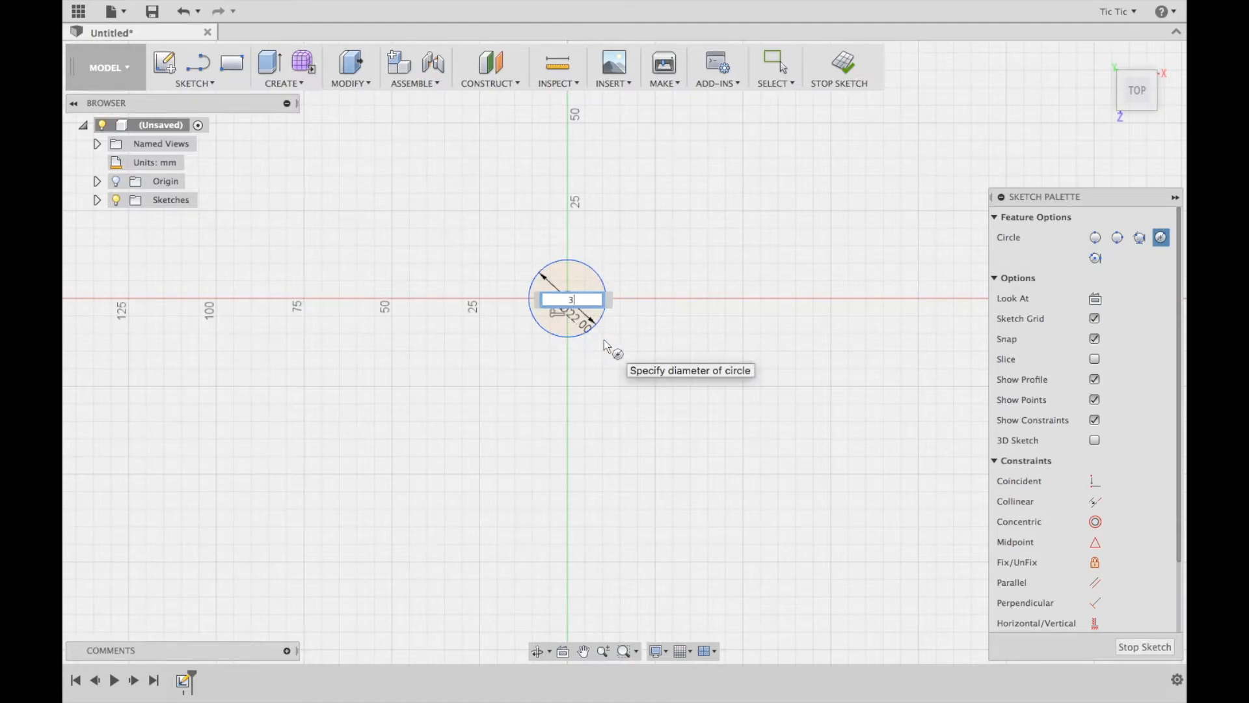
{"action": "type", "text": "0"}
{"action": "key", "text": "Return"}
{"action": "key", "text": "Escape"}
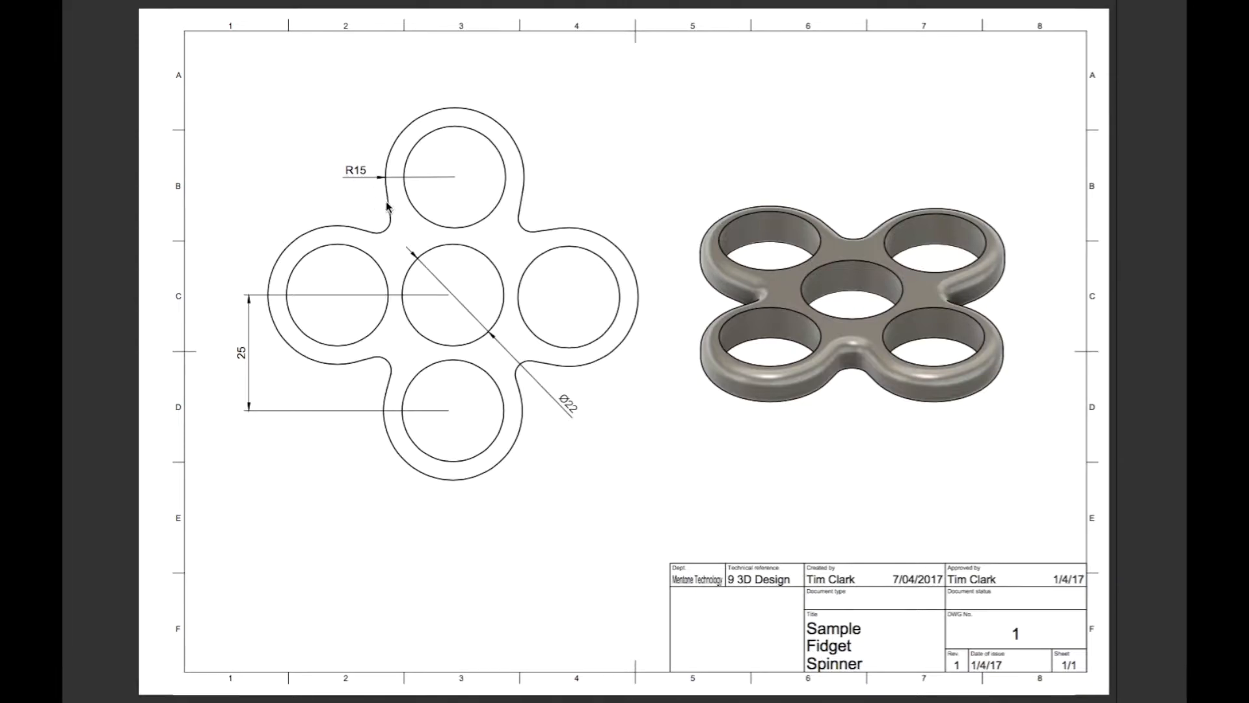
Return to the sketch and draw a vertical line about 100 mm long, about 75 mm to the right of the origin
{"action": "key", "text": "ctrl+Left"}
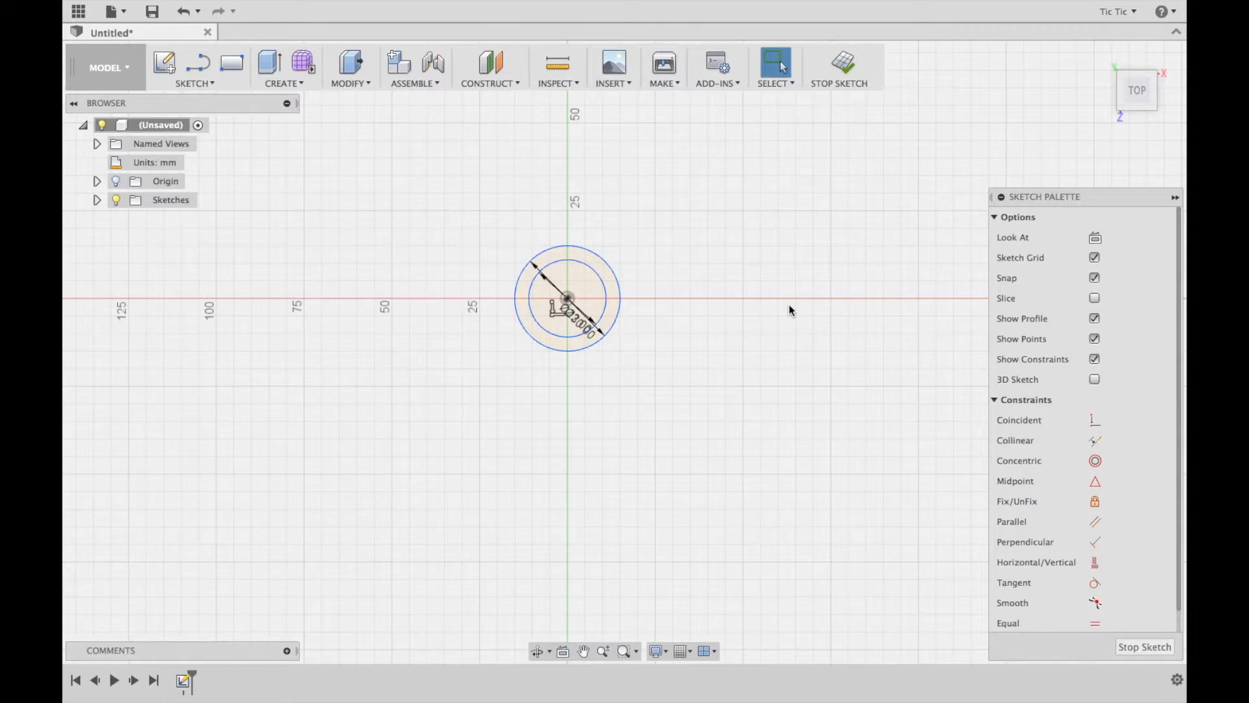
{"action": "left_click", "coordinate": [202, 84]}
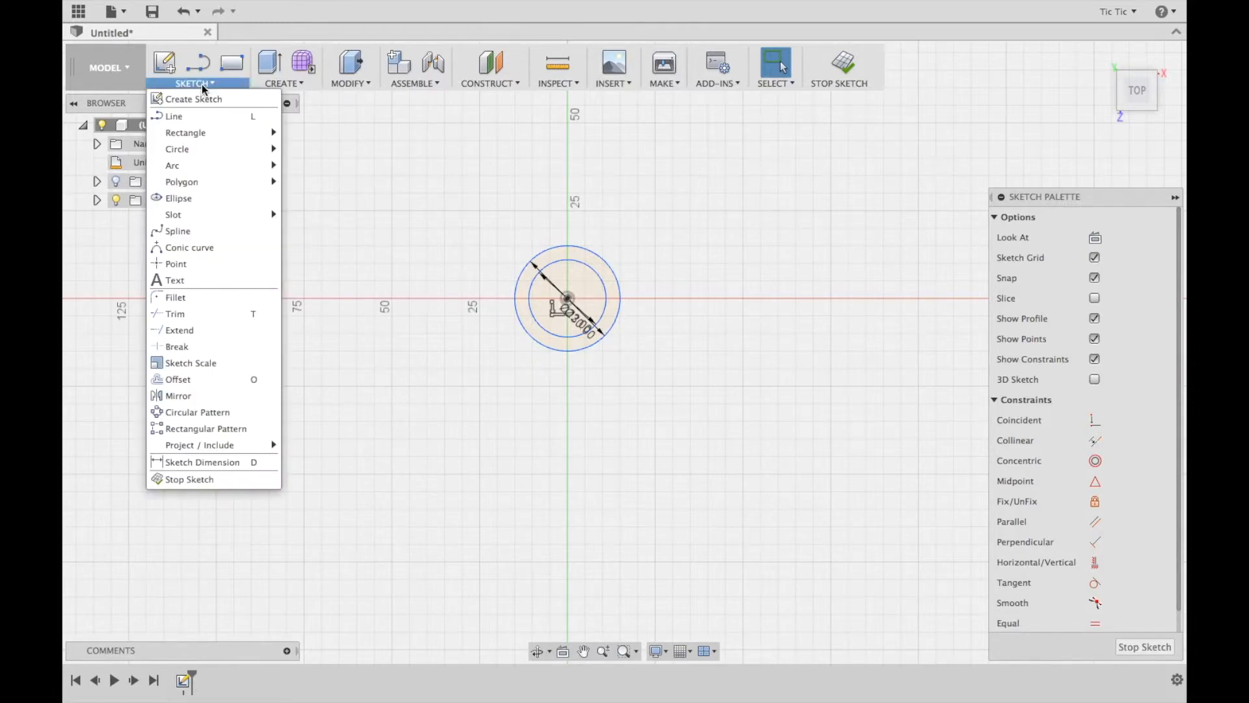
{"action": "left_click", "coordinate": [174, 115]}
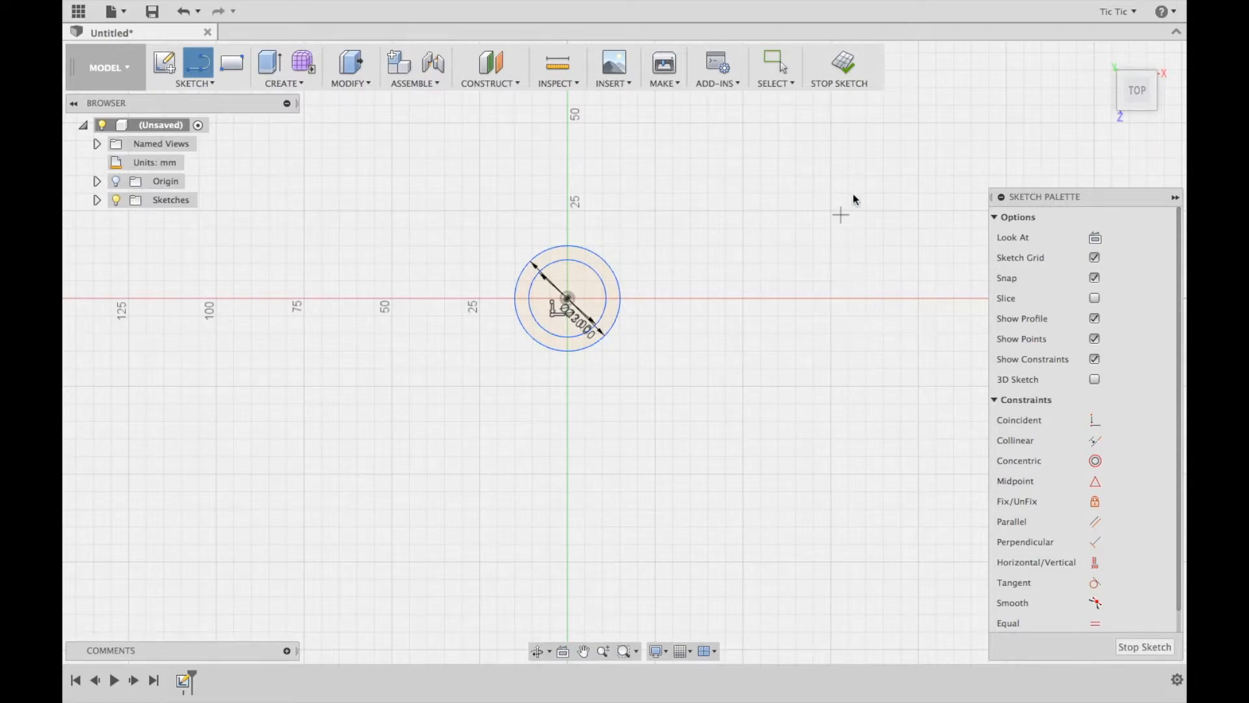
{"action": "left_click", "coordinate": [831, 123]}
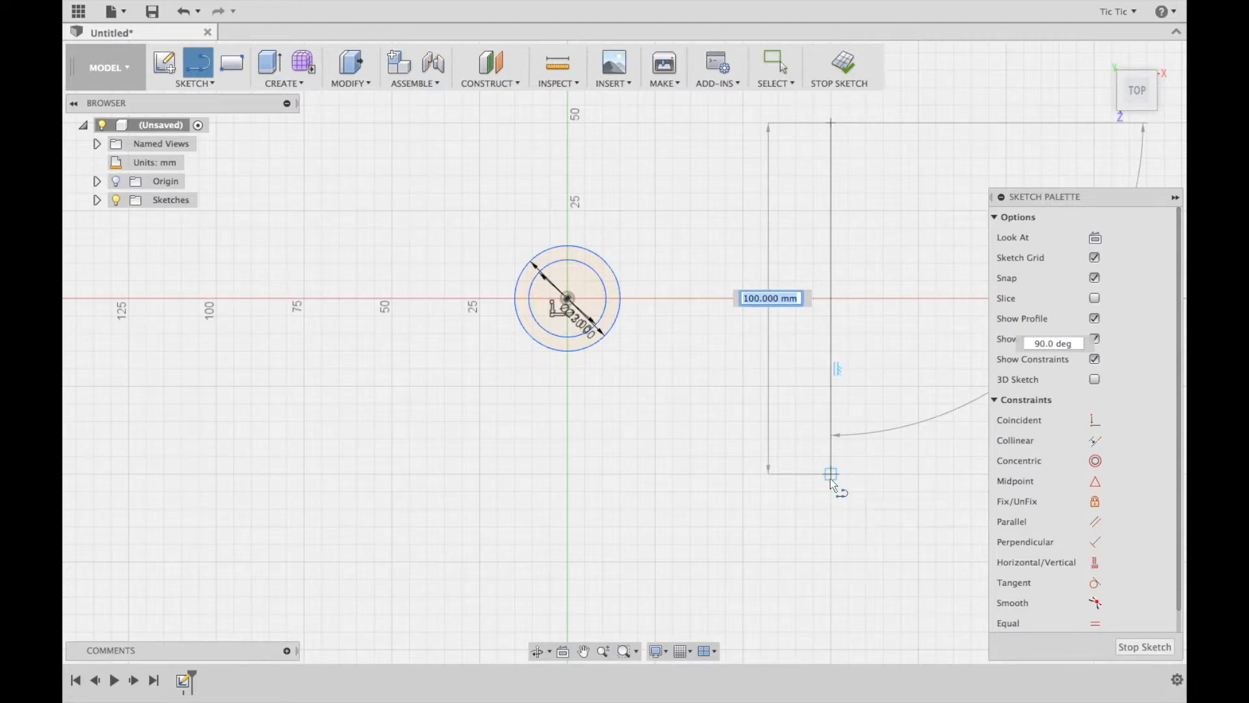
{"action": "left_click", "coordinate": [830, 478]}
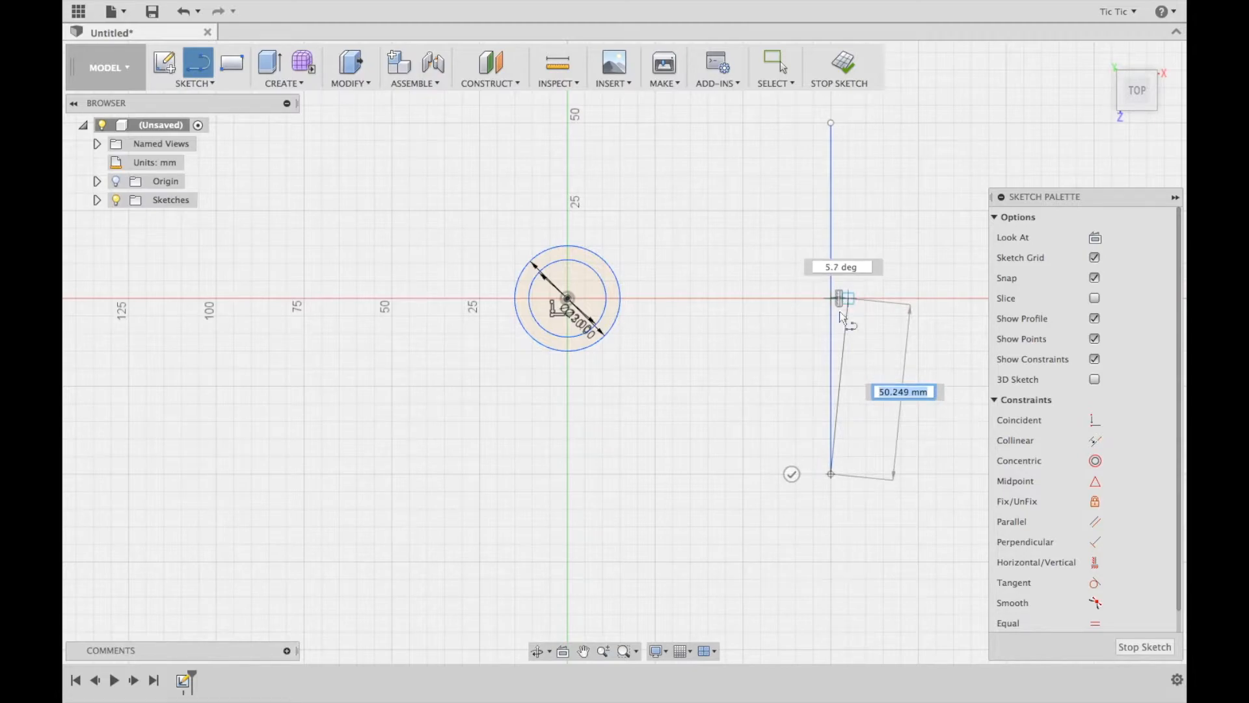
{"action": "left_click", "coordinate": [792, 474]}
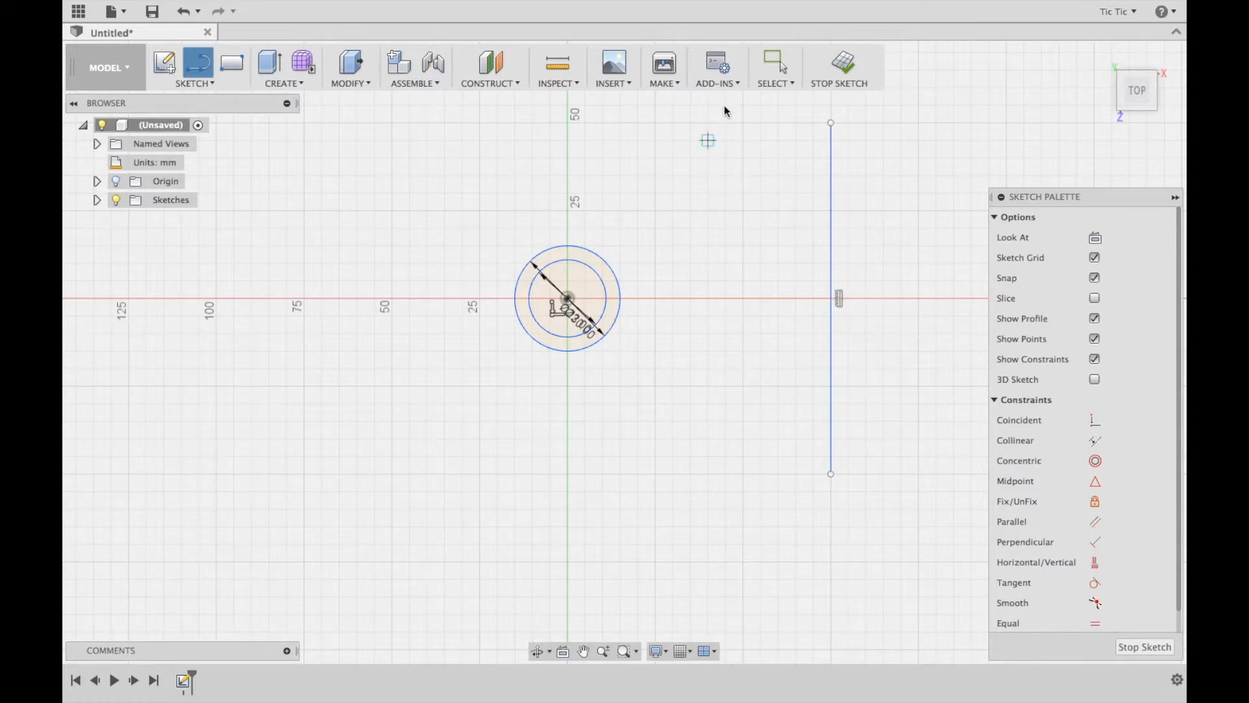
Convert the vertical line to a construction line
{"action": "left_click", "coordinate": [775, 63]}
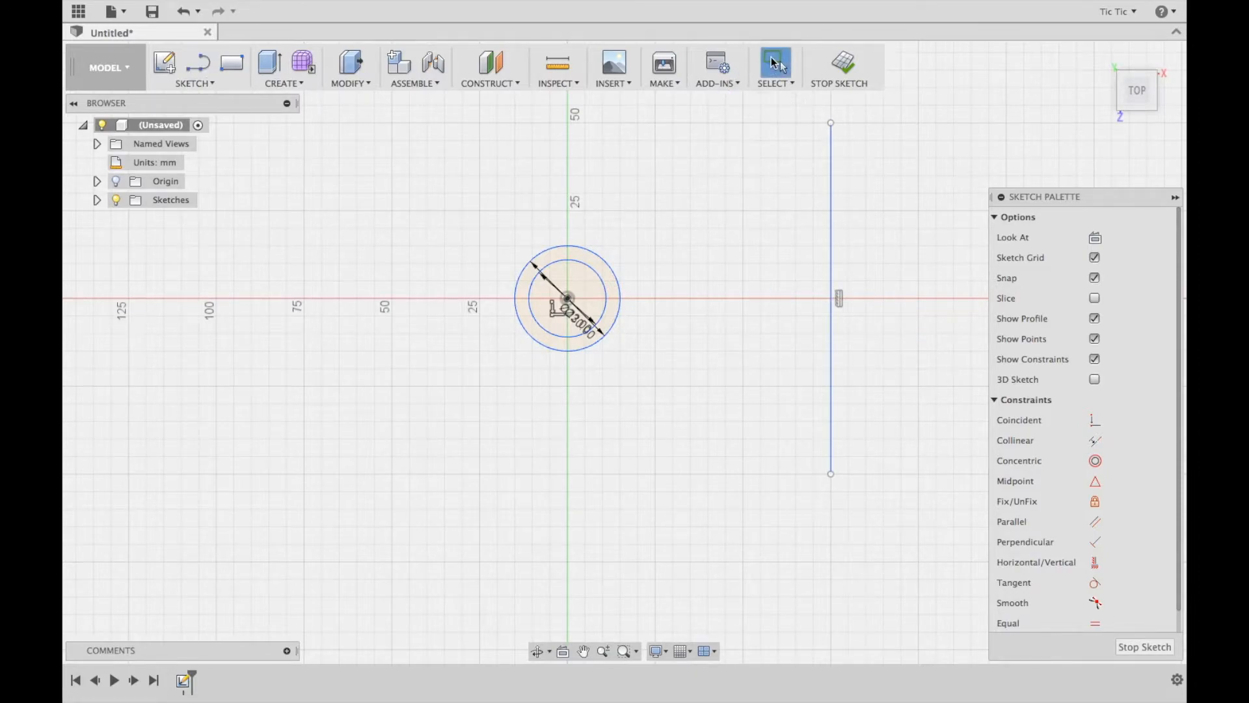
{"action": "left_click", "coordinate": [830, 187]}
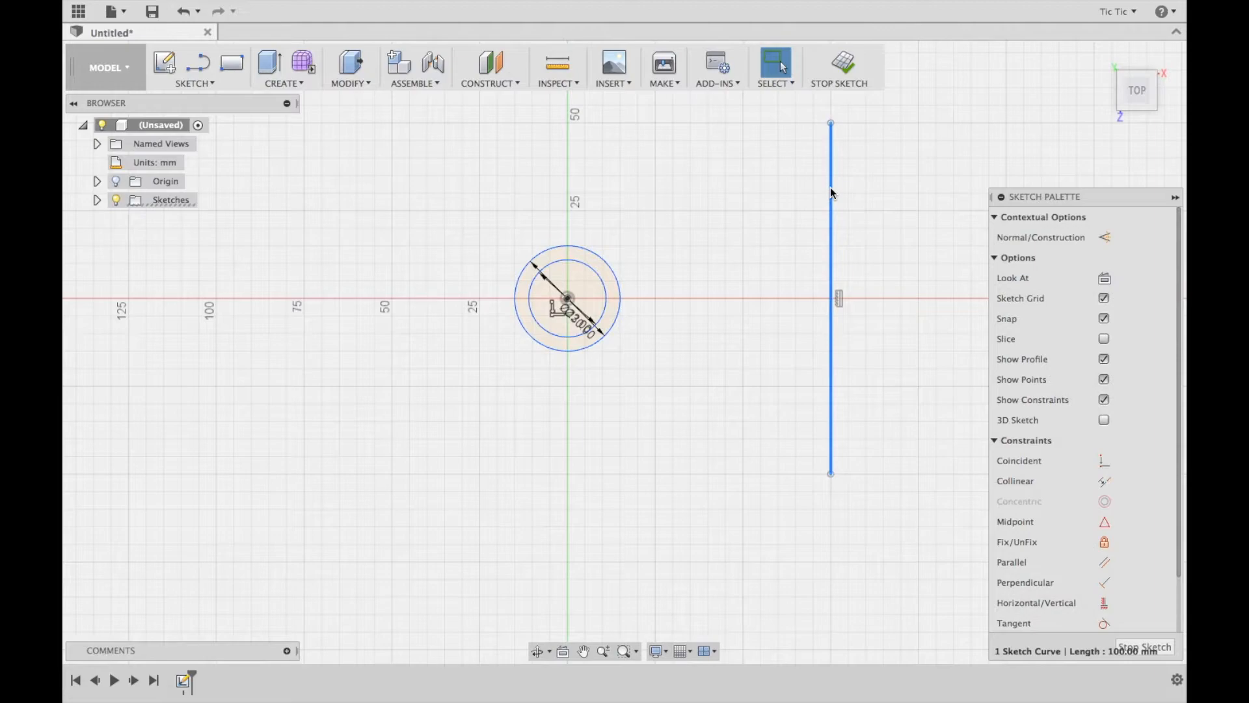
{"action": "left_click", "coordinate": [1105, 237]}
{"action": "key", "text": "Escape"}
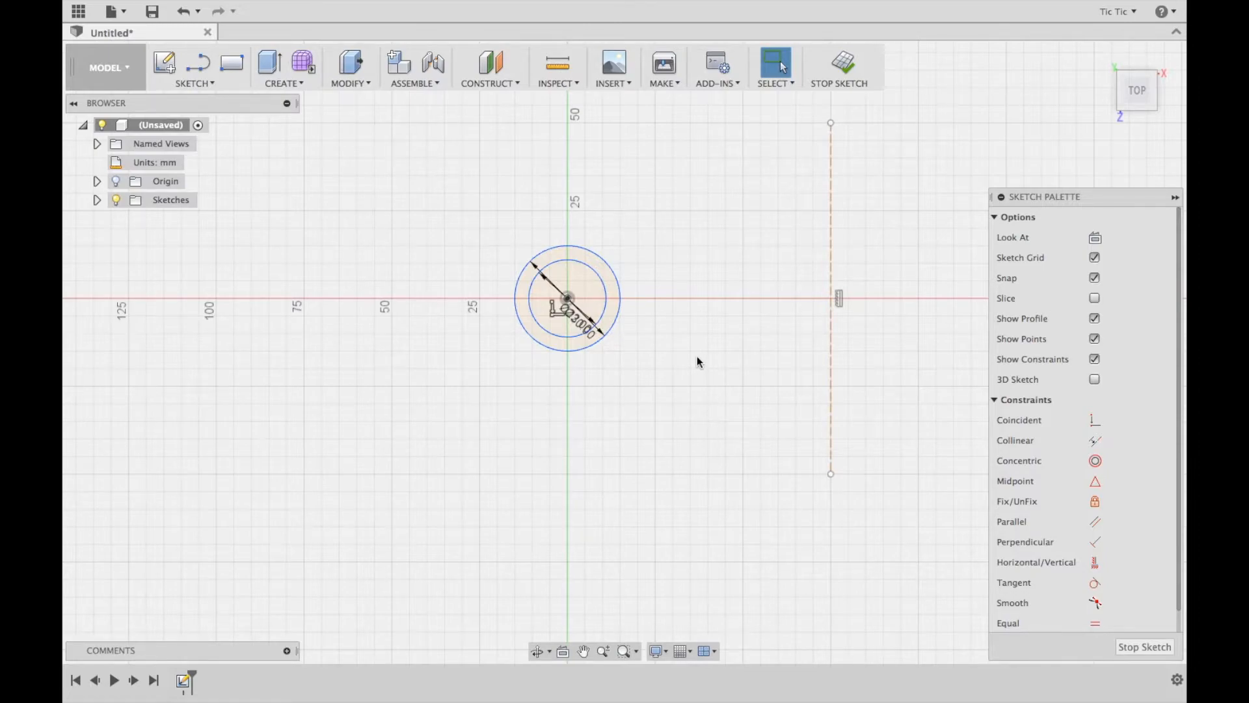
Dimension the distance from the origin to the vertical construction line as 55 mm
{"action": "left_click", "coordinate": [195, 83]}
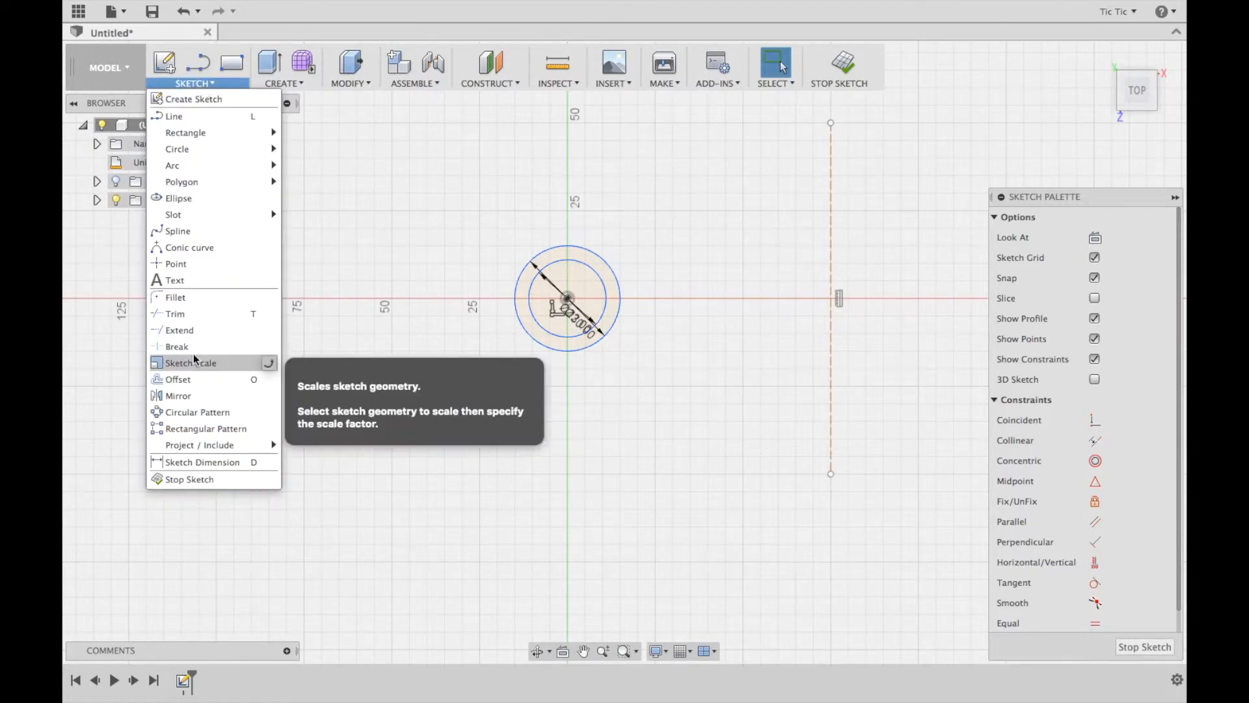
{"action": "left_click", "coordinate": [190, 462]}
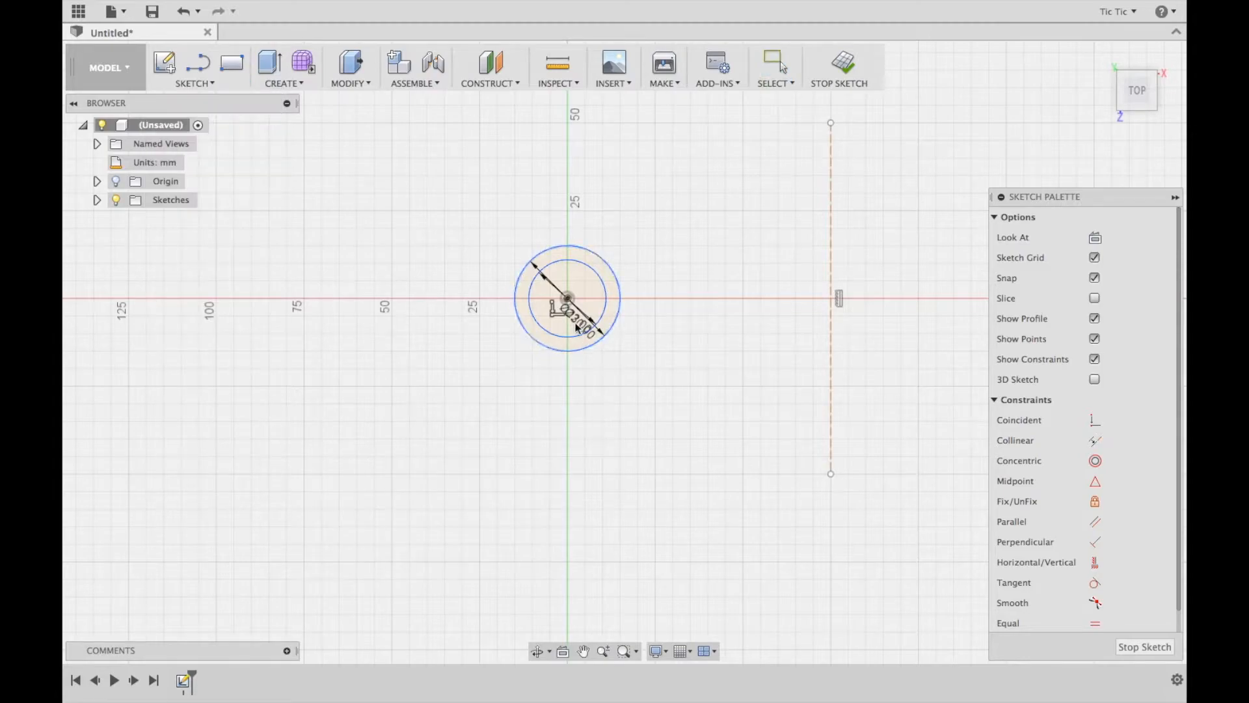
{"action": "left_click", "coordinate": [568, 299]}
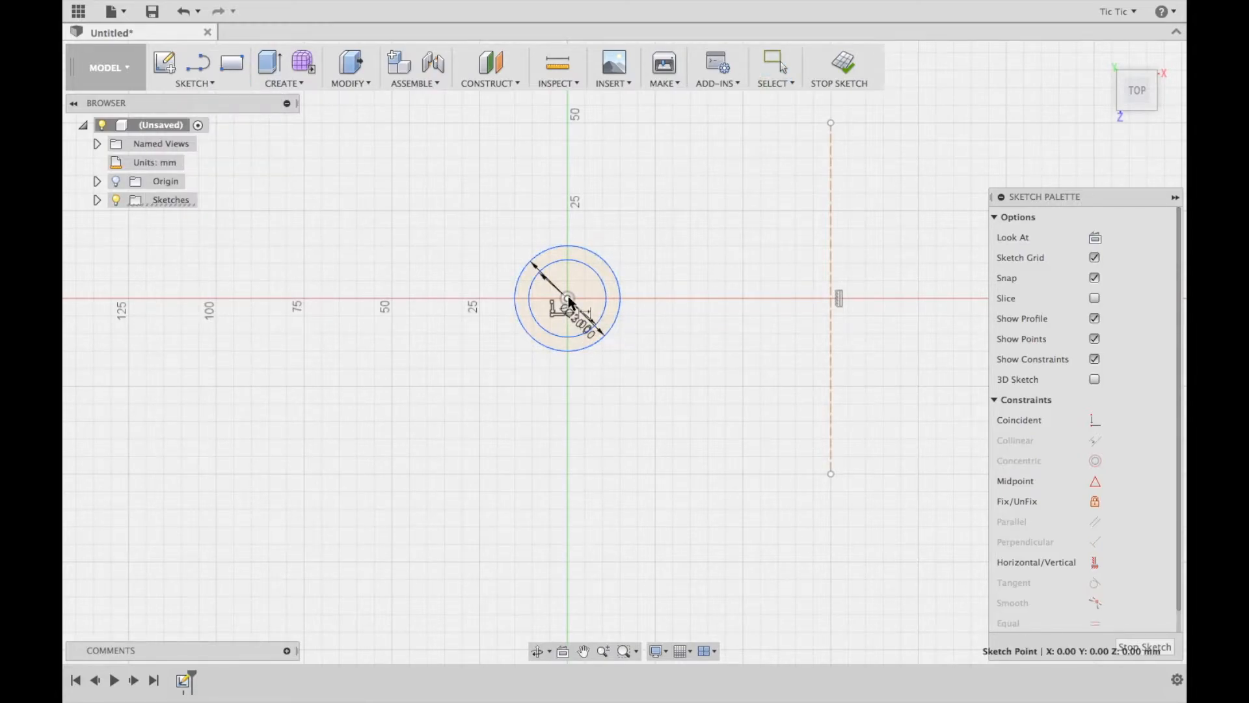
{"action": "left_click", "coordinate": [831, 270]}
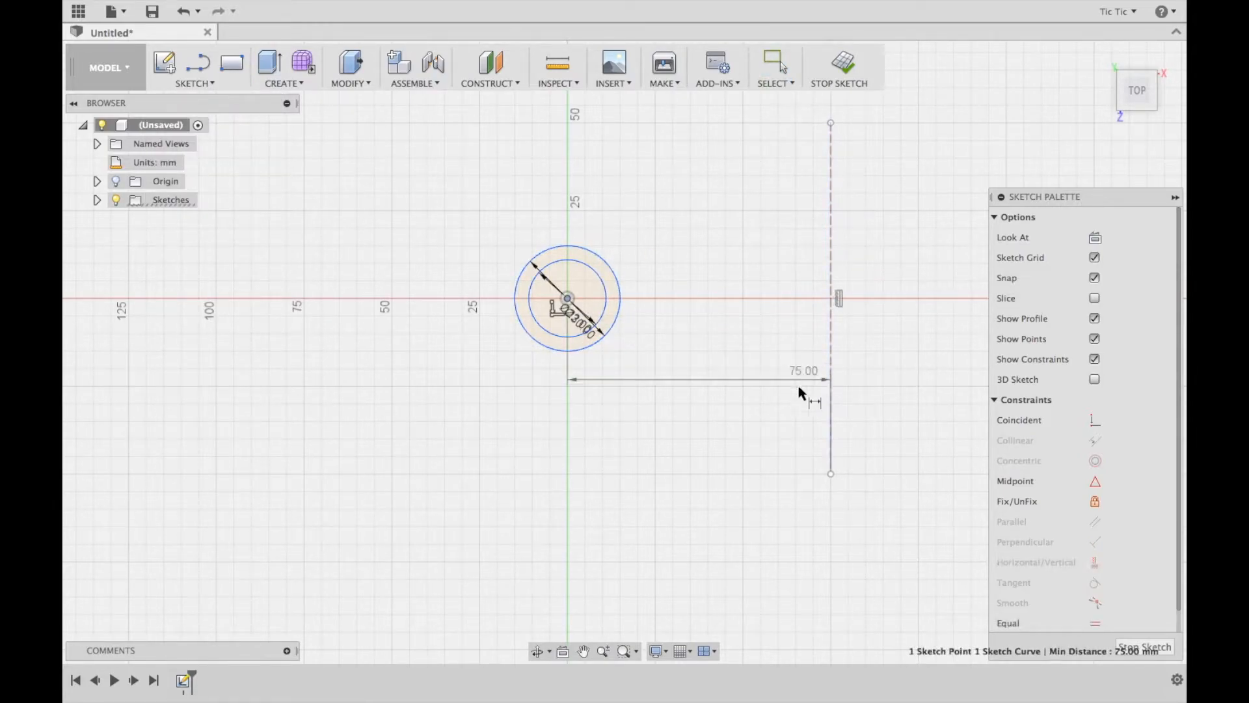
{"action": "left_click", "coordinate": [783, 524]}
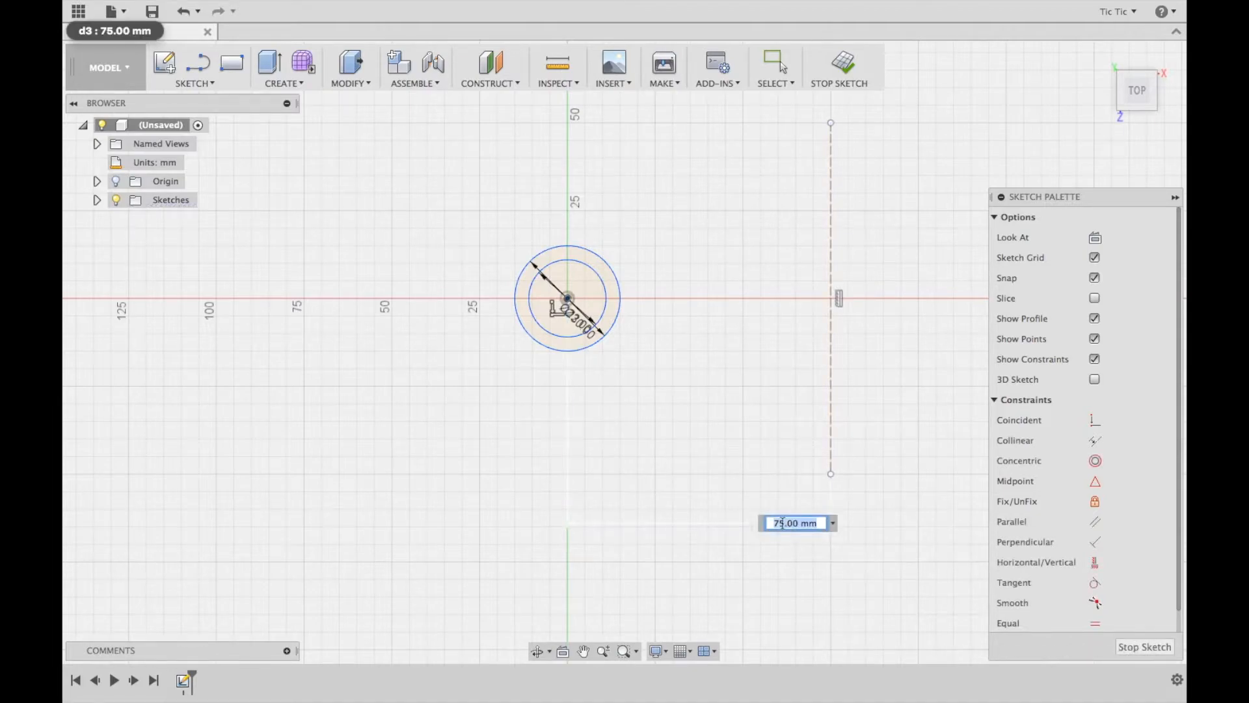
{"action": "type", "text": "55"}
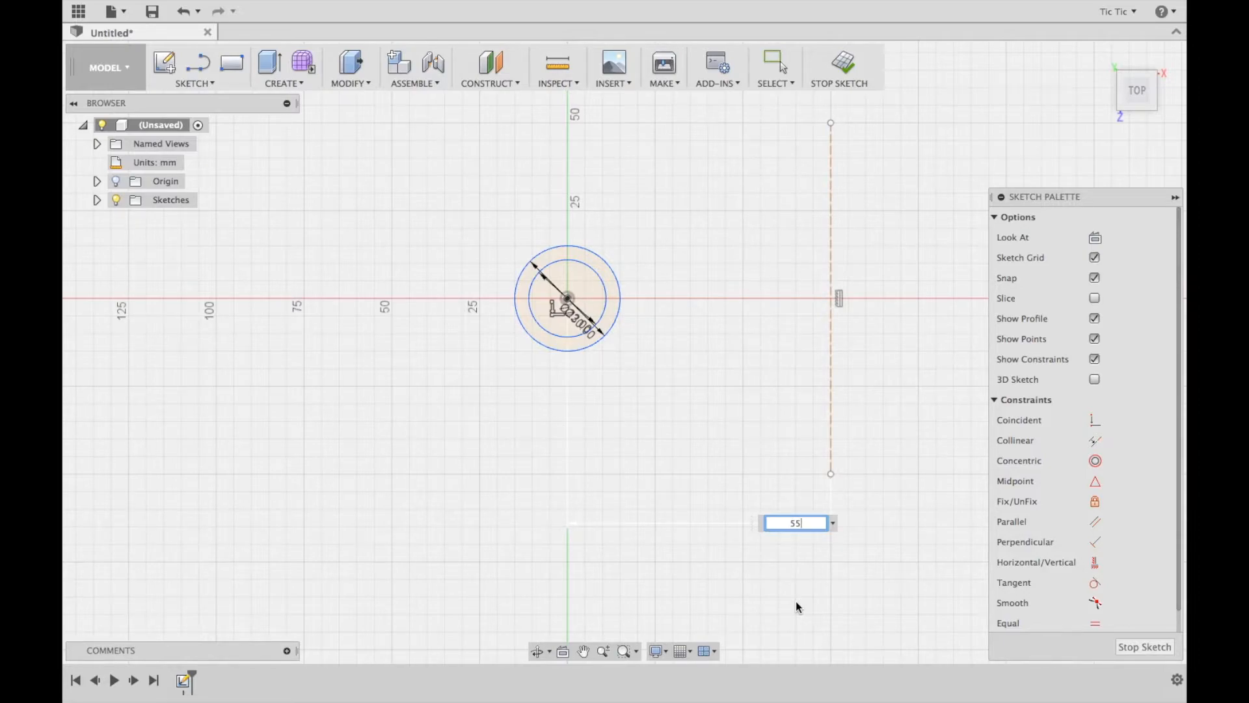
{"action": "key", "text": "Return"}
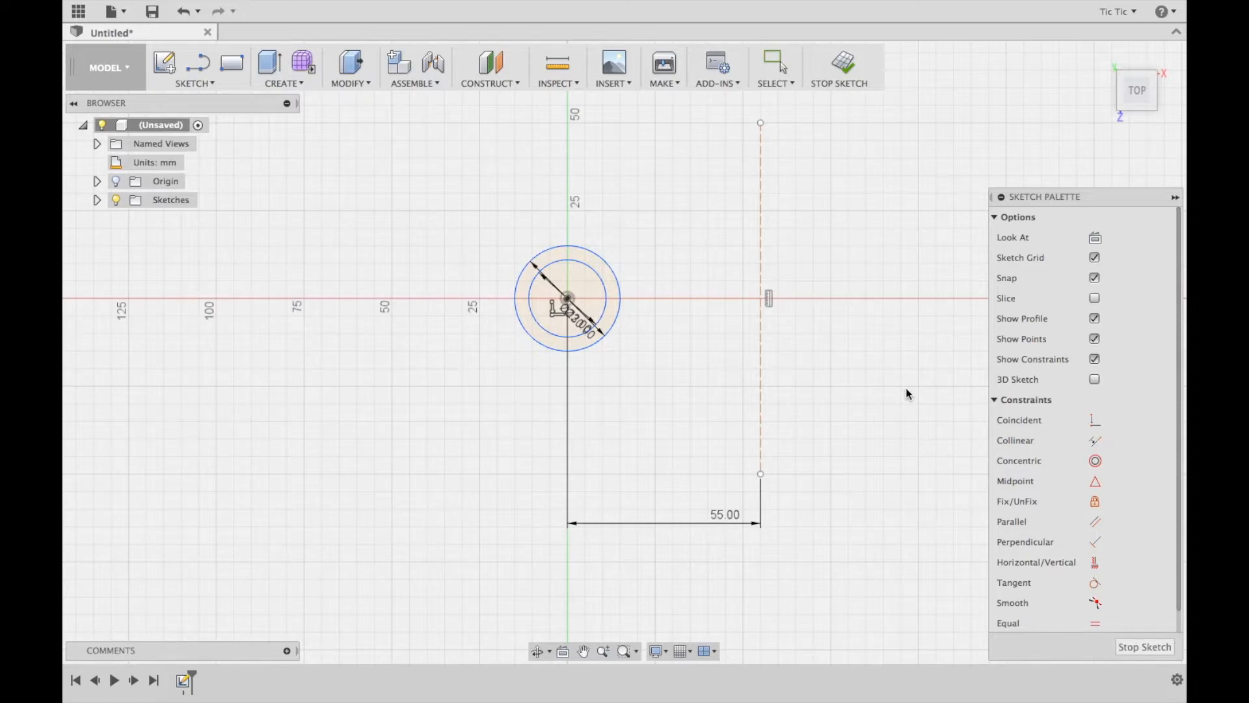
Draw a circle about 40 mm in diameter, centered on the horizontal axis and touching the construction line
{"action": "key", "text": "c"}
{"action": "left_click", "coordinate": [690, 299]}
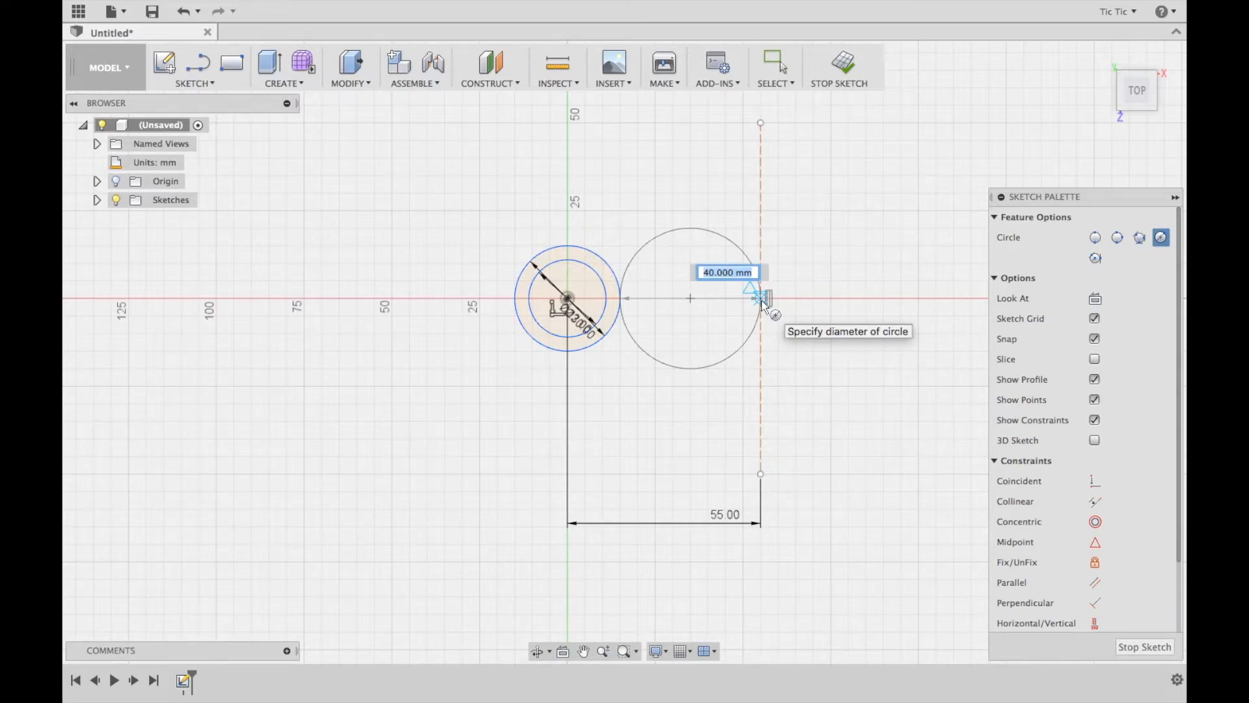
{"action": "left_click", "coordinate": [762, 301]}
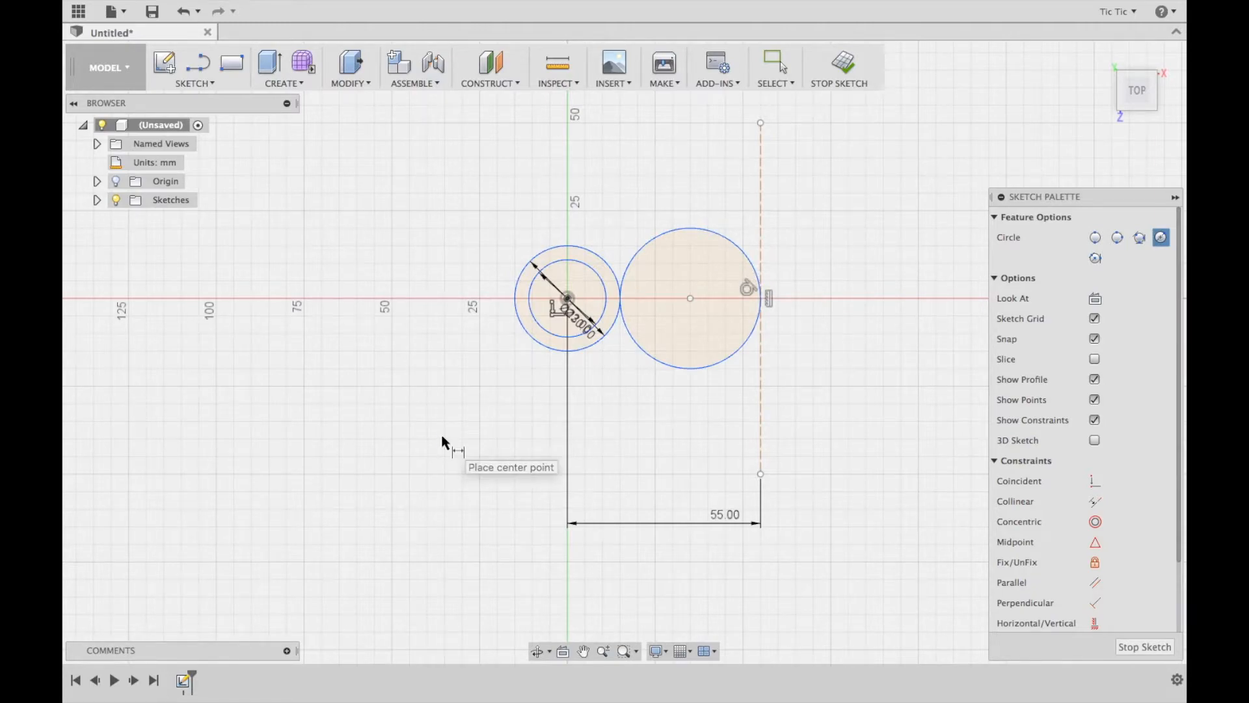
Dimension the diameter of the circle beside the construction line as 30 mm
{"action": "key", "text": "d"}
{"action": "left_click", "coordinate": [729, 357]}
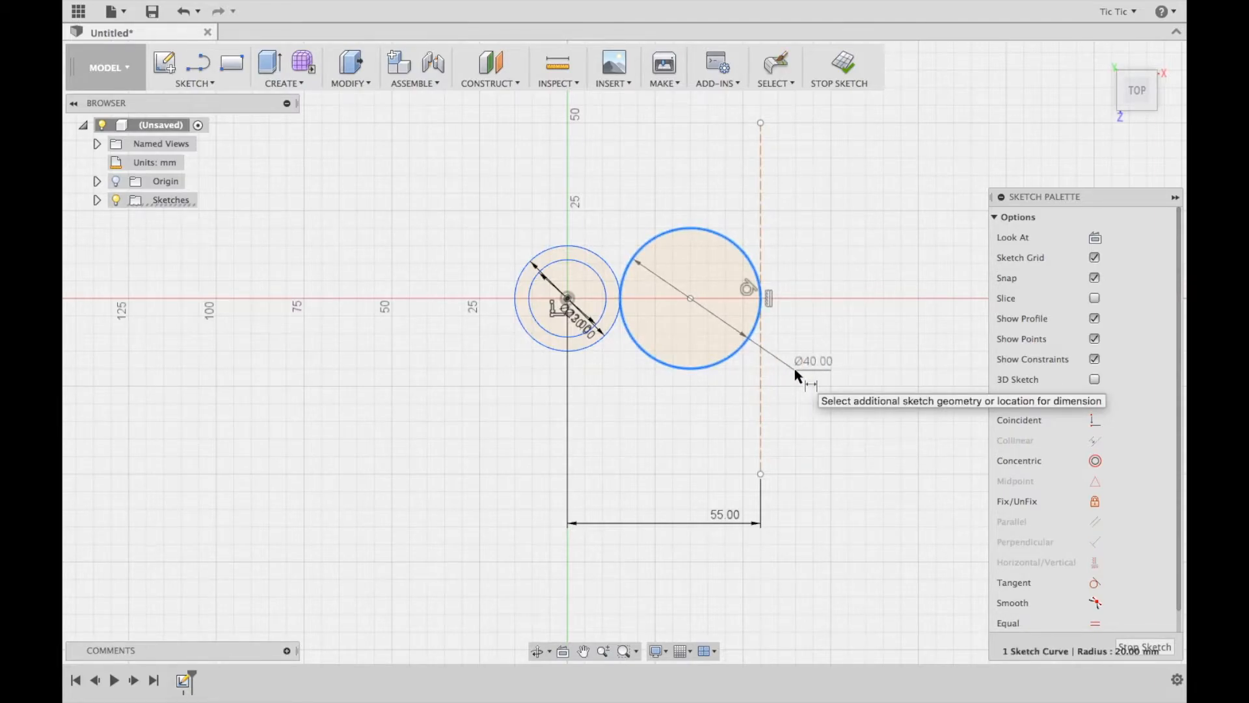
{"action": "left_click", "coordinate": [796, 365]}
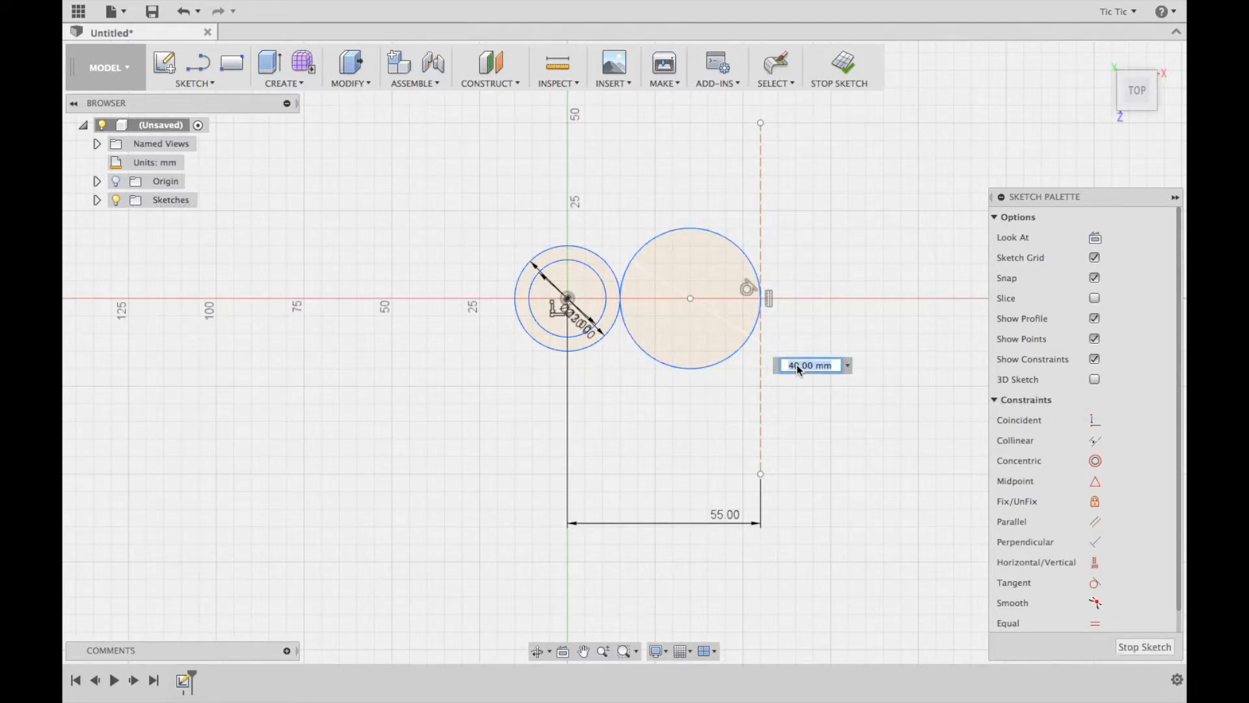
{"action": "type", "text": "30"}
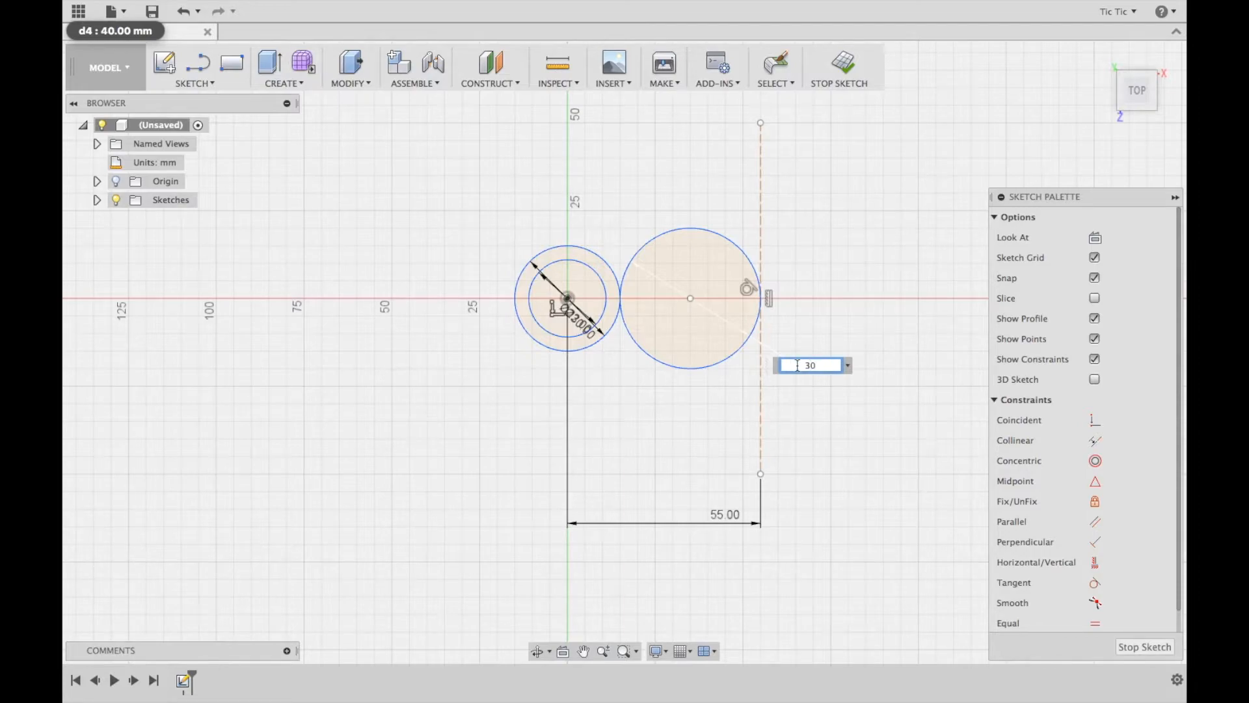
{"action": "key", "text": "Return"}
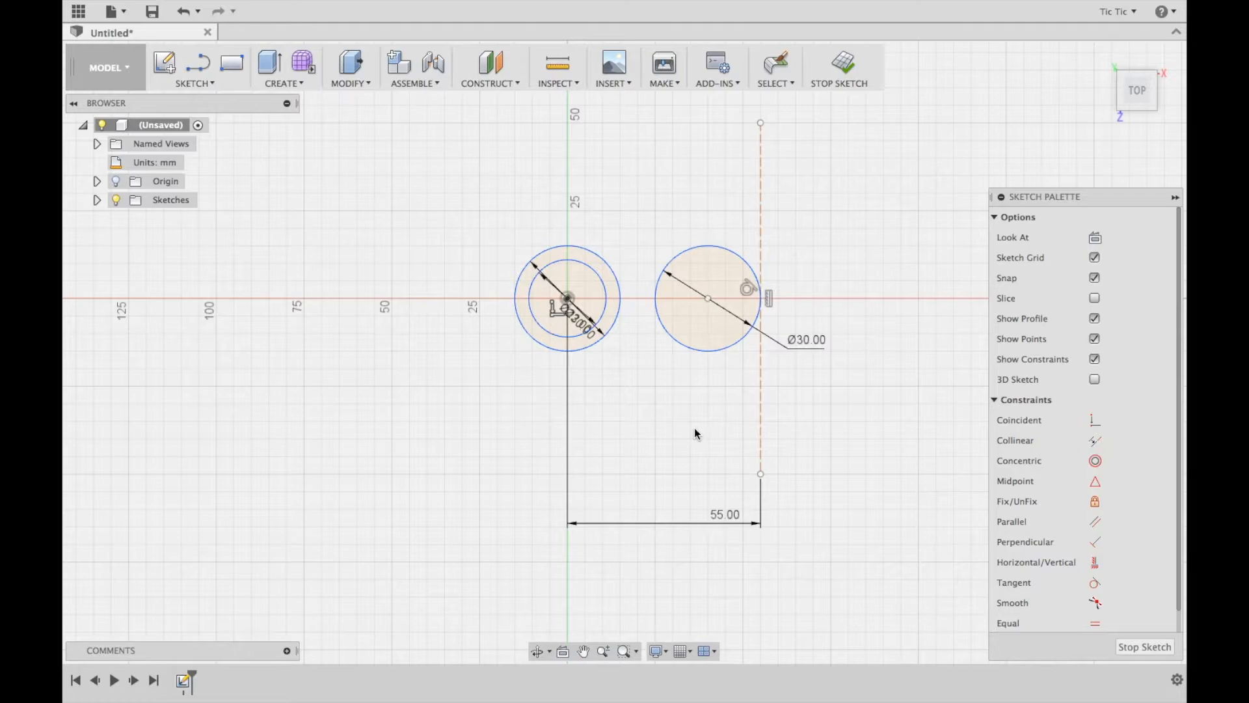
Draw a concentric 22 mm diameter circle inside the 30 mm circle beside the construction line
{"action": "key", "text": "c"}
{"action": "left_click", "coordinate": [708, 300]}
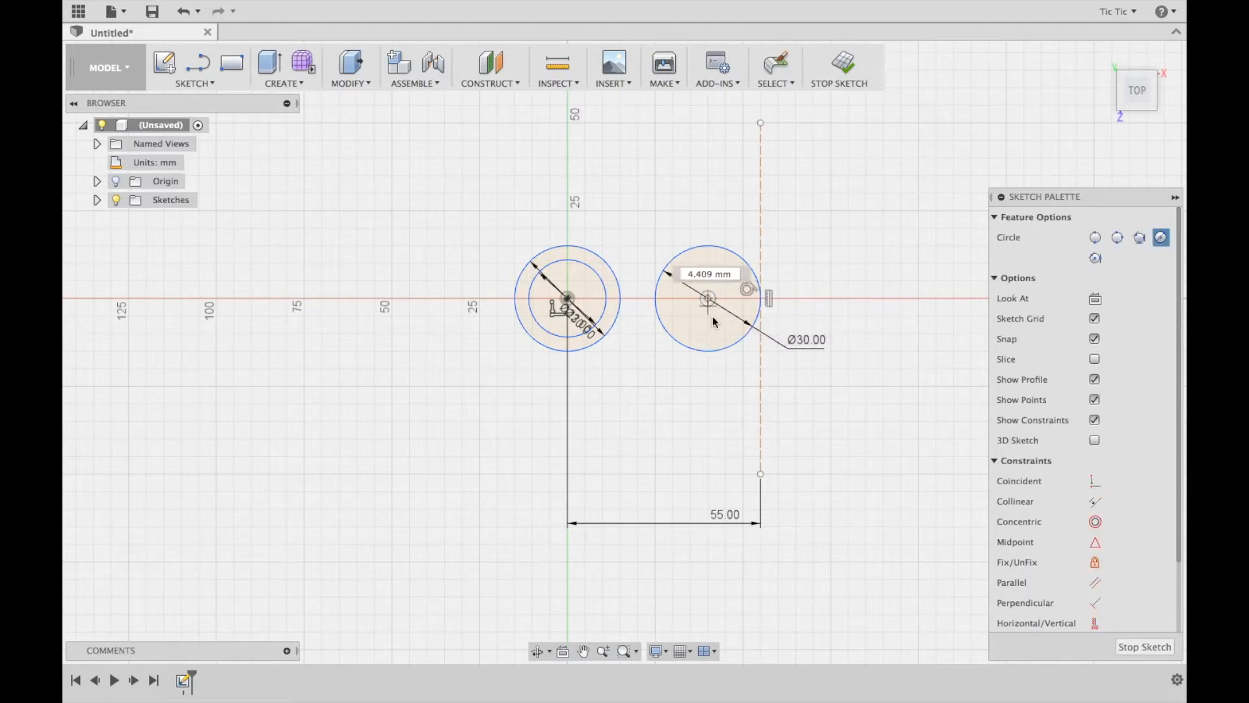
{"action": "type", "text": "22"}
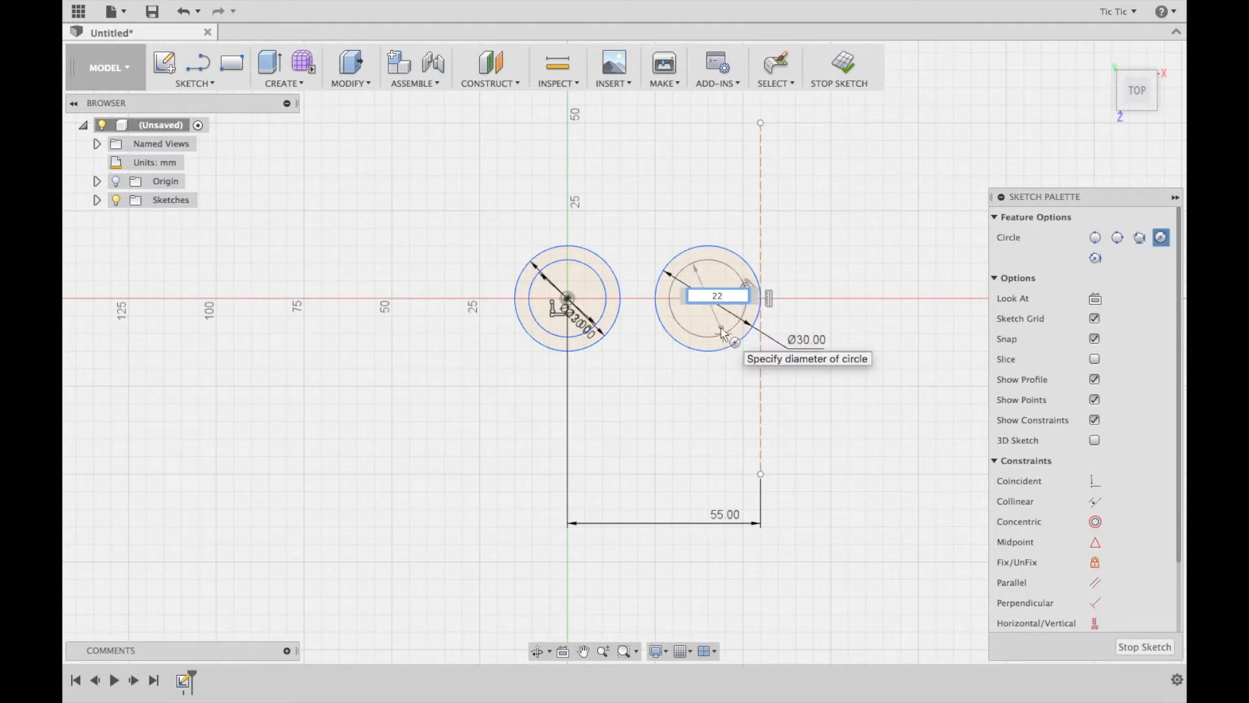
{"action": "key", "text": "Return"}
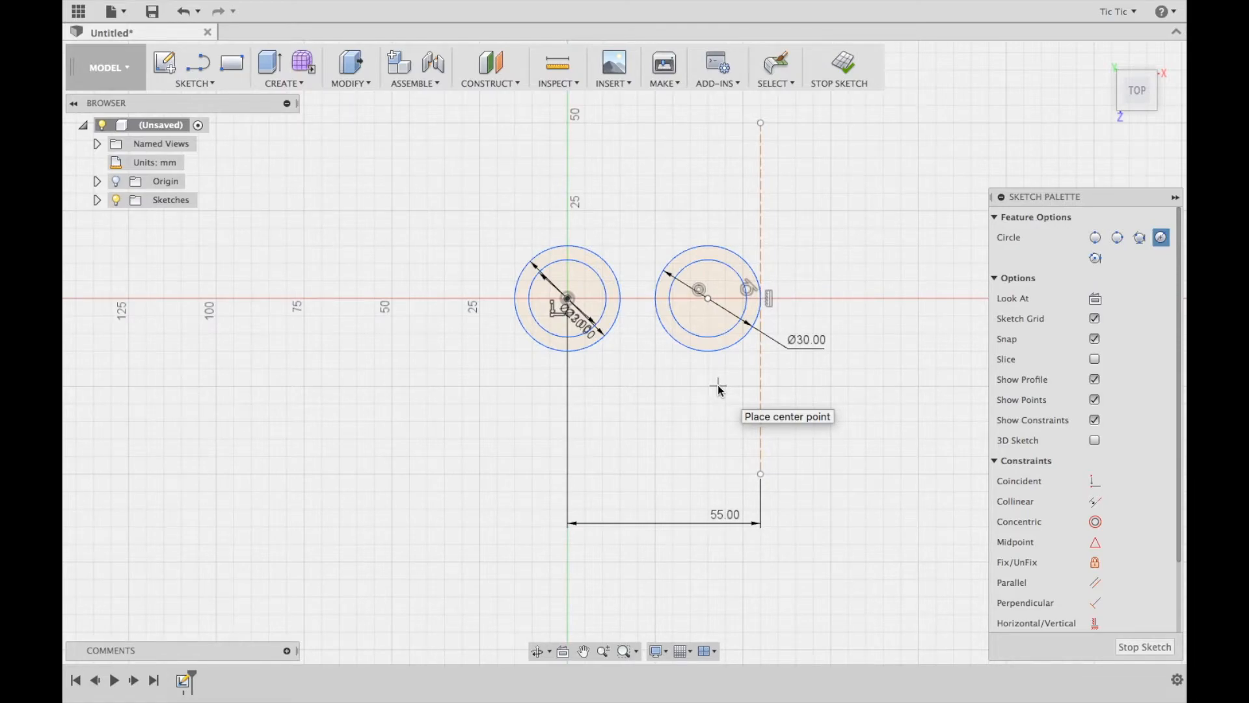
Try to draw a diagonal tangent line from the right outer circle to the bottom of the central outer circle, and undo it
{"action": "key", "text": "l"}
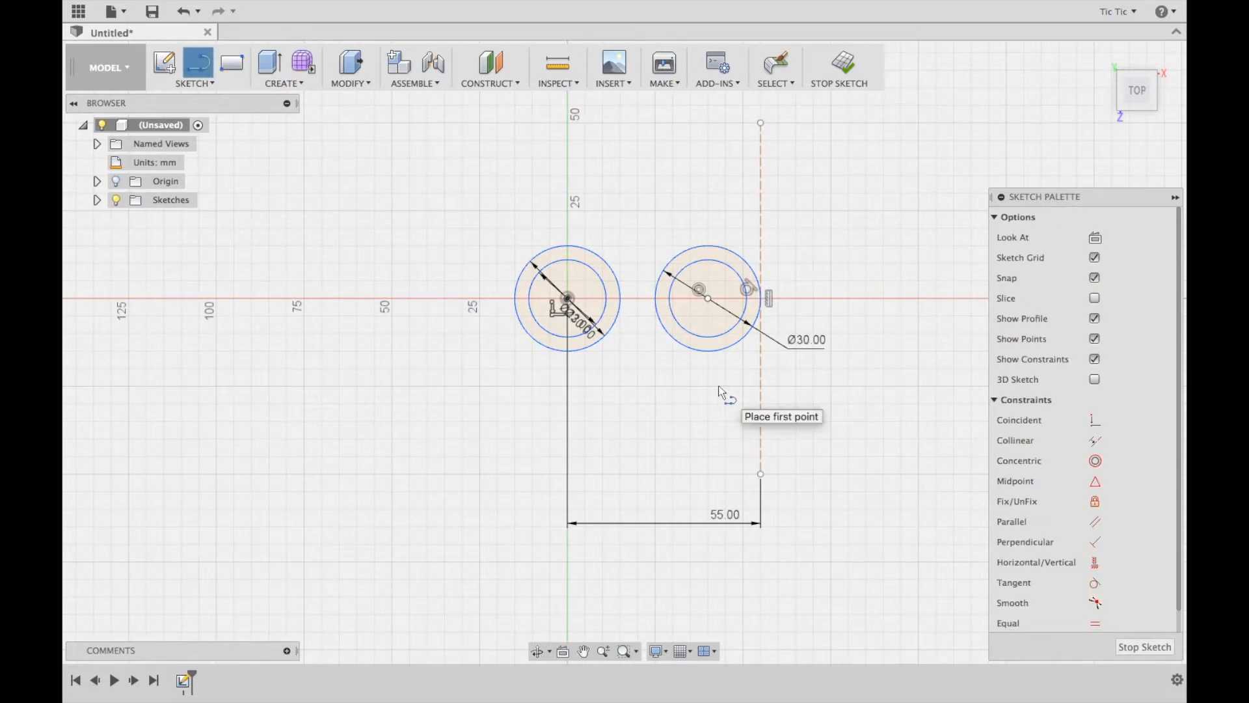
{"action": "left_click", "coordinate": [724, 349]}
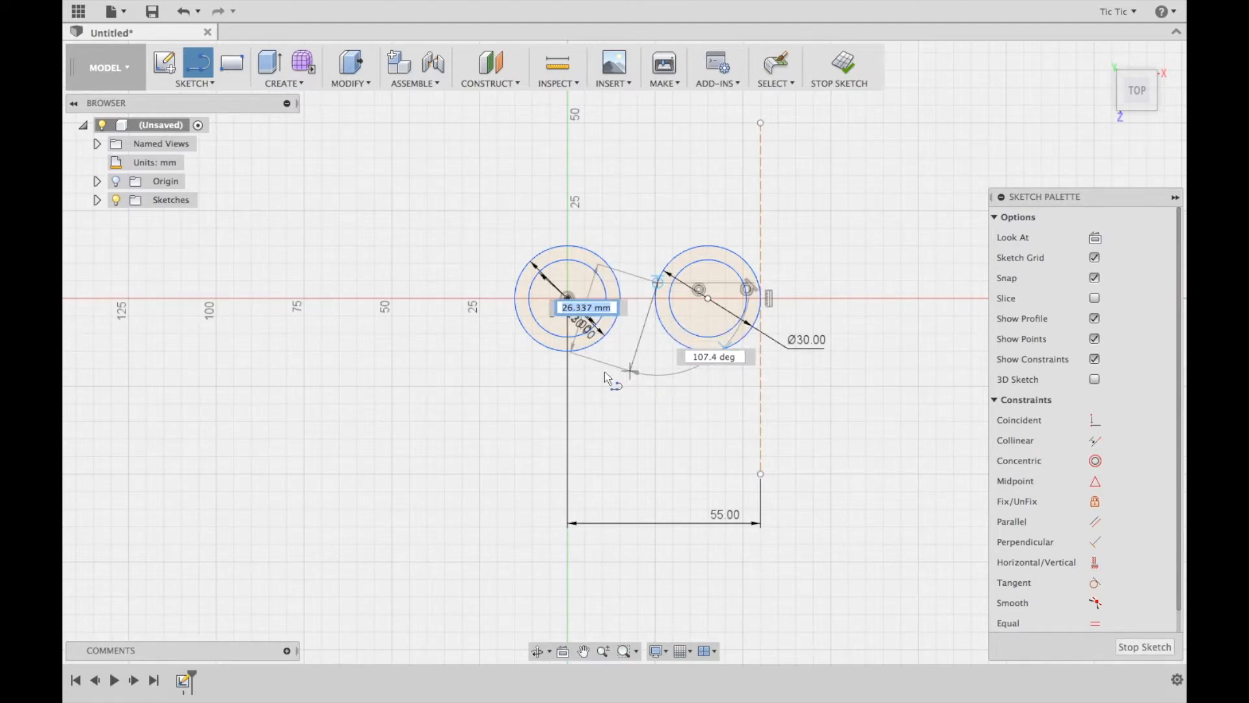
{"action": "double_click", "coordinate": [563, 350]}
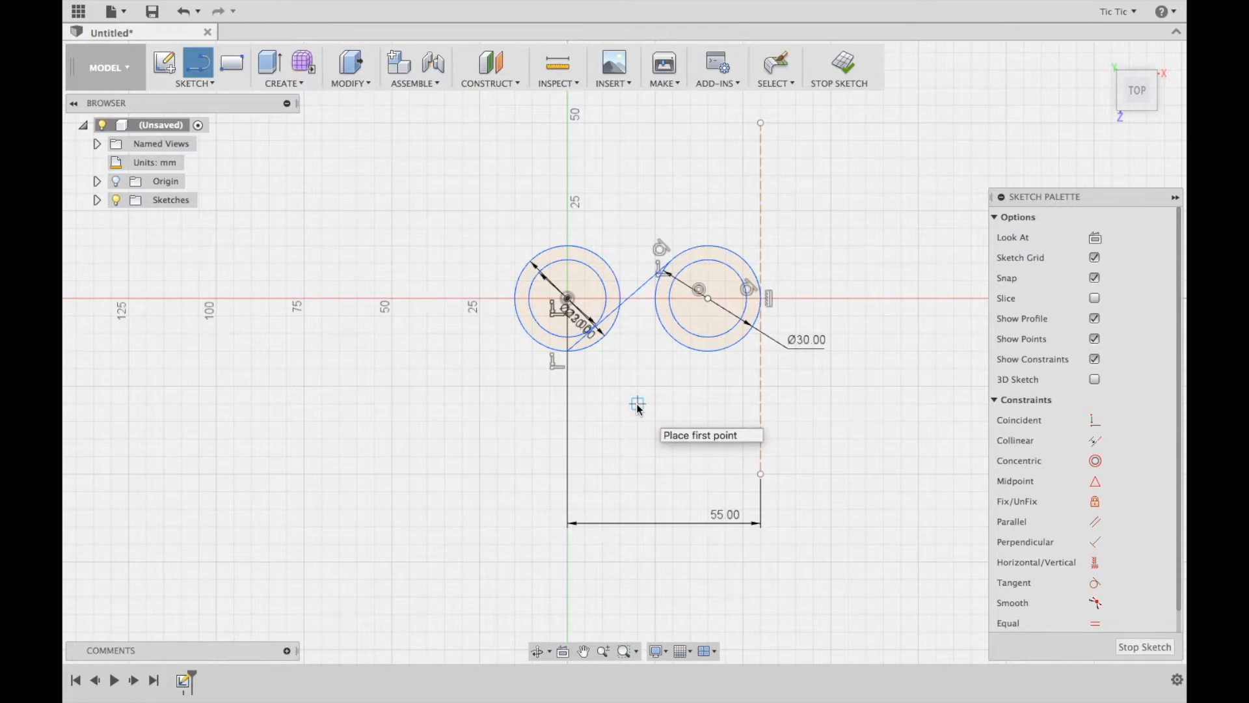
{"action": "key", "text": "Escape"}
{"action": "key", "text": "ctrl+z"}
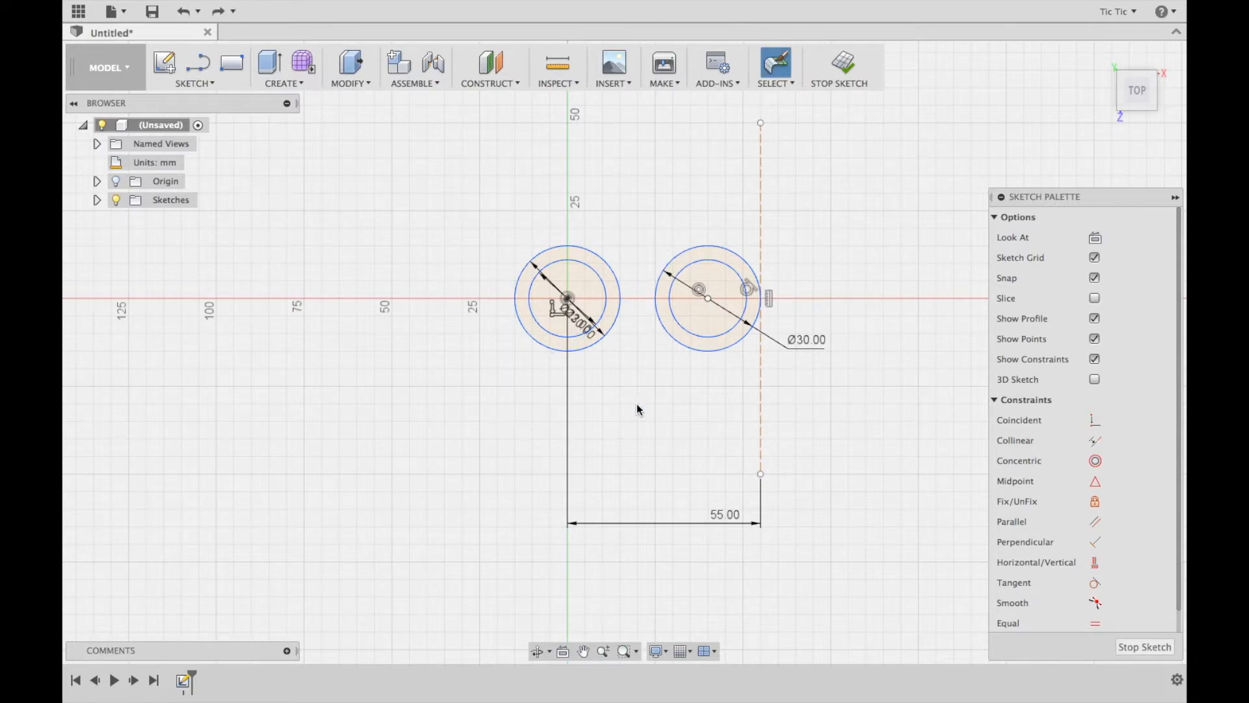
Draw a tangent line about 39.8 mm long from the top of the right outer circle to the top of the hub's inner circle
{"action": "key", "text": "l"}
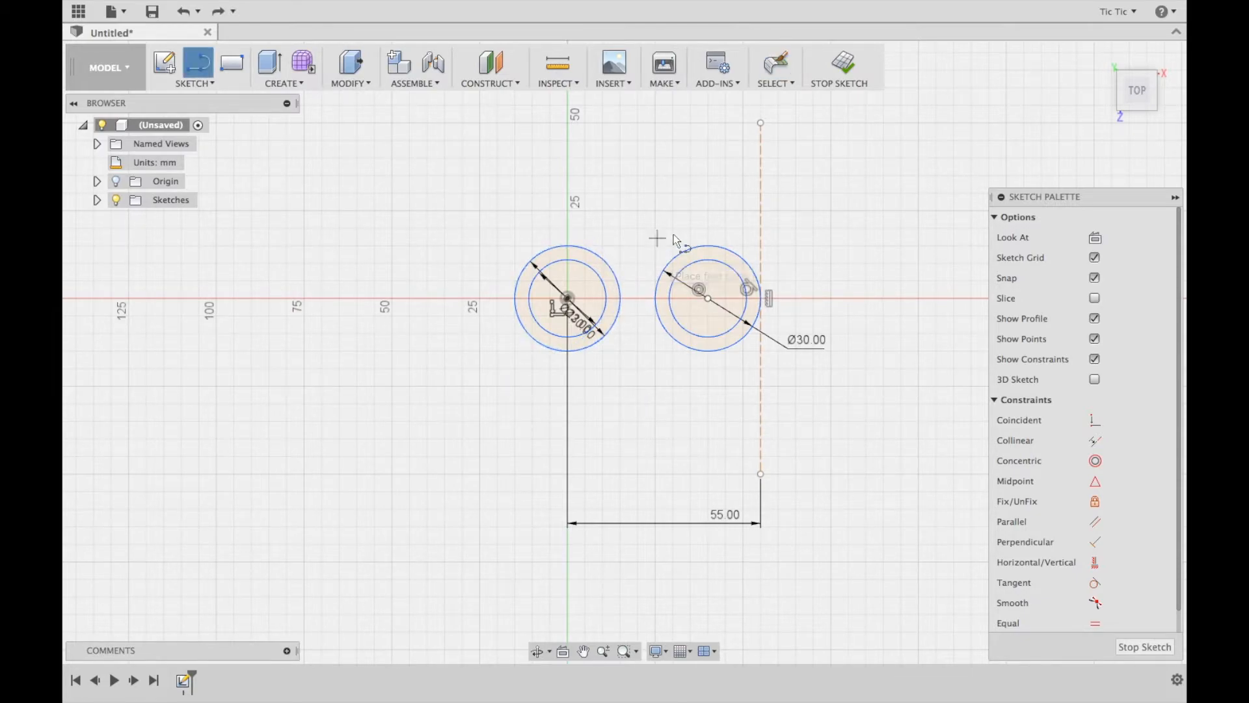
{"action": "left_click", "coordinate": [702, 247]}
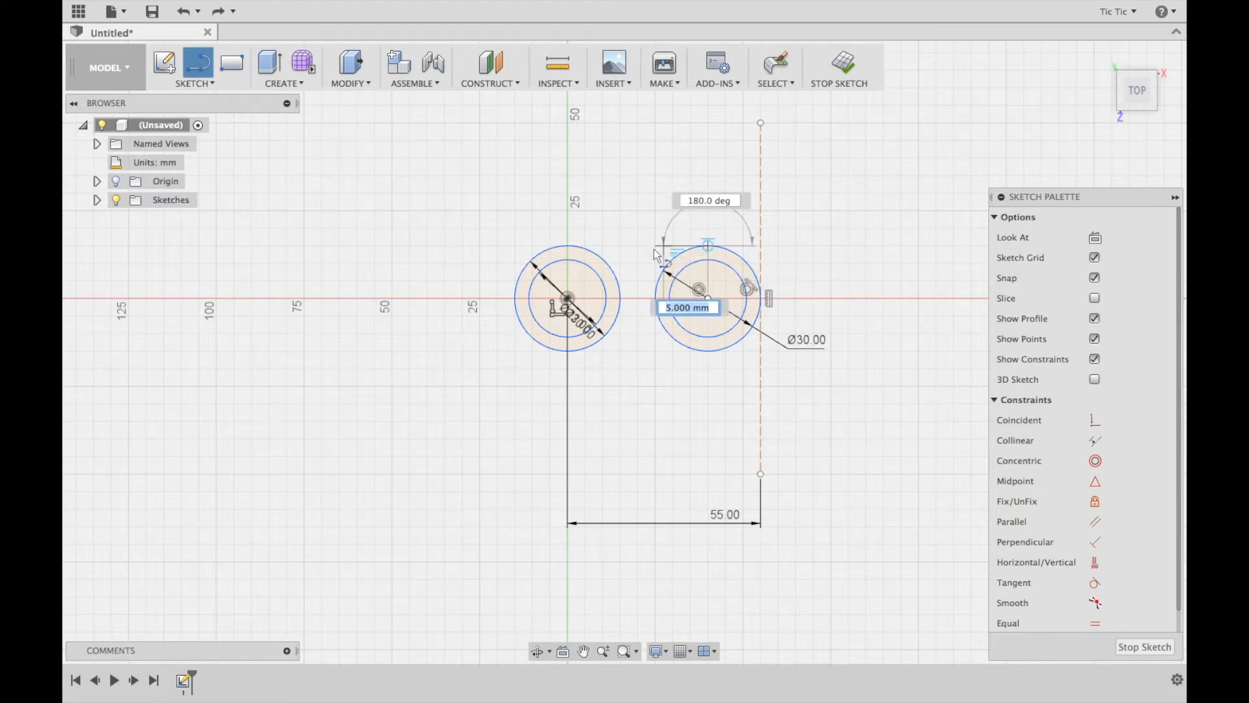
{"action": "double_click", "coordinate": [569, 265]}
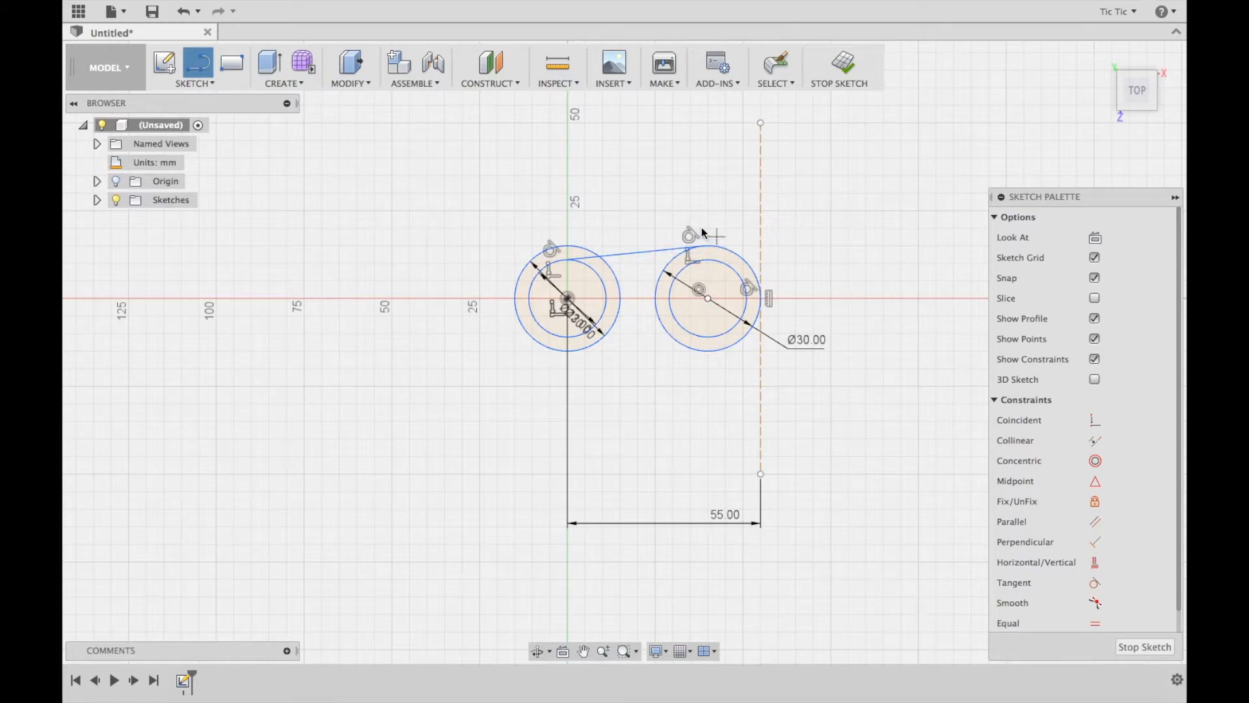
Try to draw a 40 mm horizontal line joining the bottoms of the two inner circles, and undo it
{"action": "left_click", "coordinate": [705, 346]}
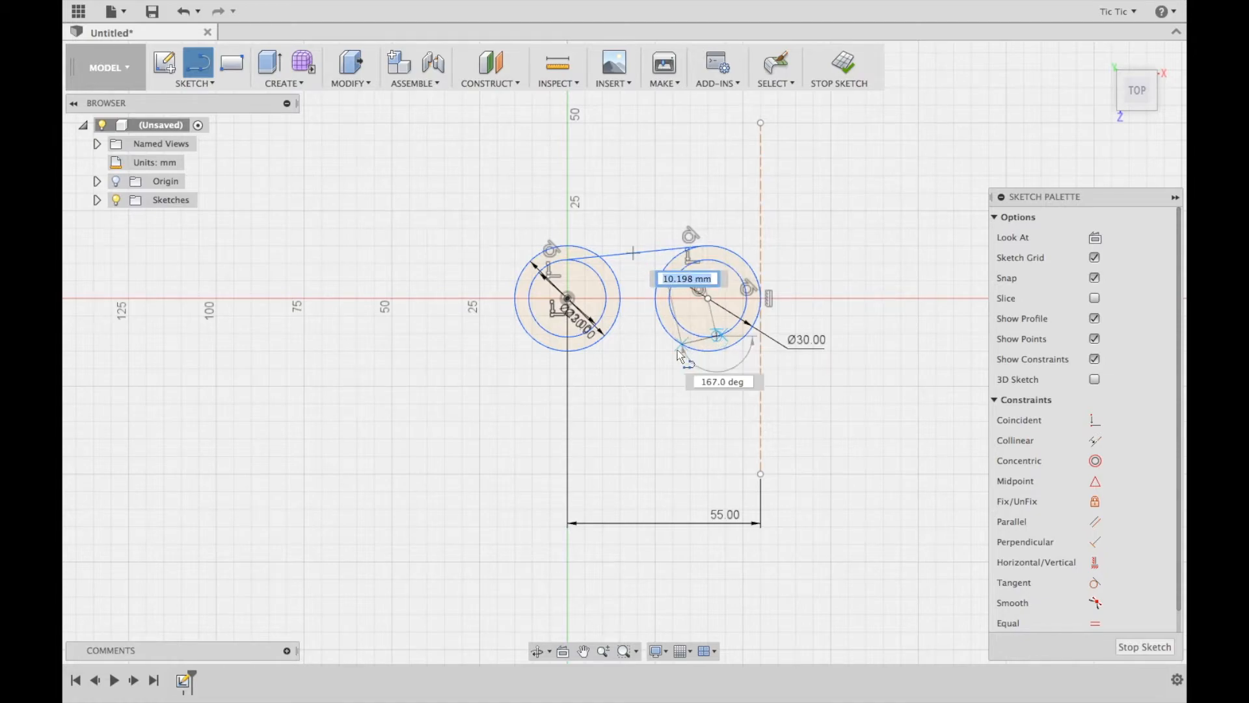
{"action": "left_click", "coordinate": [569, 345]}
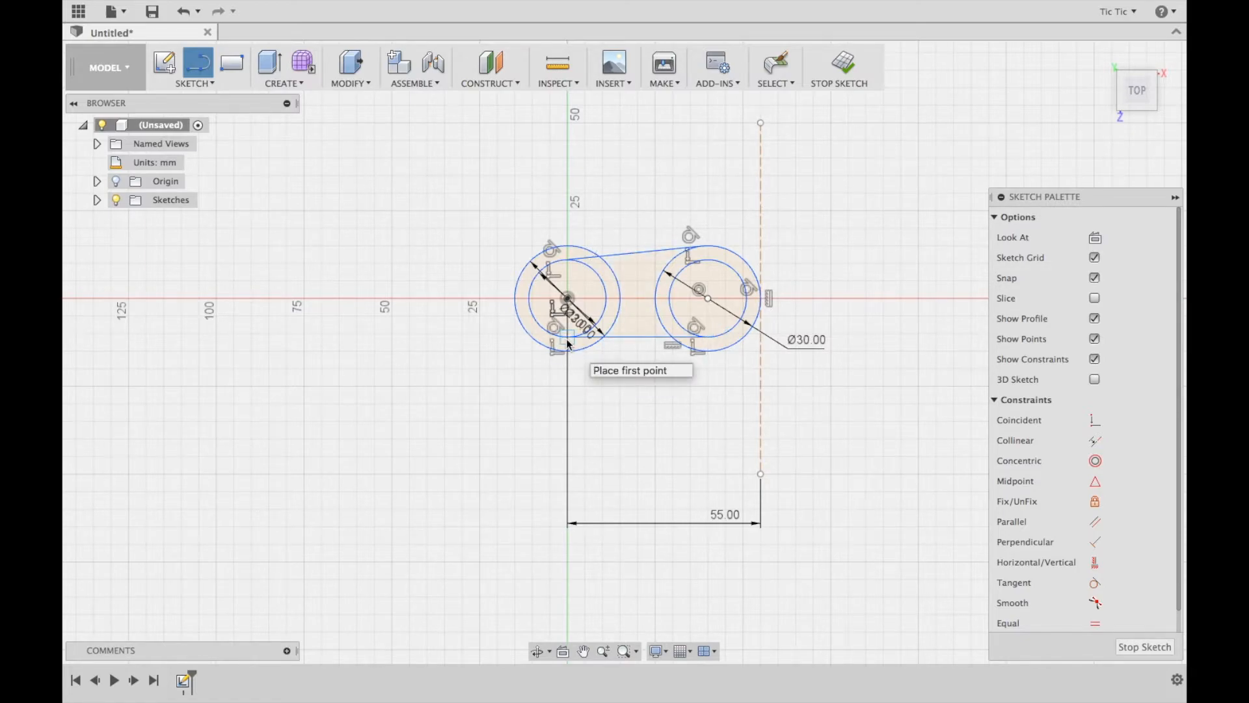
{"action": "key", "text": "Escape"}
{"action": "key", "text": "ctrl+z"}
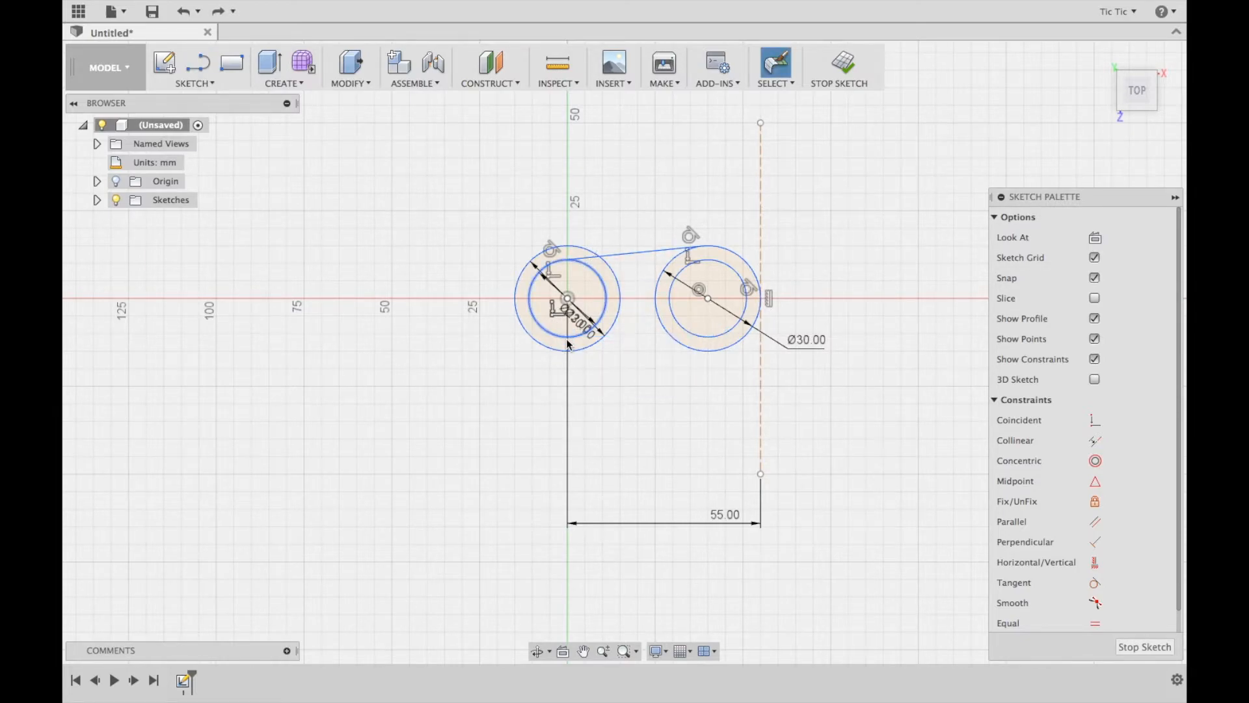
Draw a tangent line about 39.8 mm long from the bottom of the right outer circle to the bottom of the hub's inner circle
{"action": "key", "text": "l"}
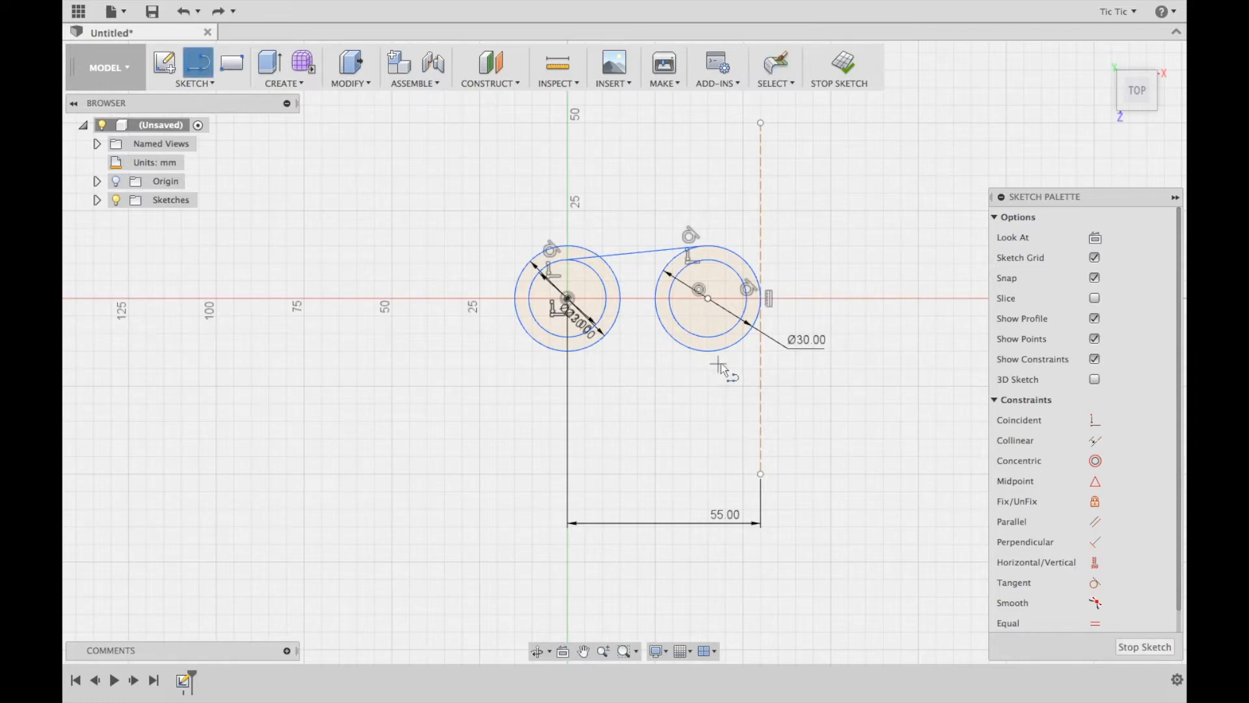
{"action": "left_click", "coordinate": [707, 350]}
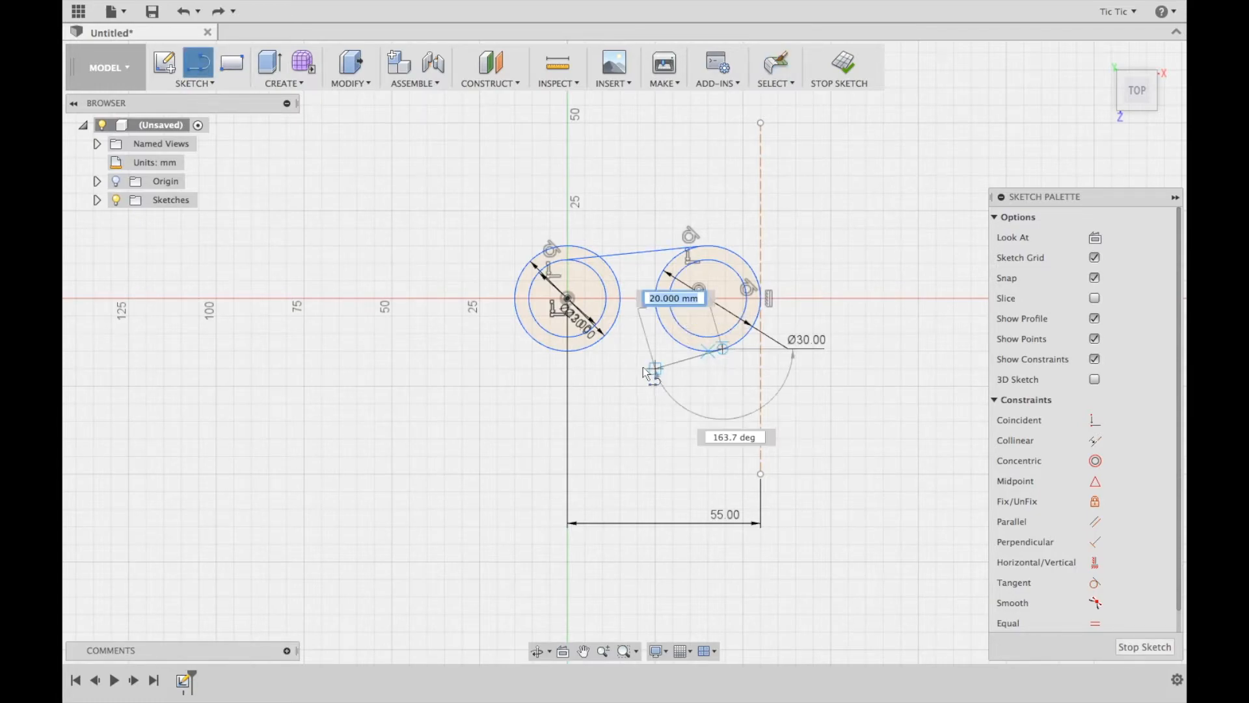
{"action": "double_click", "coordinate": [573, 343]}
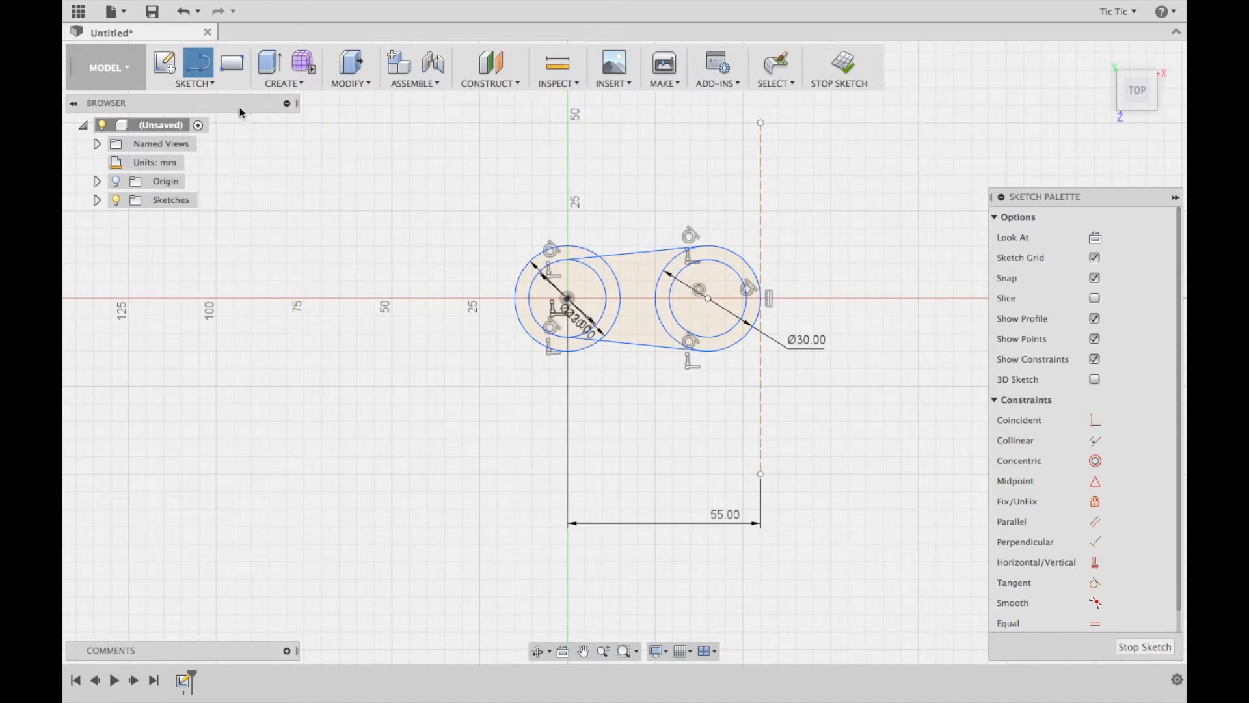
Trim the tangent line ends inside the hub and the arcs of both outer circles lying between the two arm lines
{"action": "left_click", "coordinate": [212, 85]}
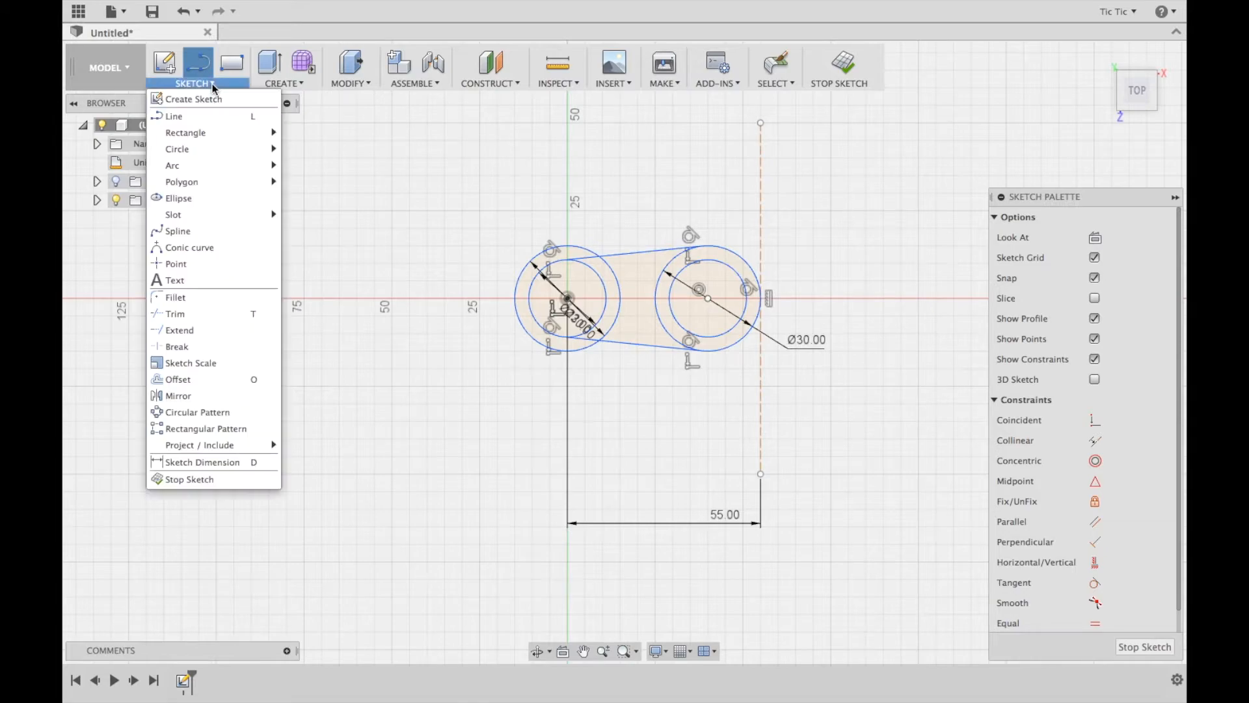
{"action": "left_click", "coordinate": [175, 315]}
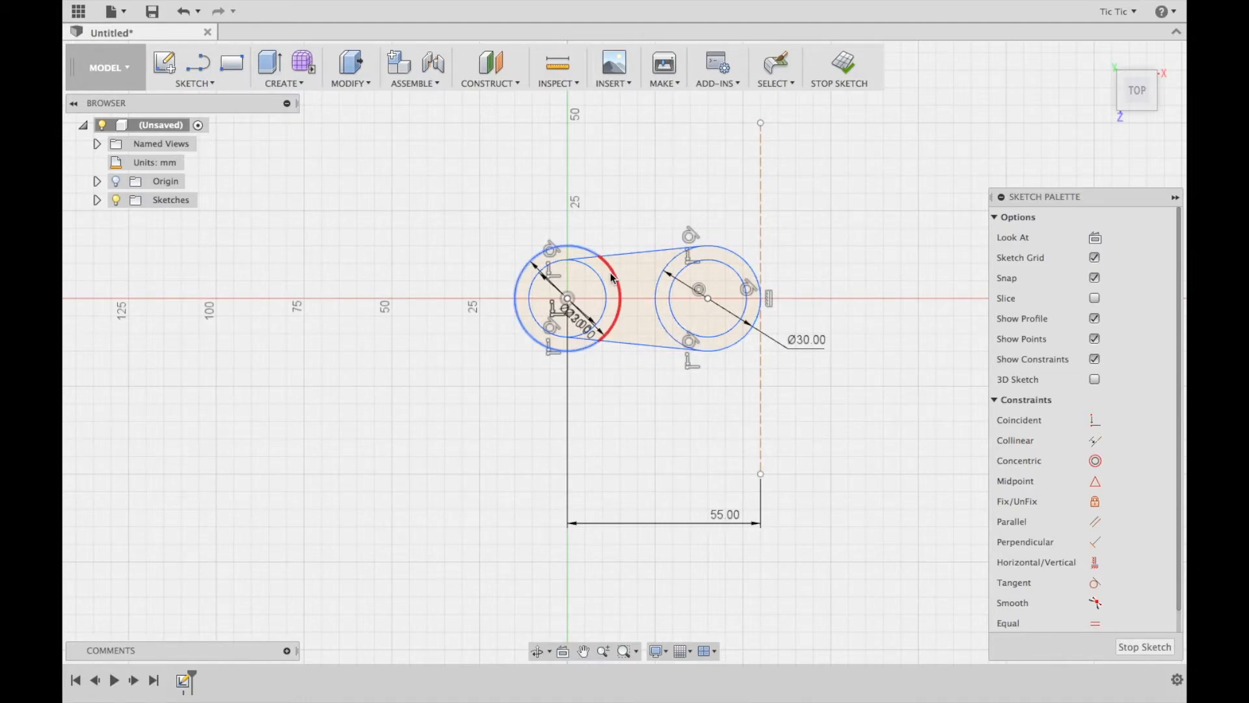
{"action": "left_click", "coordinate": [592, 264]}
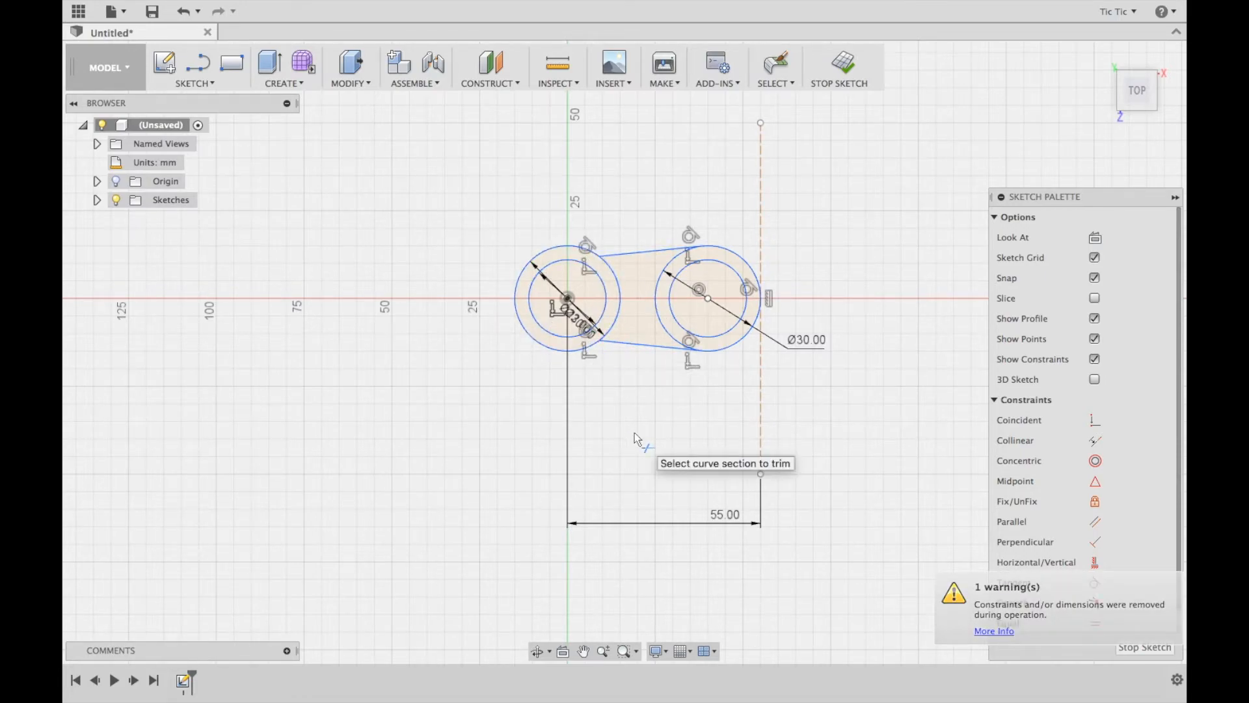
{"action": "left_click", "coordinate": [620, 284]}
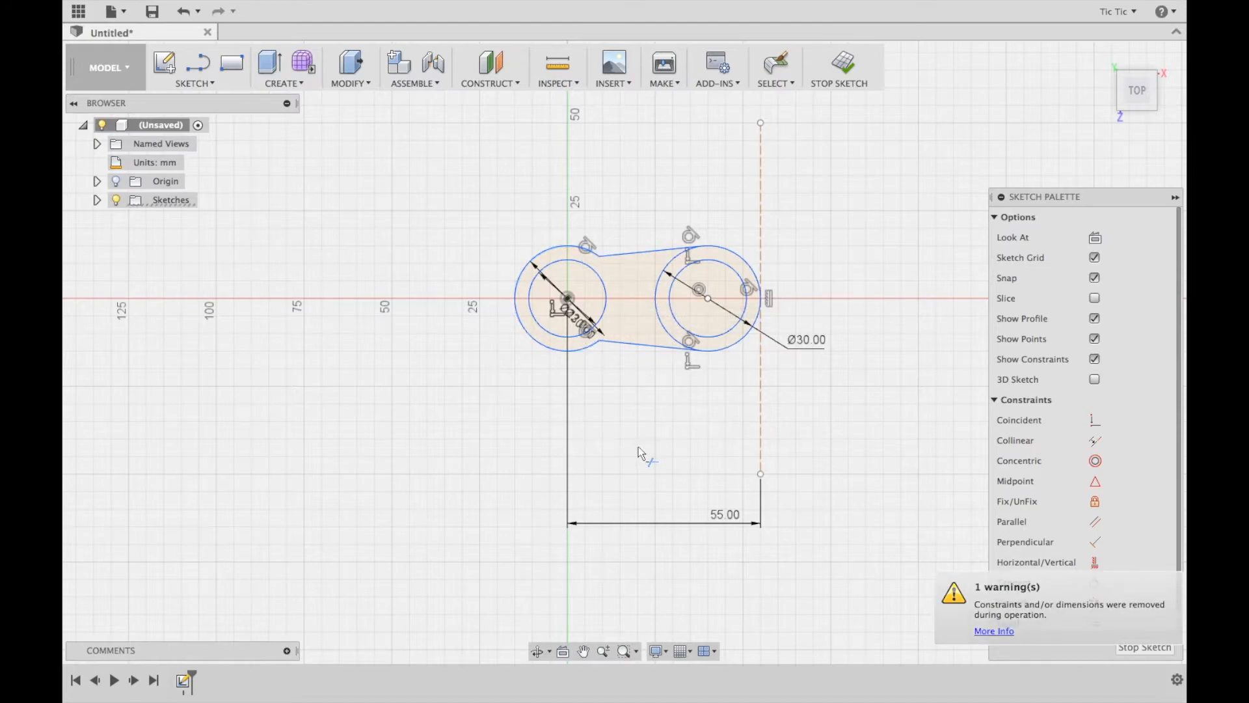
{"action": "left_click", "coordinate": [657, 311]}
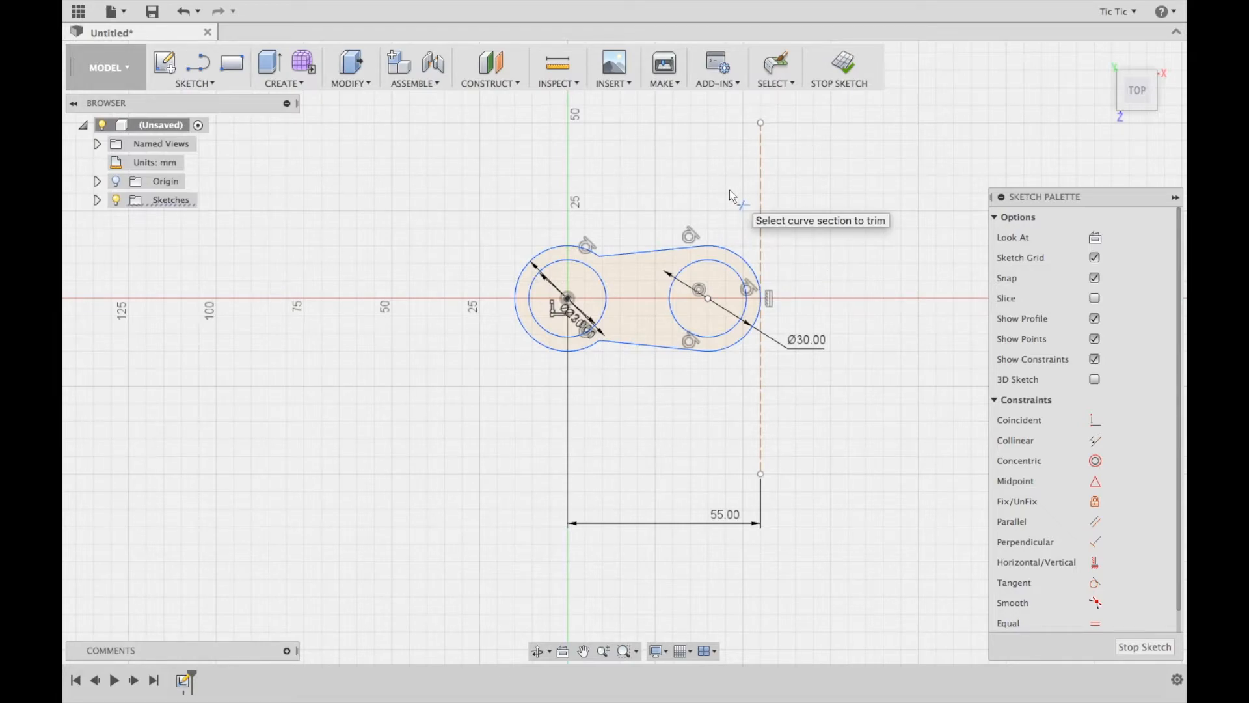
Draw a line about 26 mm long at 120 degrees, tangent to the outer end of the arm, up to a spur tip
{"action": "key", "text": "l"}
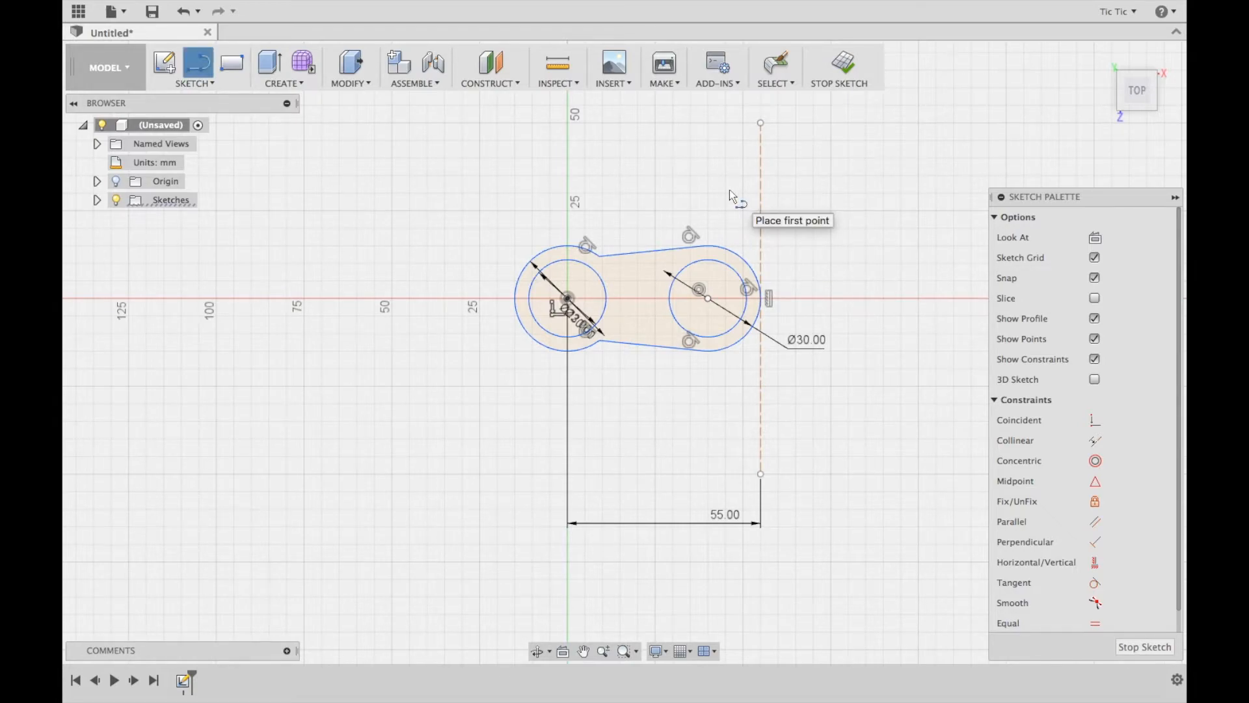
{"action": "left_click", "coordinate": [760, 311]}
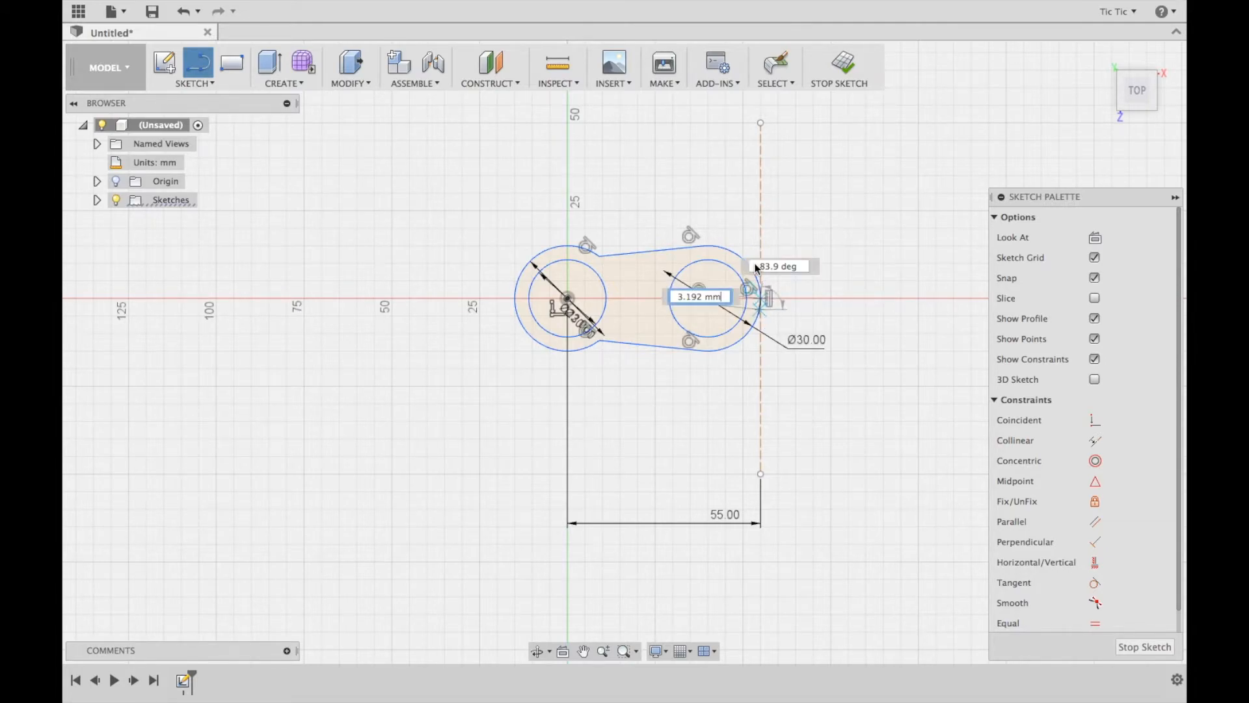
{"action": "left_click", "coordinate": [708, 193]}
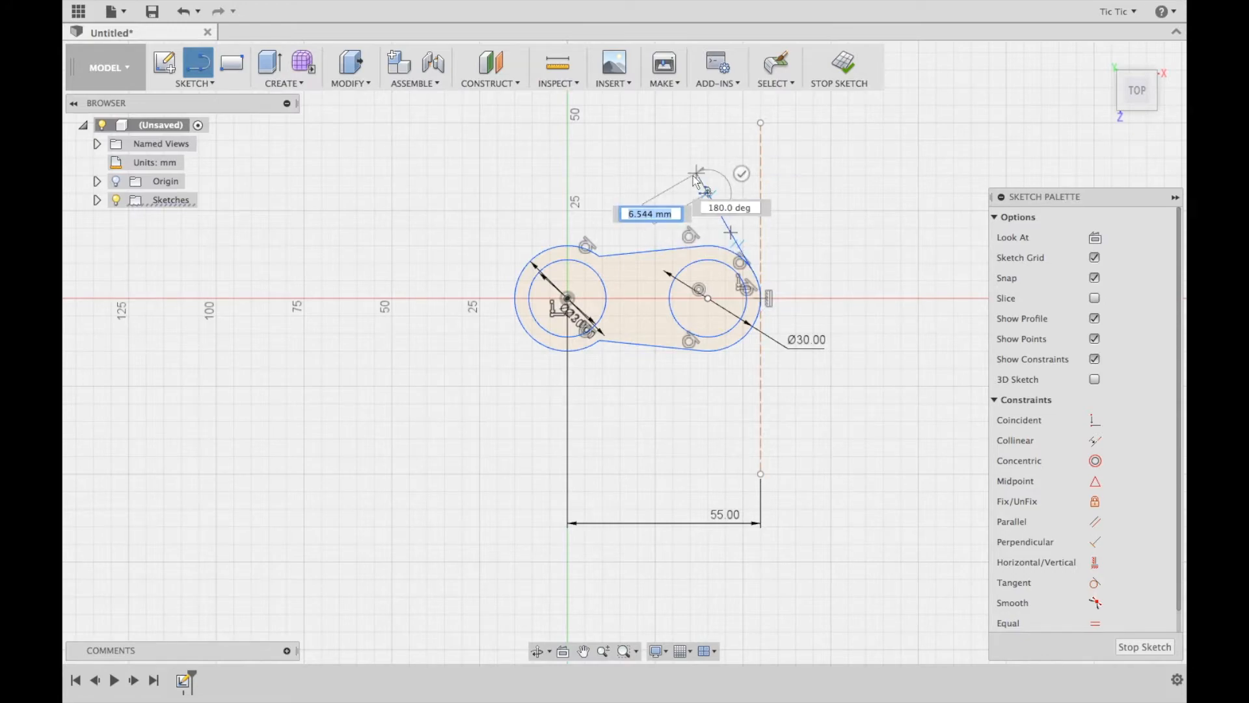
{"action": "left_click", "coordinate": [742, 173]}
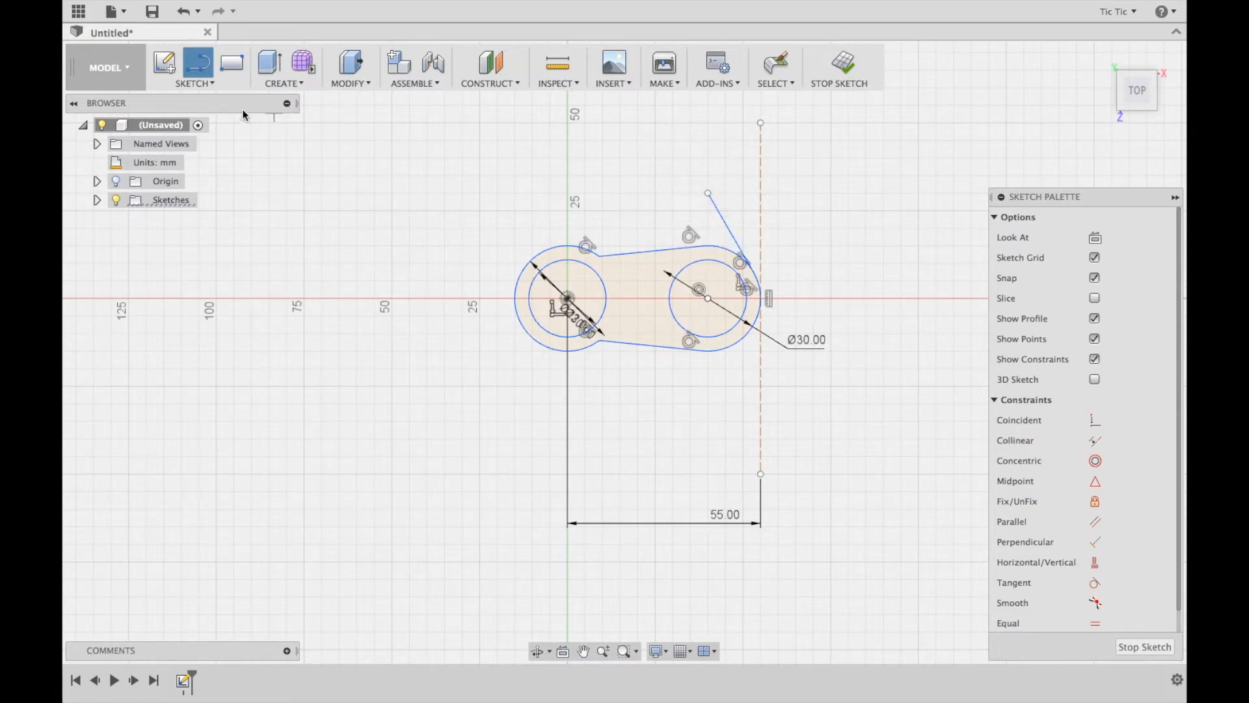
Draw a concave three-point arc from the spur tip to the arm's upper edge, and trim the outline enclosed beneath the spur
{"action": "left_click", "coordinate": [216, 83]}
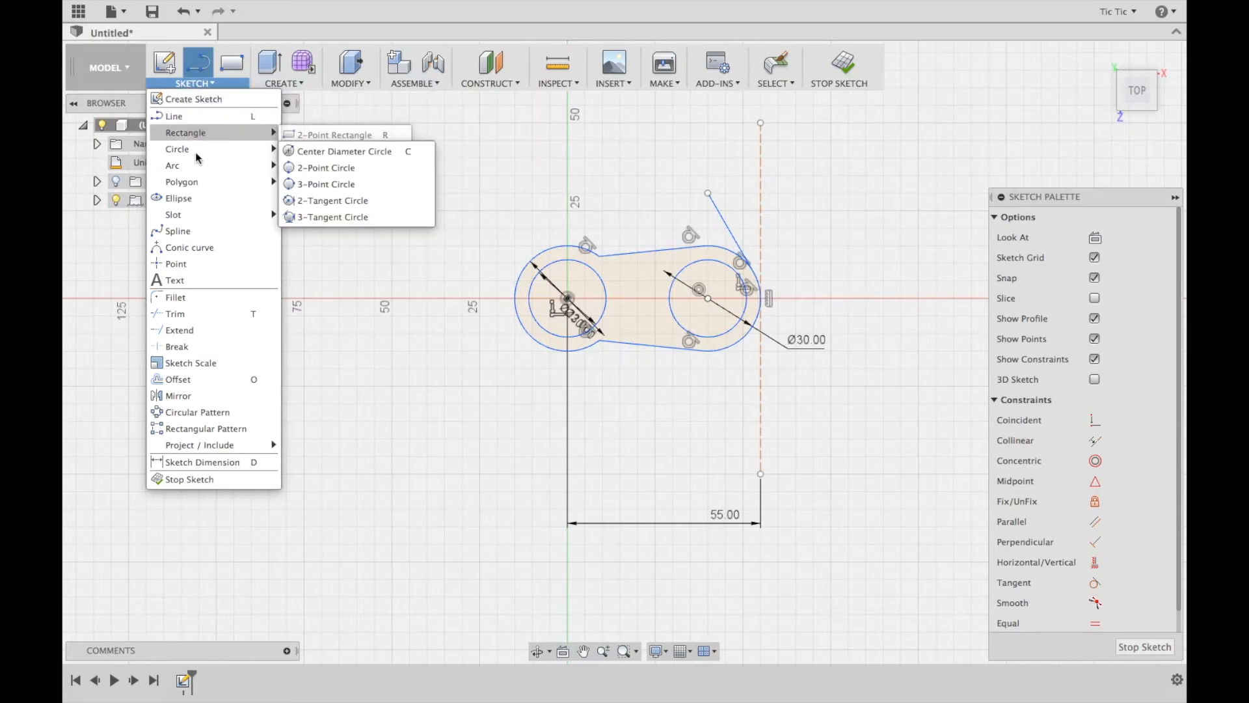
{"action": "mouse_move", "coordinate": [205, 167]}
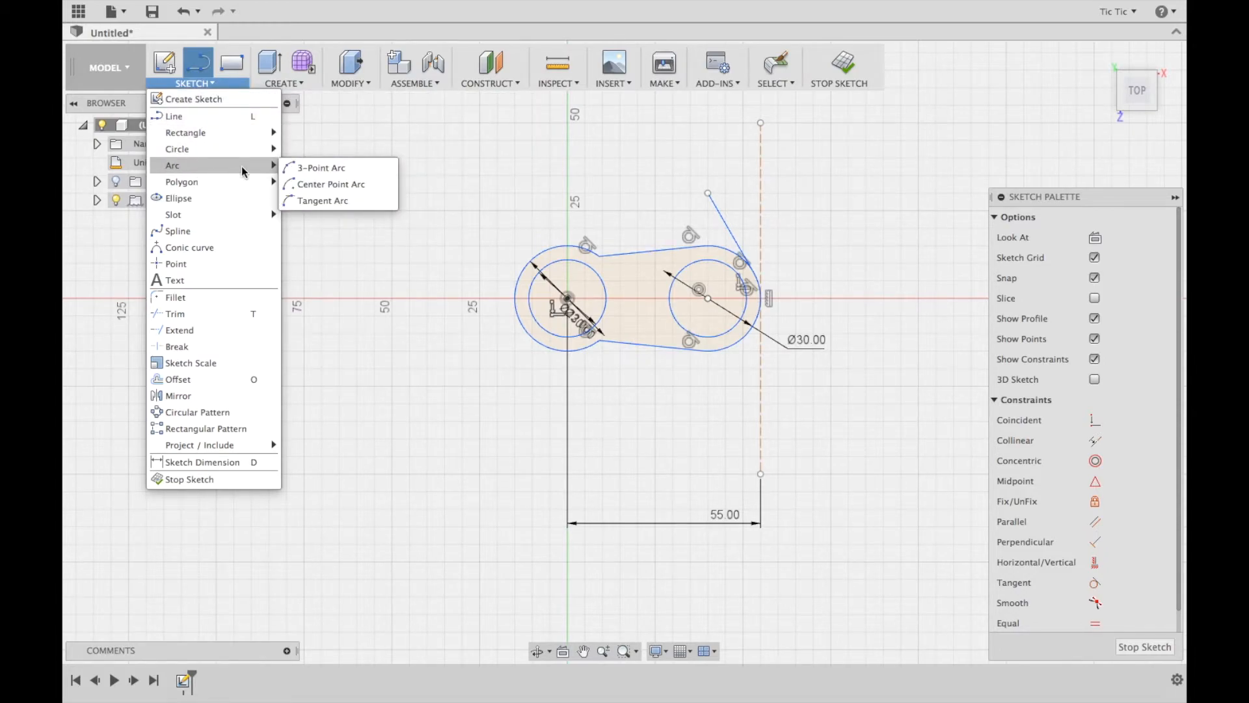
{"action": "left_click", "coordinate": [313, 168]}
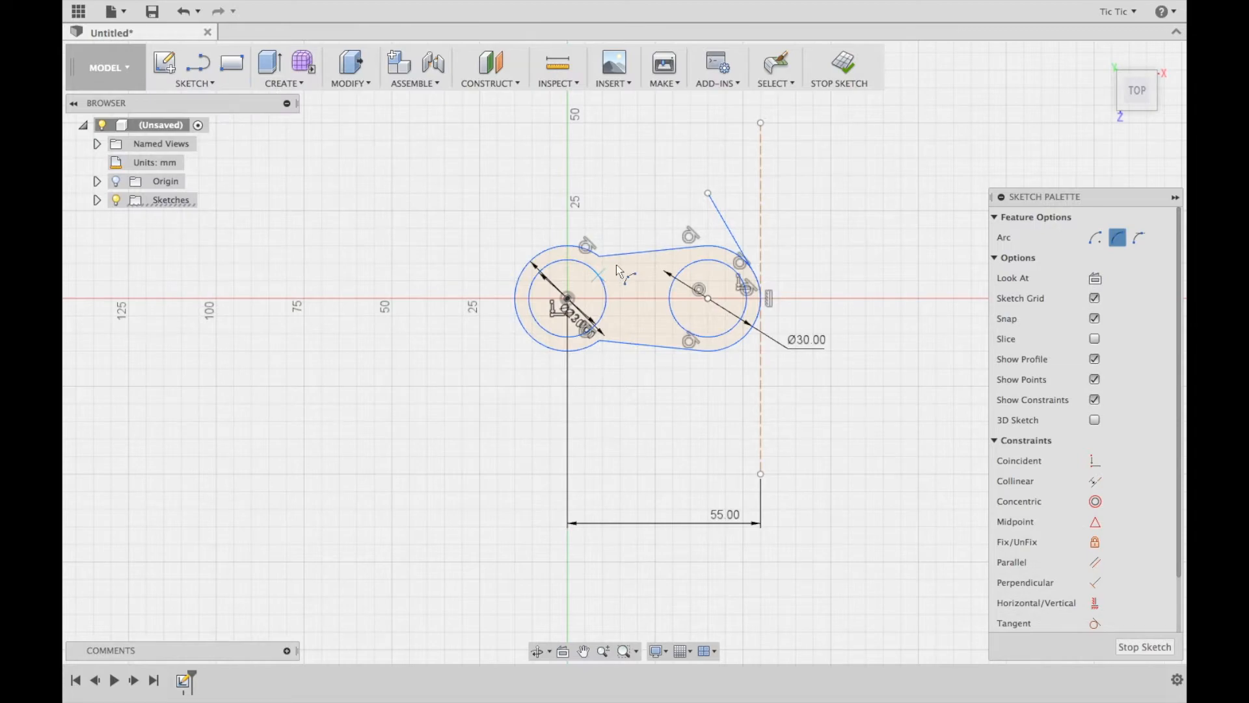
{"action": "left_click", "coordinate": [708, 194]}
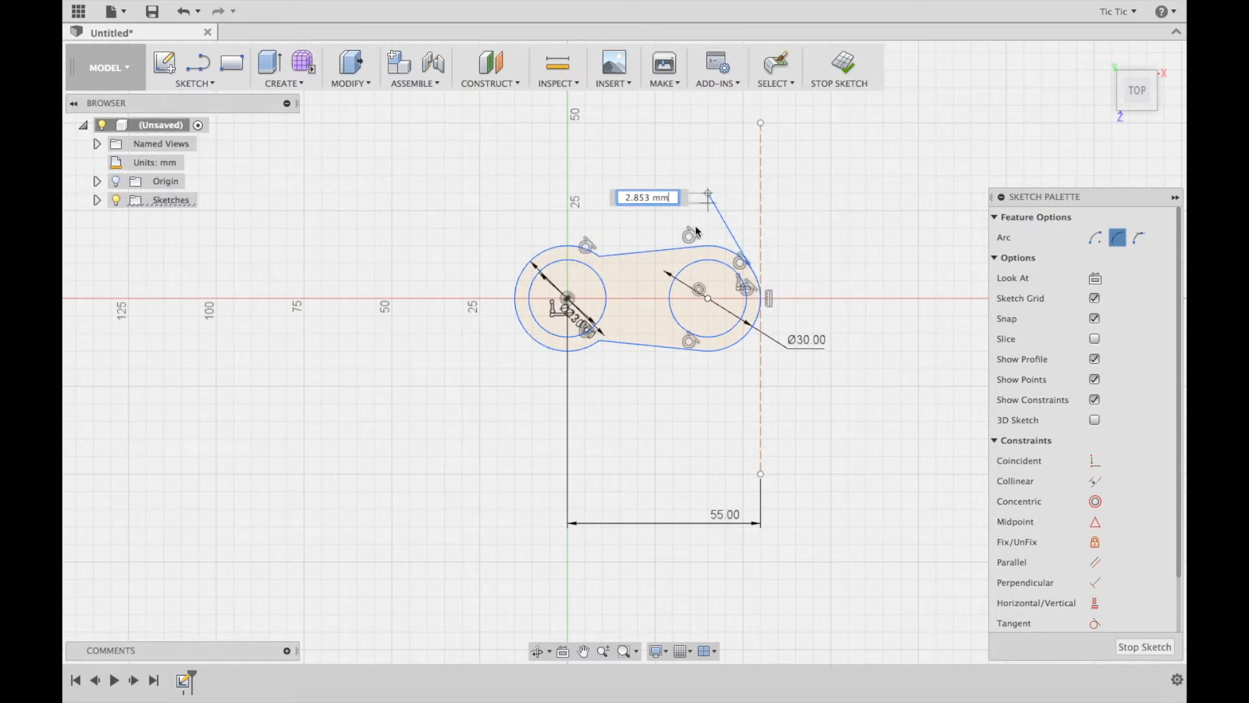
{"action": "left_click", "coordinate": [666, 250]}
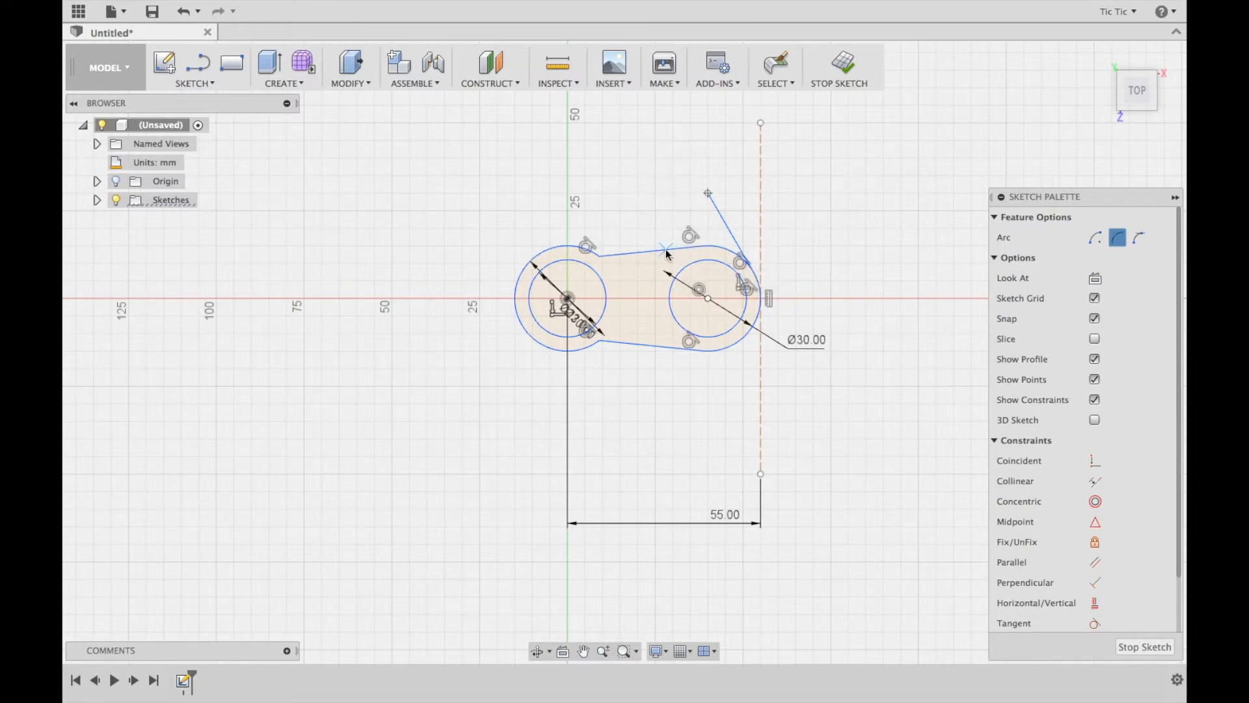
{"action": "left_click", "coordinate": [700, 235]}
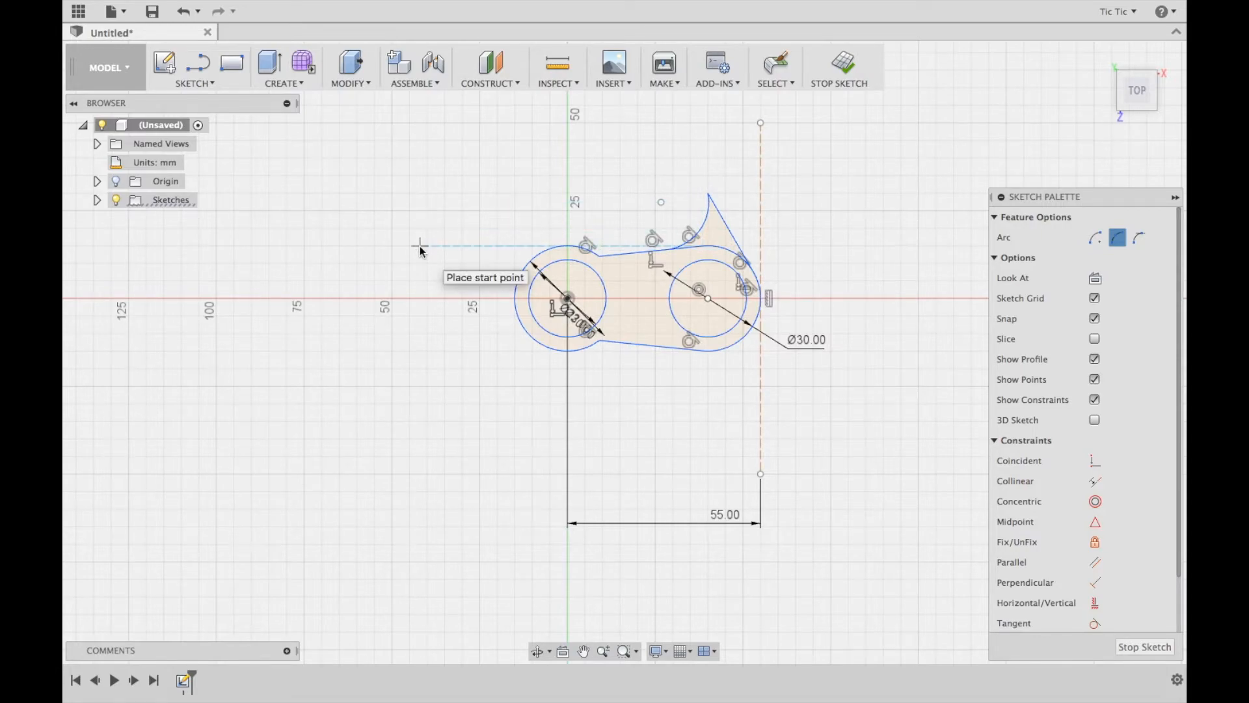
{"action": "key", "text": "t"}
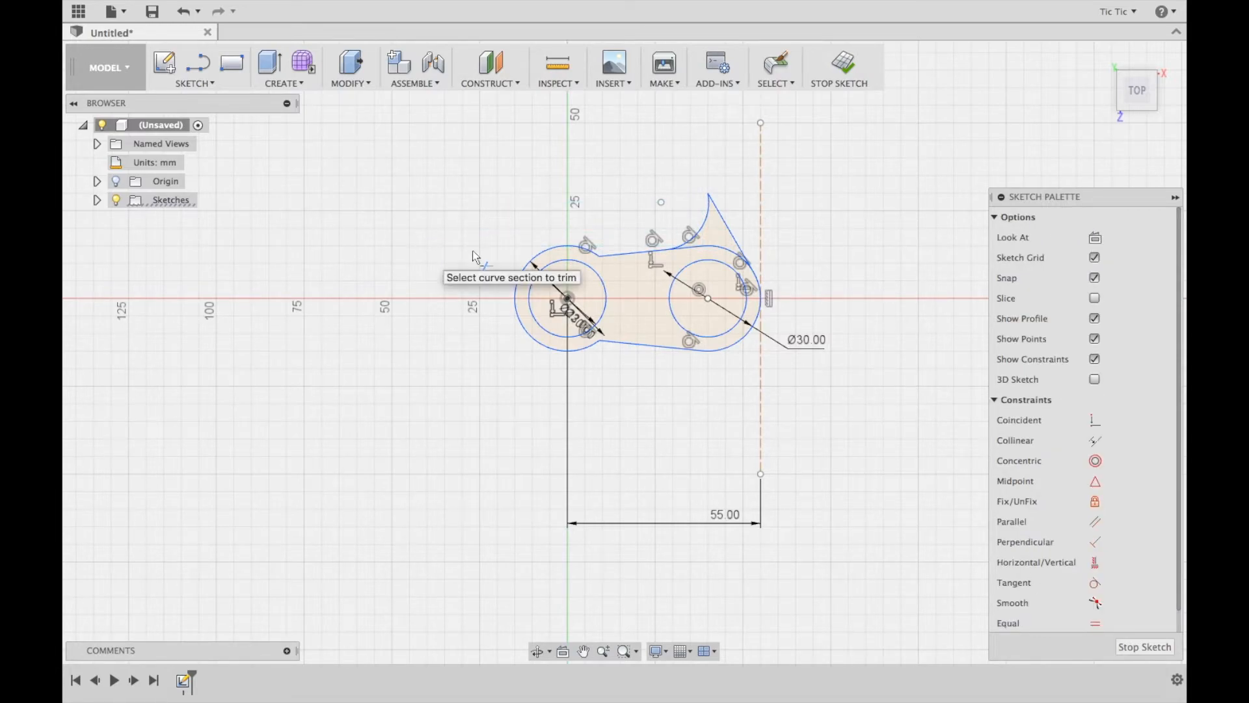
{"action": "left_click", "coordinate": [716, 249]}
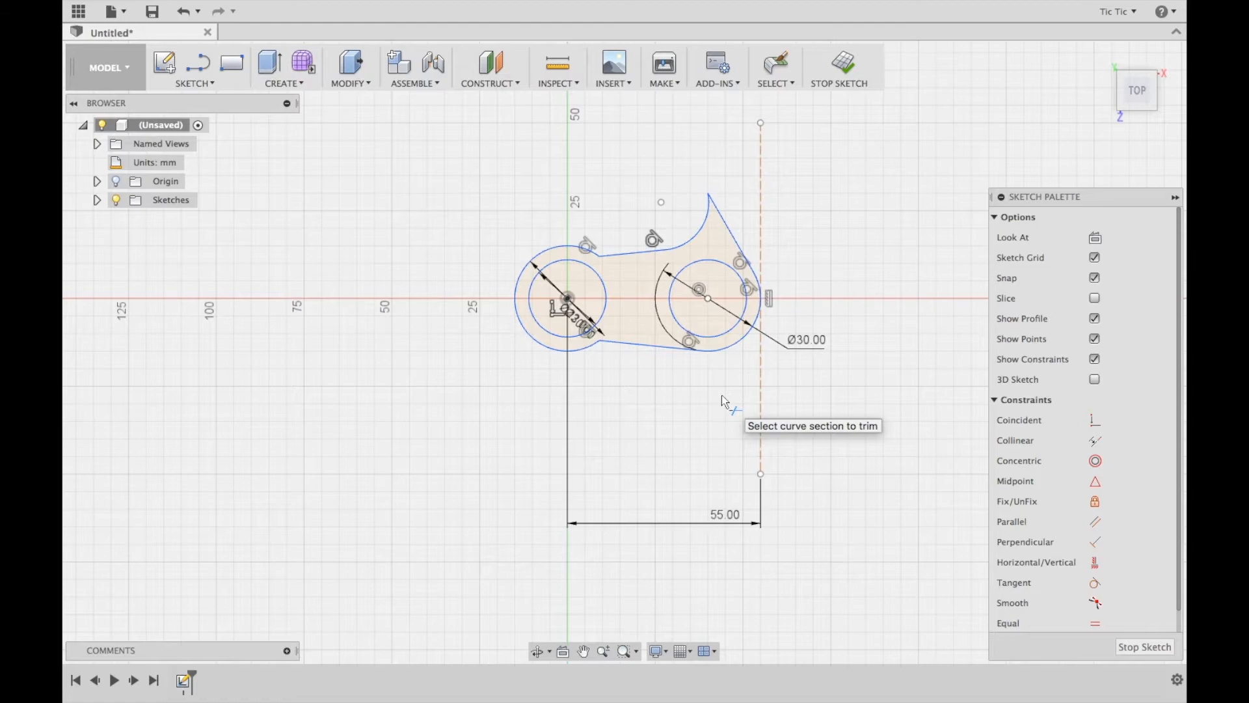
Fillet the spur tip with a 1 mm radius
{"action": "left_click", "coordinate": [211, 83]}
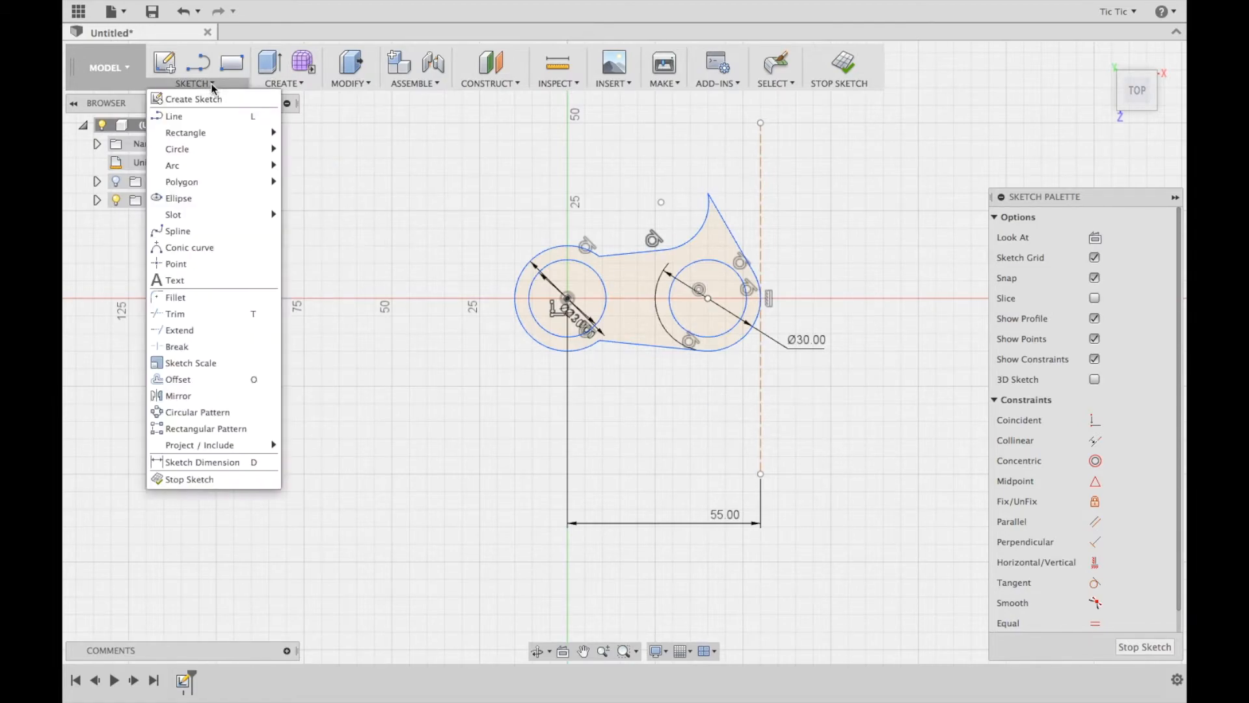
{"action": "left_click", "coordinate": [170, 299]}
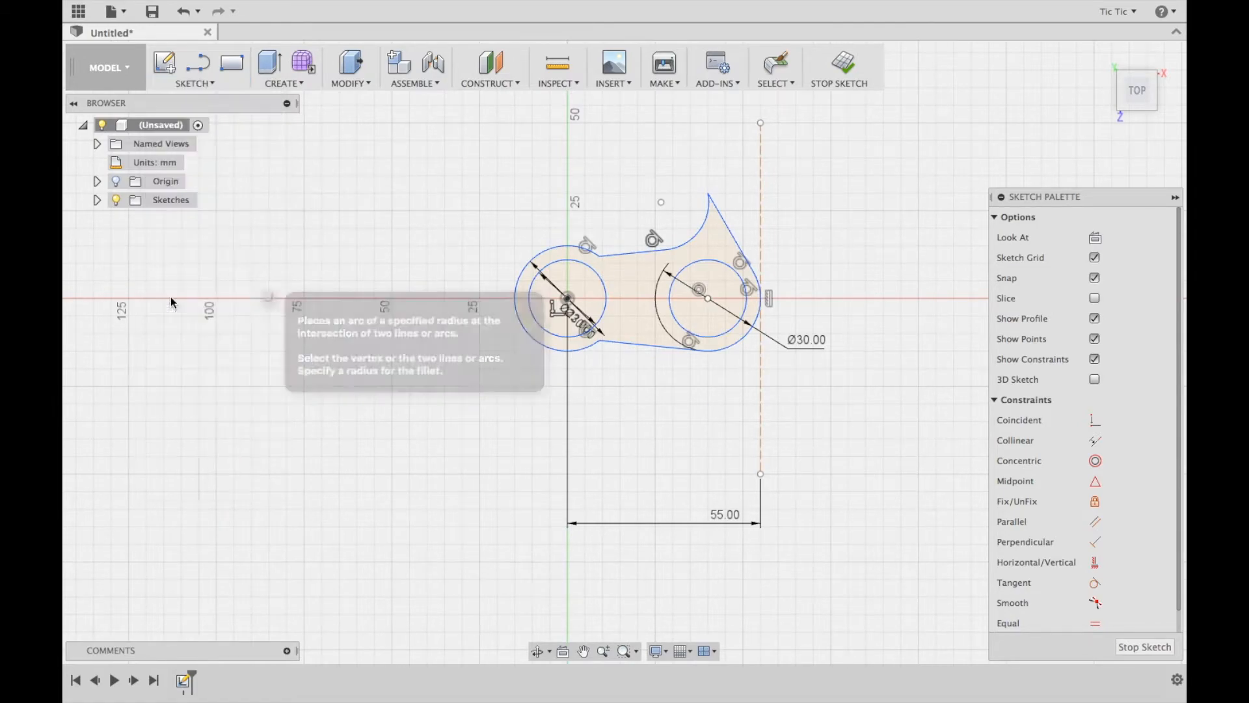
{"action": "left_click", "coordinate": [709, 195]}
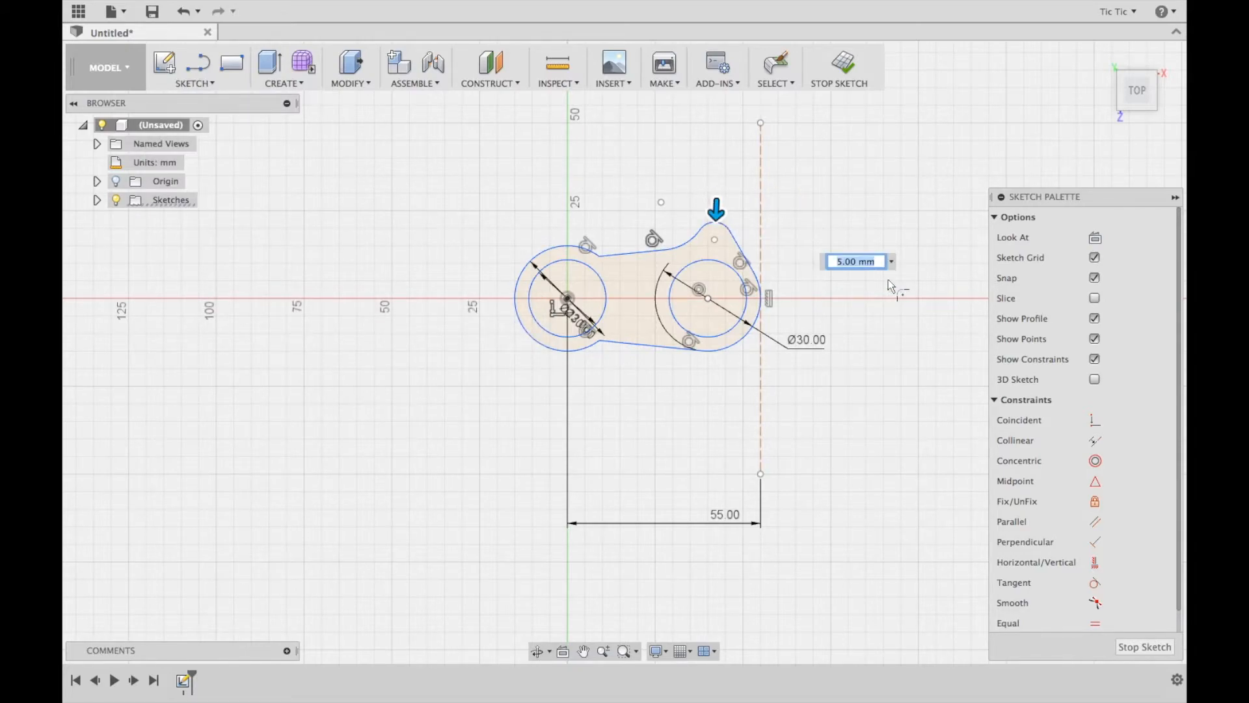
{"action": "type", "text": "2"}
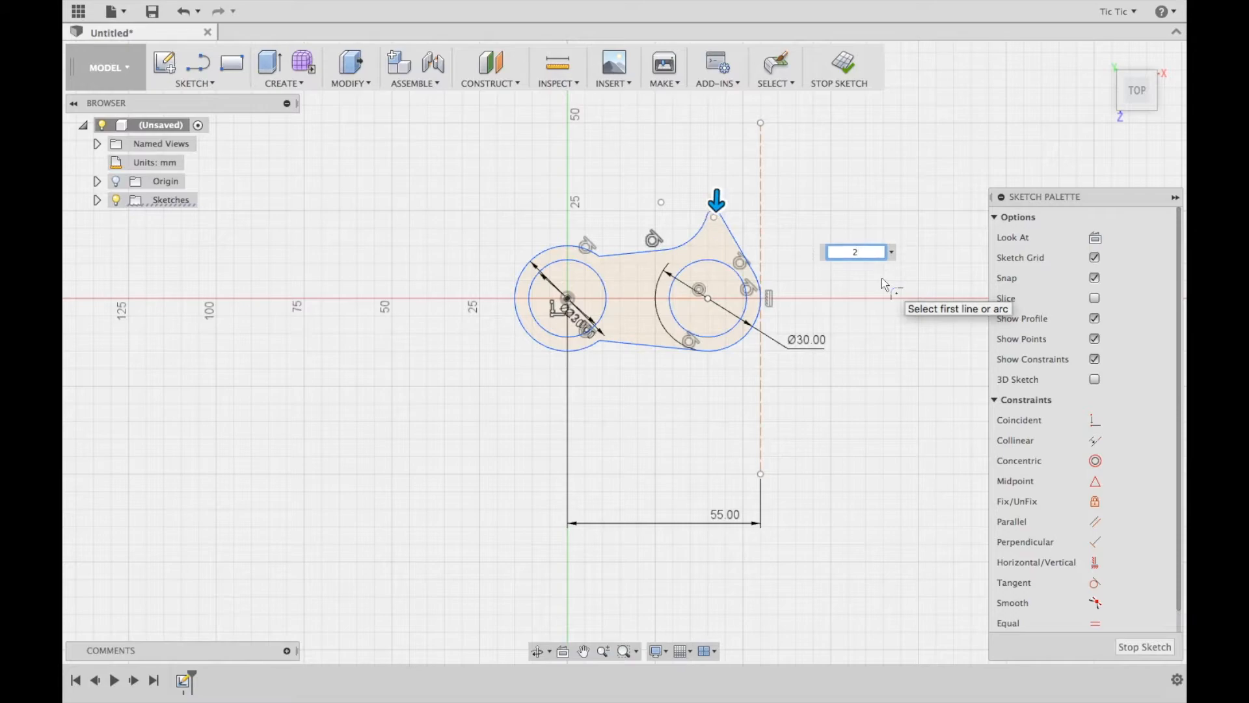
{"action": "type", "text": "1"}
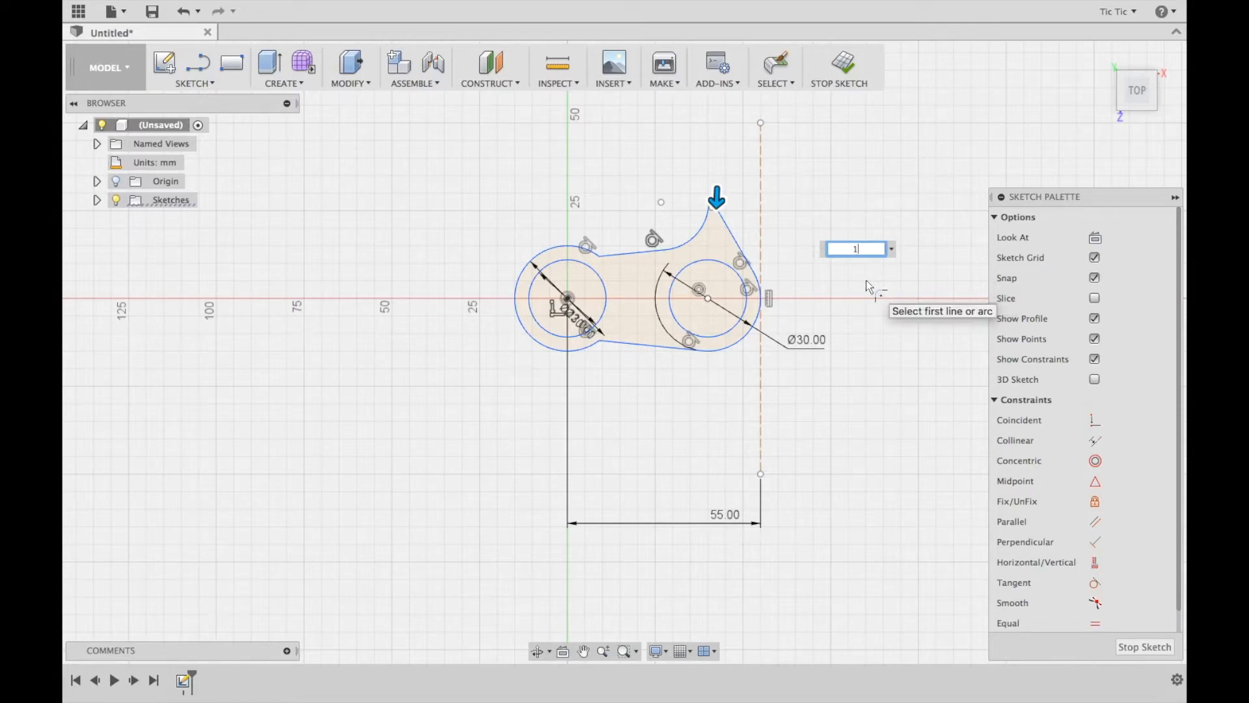
{"action": "key", "text": "Return"}
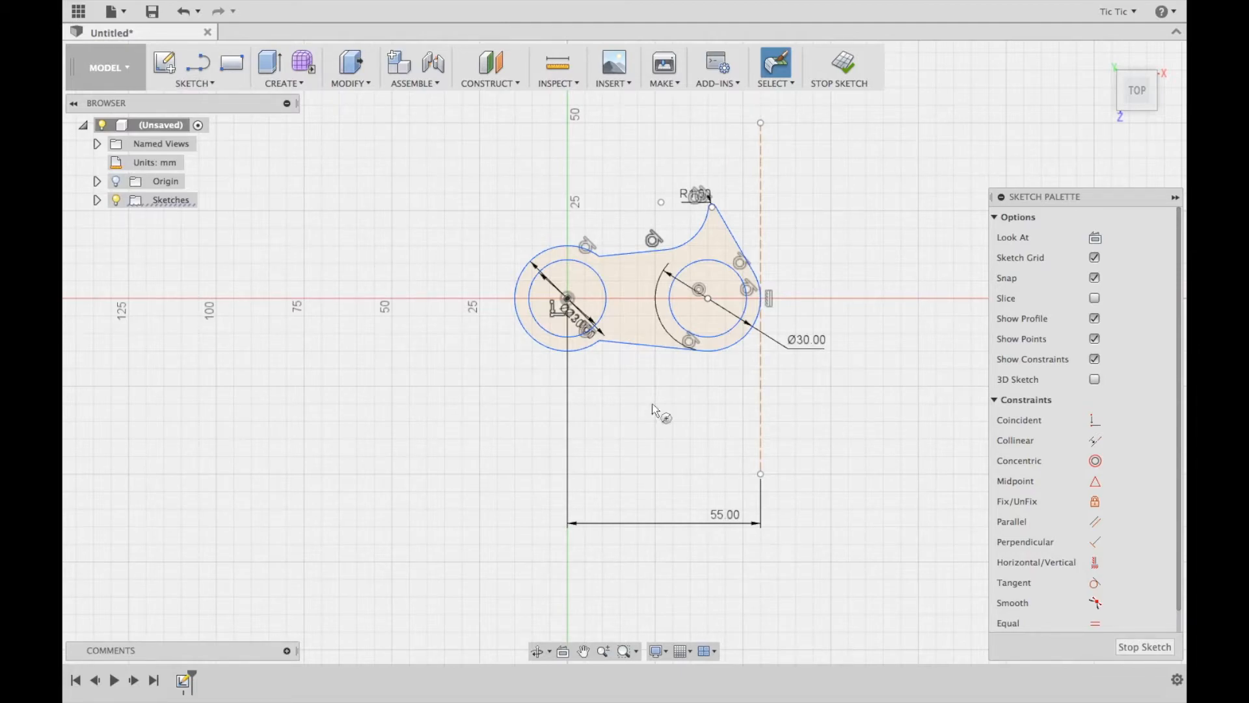
Draw a 10 mm diameter circle on the horizontal axis midway between the two bearing holes
{"action": "key", "text": "c"}
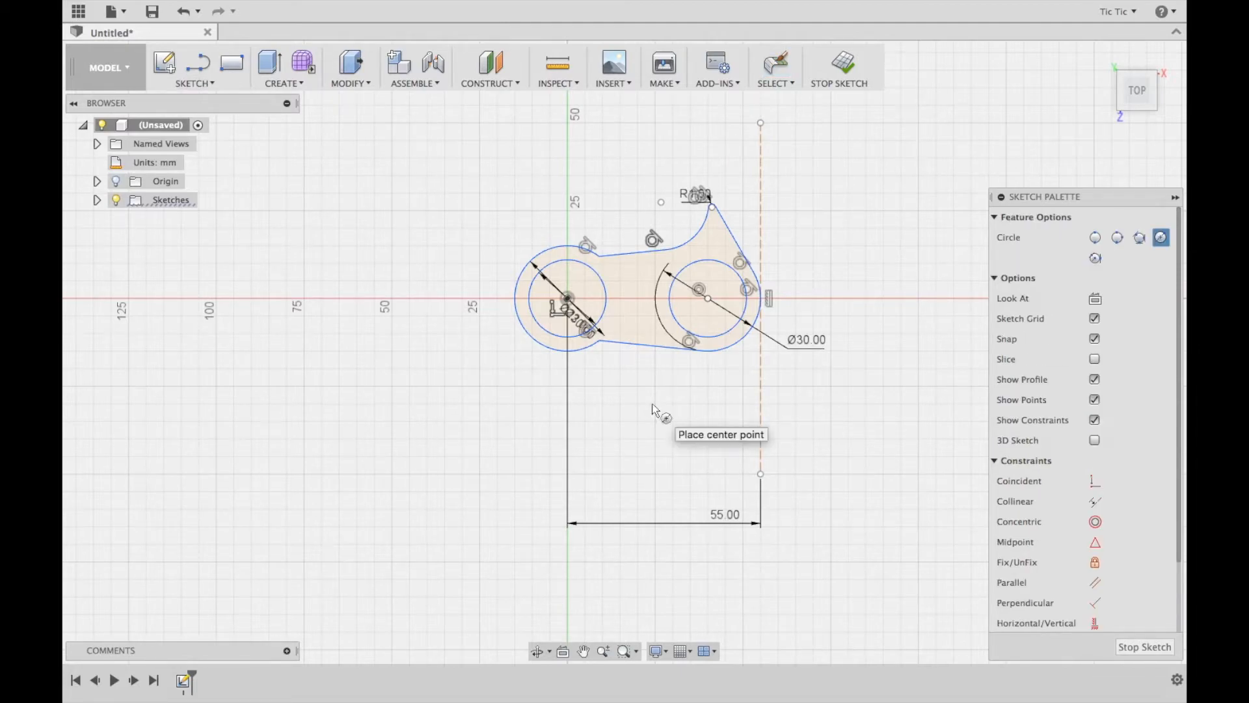
{"action": "left_click", "coordinate": [637, 299]}
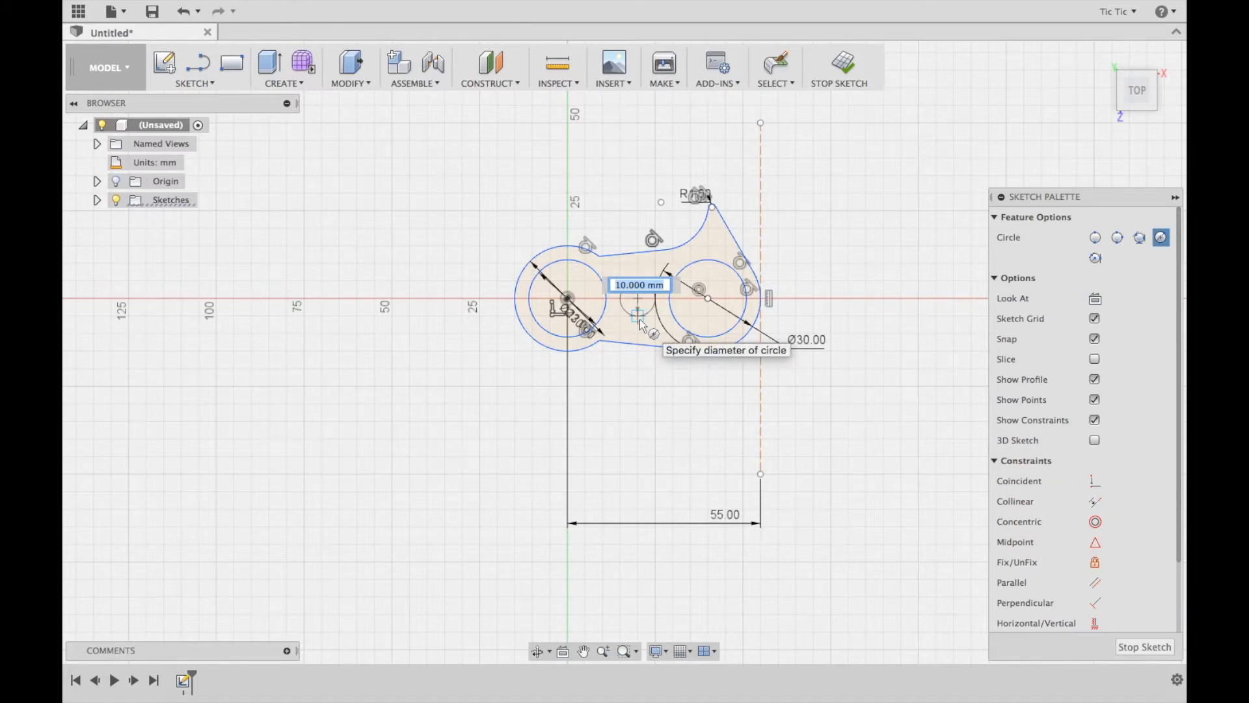
{"action": "key", "text": "Return"}
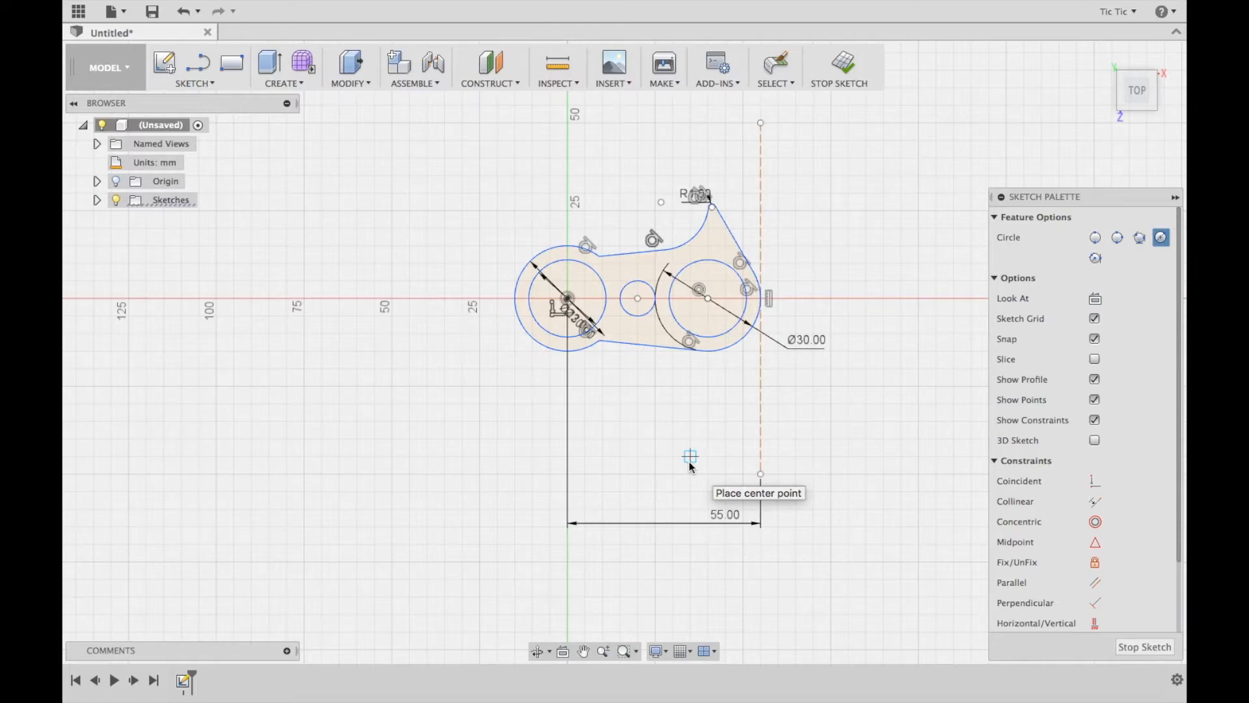
Begin a circular sketch pattern, choosing the arm's lower and upper edges, concave arc, spur line and rounded spur tip as objects
{"action": "left_click", "coordinate": [210, 84]}
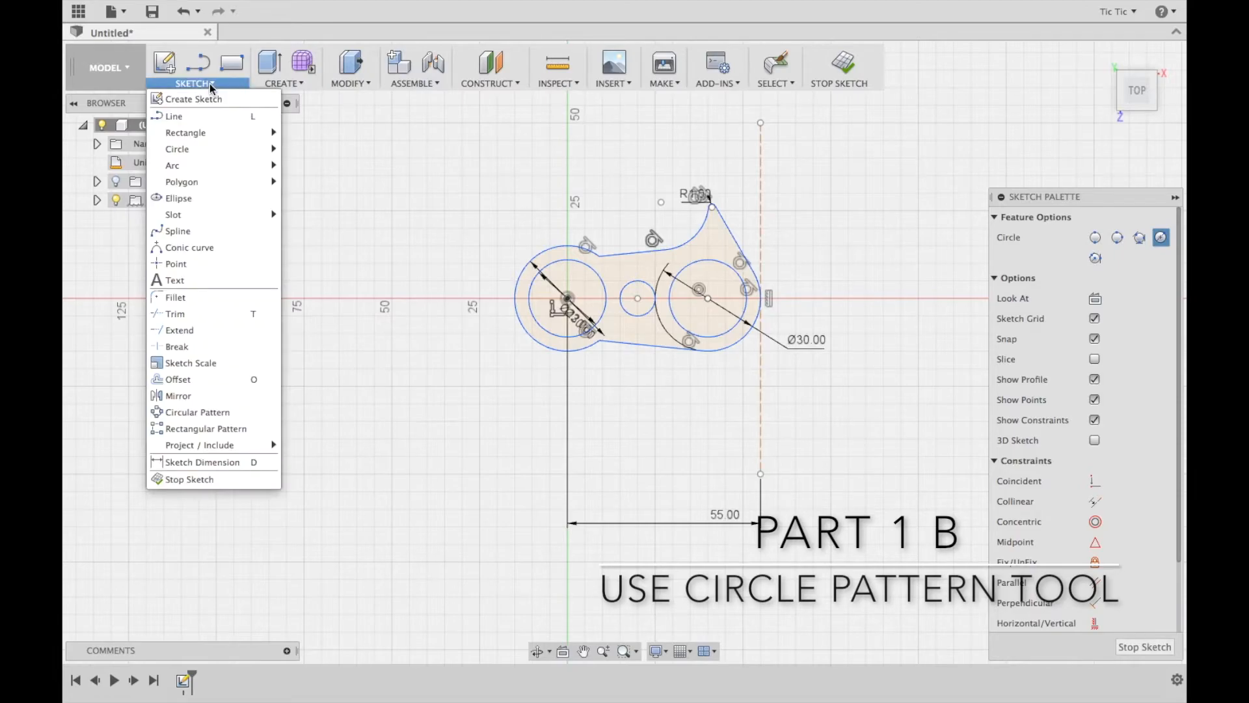
{"action": "left_click", "coordinate": [173, 411]}
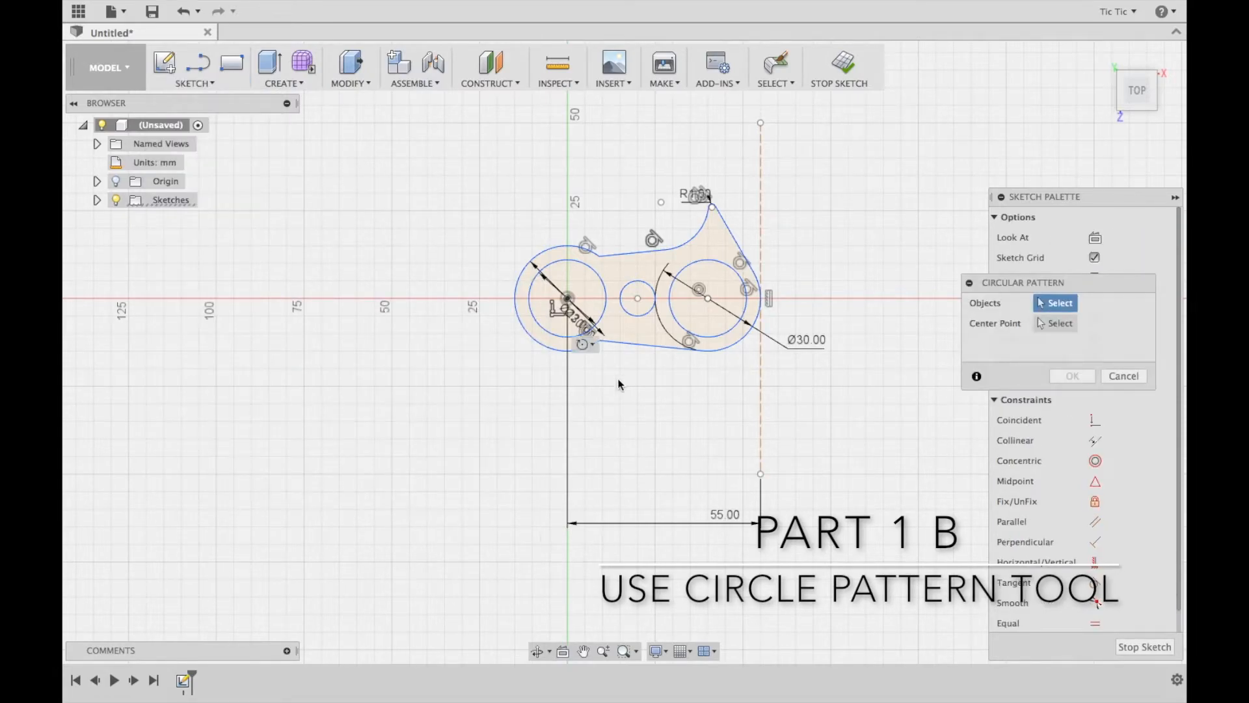
{"action": "left_click", "coordinate": [627, 343]}
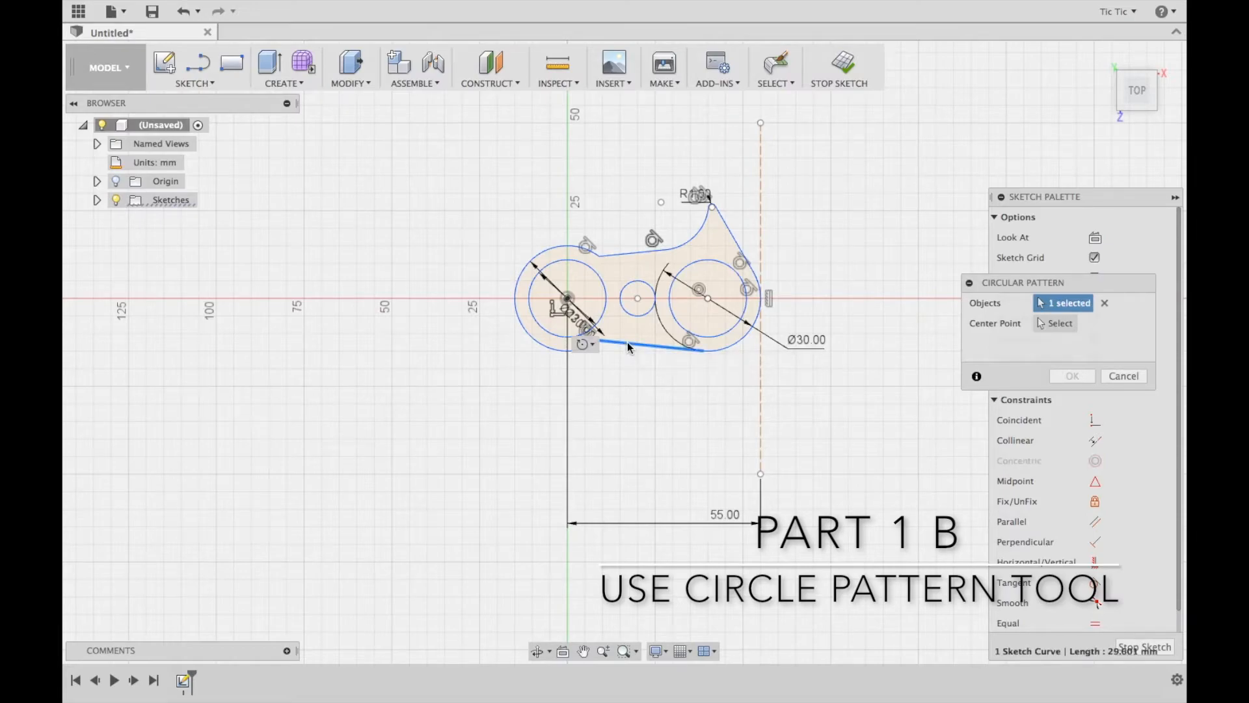
{"action": "left_click", "coordinate": [621, 254]}
{"action": "left_click", "coordinate": [699, 231]}
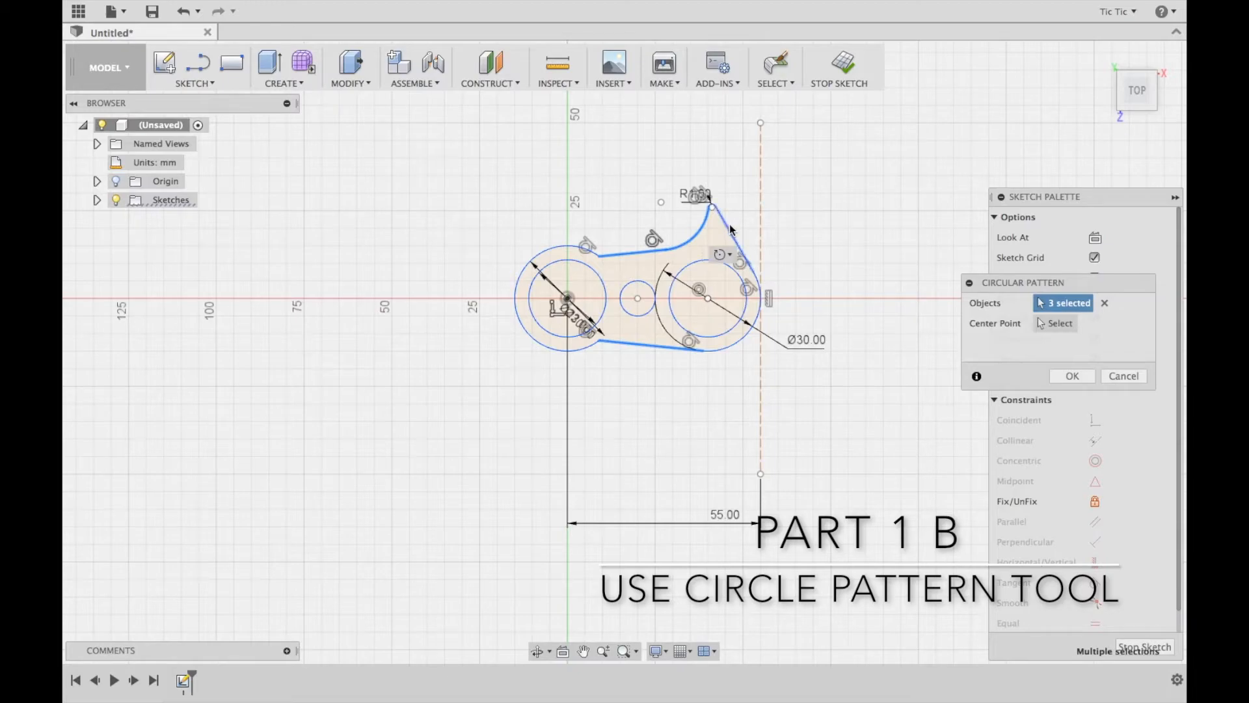
{"action": "left_click", "coordinate": [723, 226]}
{"action": "scroll", "coordinate": [727, 260], "scroll_direction": "up", "scroll_amount": 5}
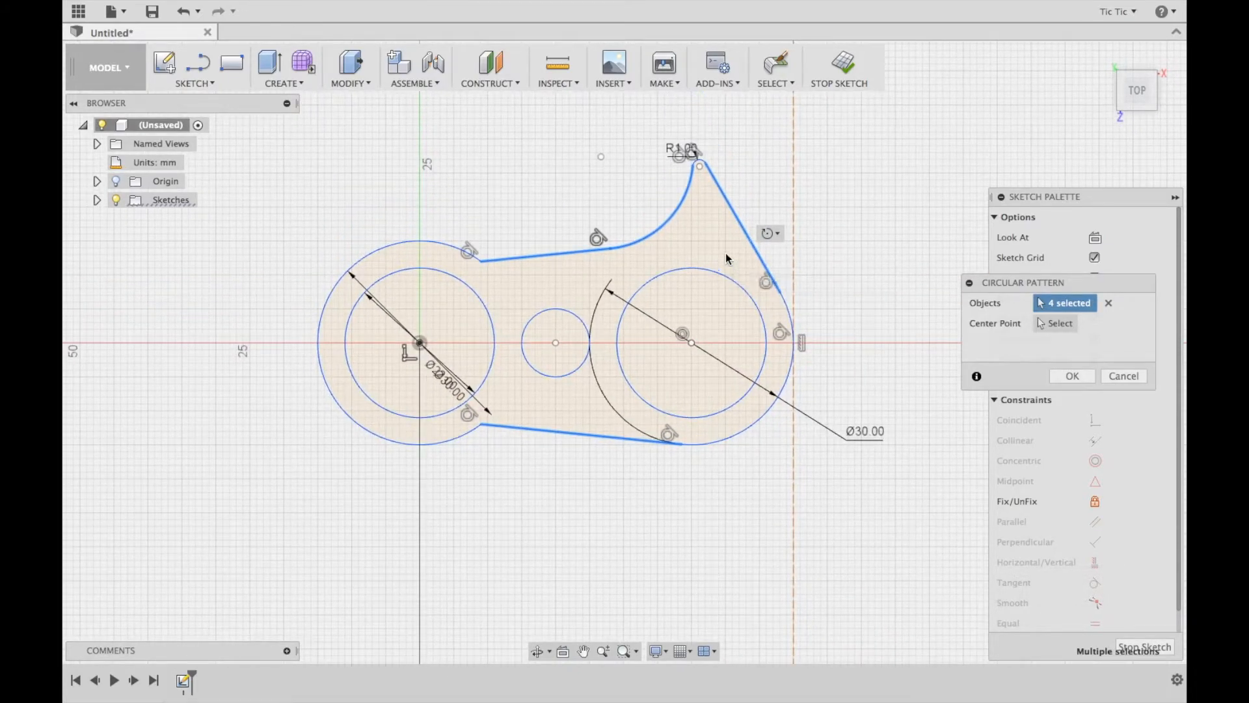
{"action": "scroll", "coordinate": [726, 256], "scroll_direction": "up", "scroll_amount": 1}
{"action": "scroll", "coordinate": [726, 256], "scroll_direction": "up", "scroll_amount": 3}
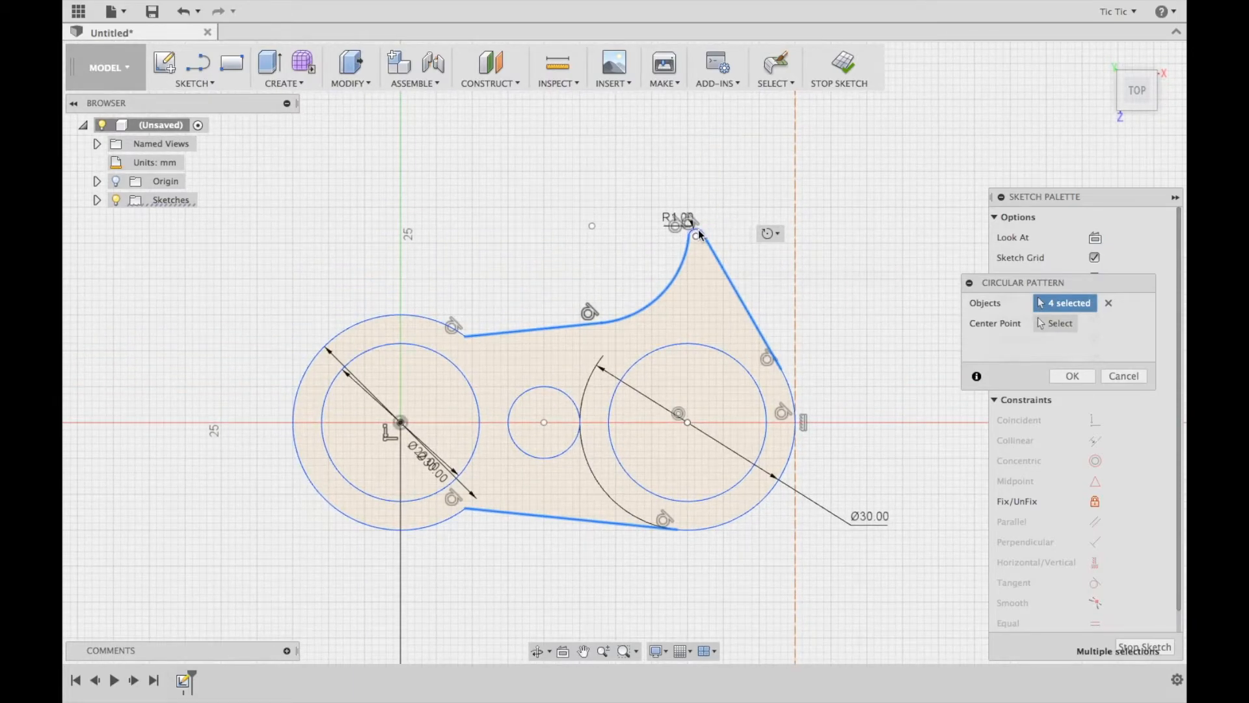
{"action": "left_click", "coordinate": [697, 234]}
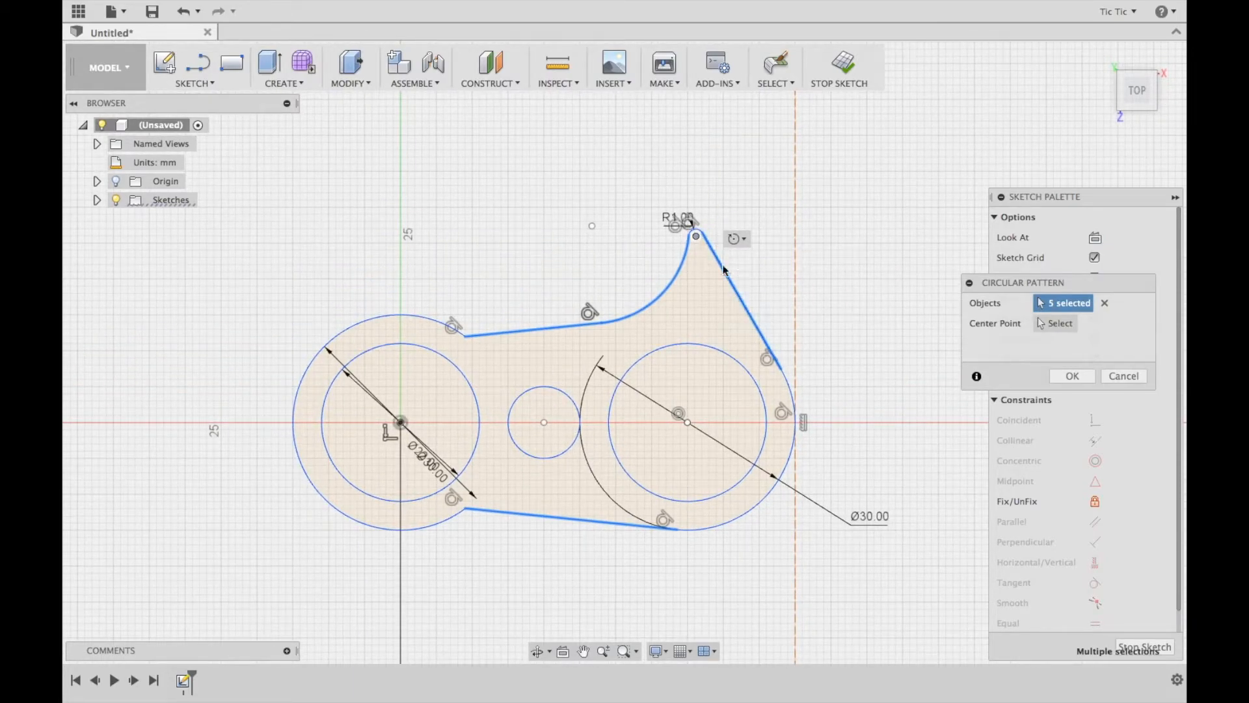
{"action": "scroll", "coordinate": [703, 232], "scroll_direction": "up", "scroll_amount": 2}
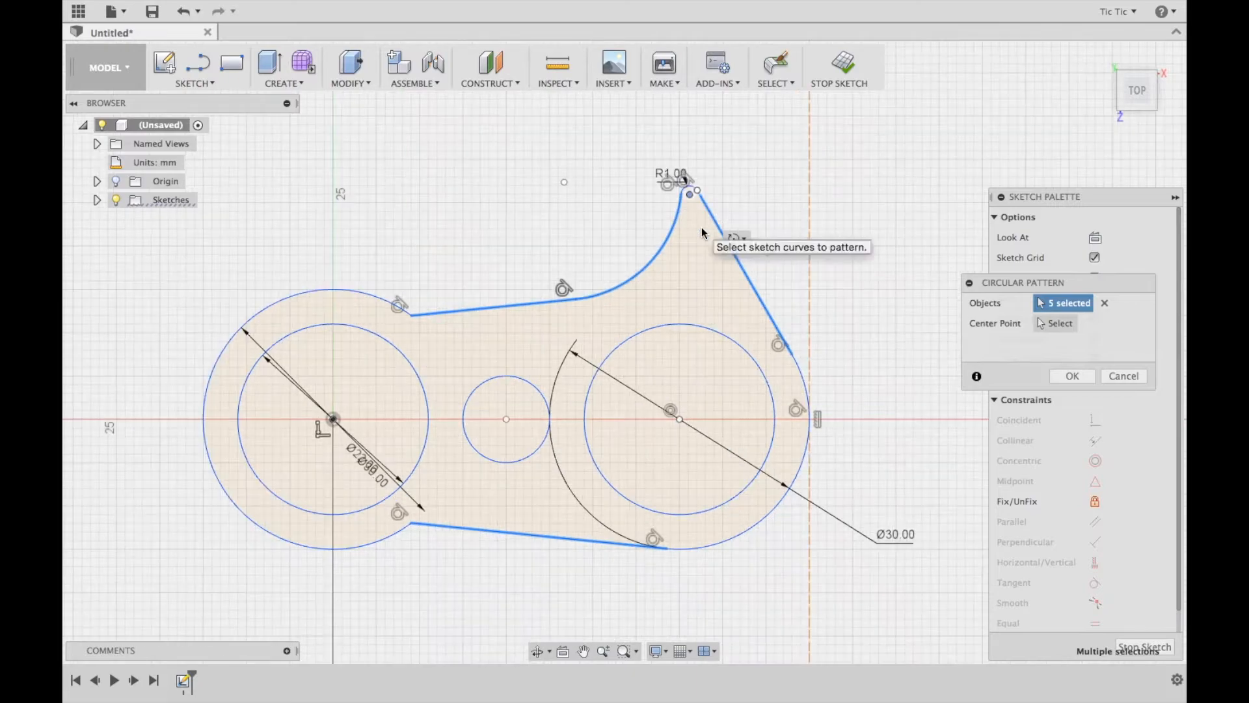
{"action": "left_click", "coordinate": [691, 190]}
{"action": "left_click", "coordinate": [686, 188]}
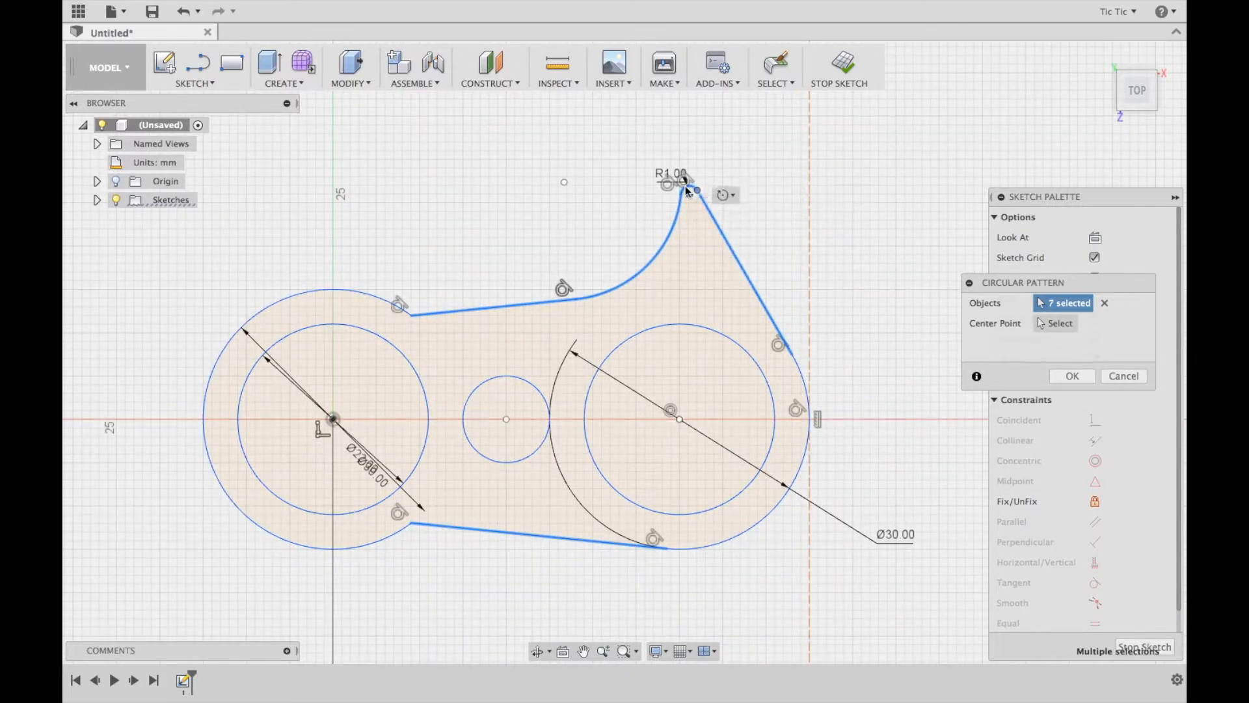
Add the vertical construction line, the arm's outer end arc, the small hole and the outer bearing hole to the pattern objects
{"action": "left_click", "coordinate": [811, 438]}
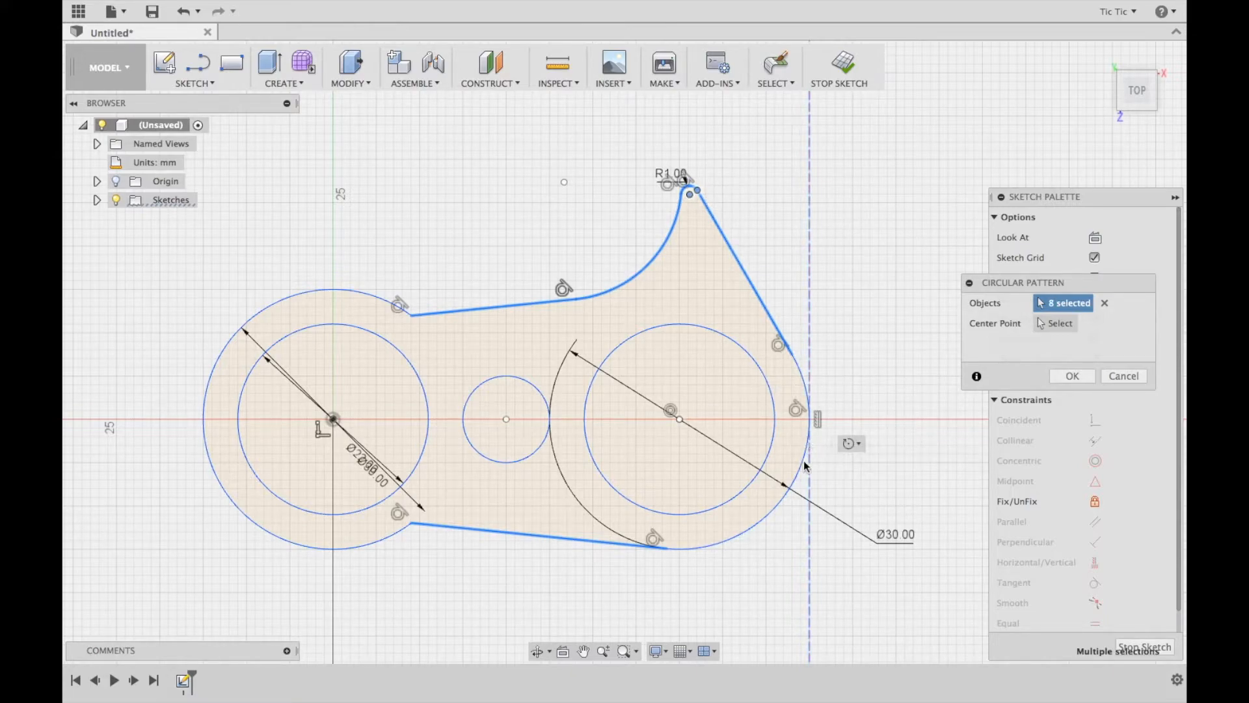
{"action": "left_click", "coordinate": [807, 466]}
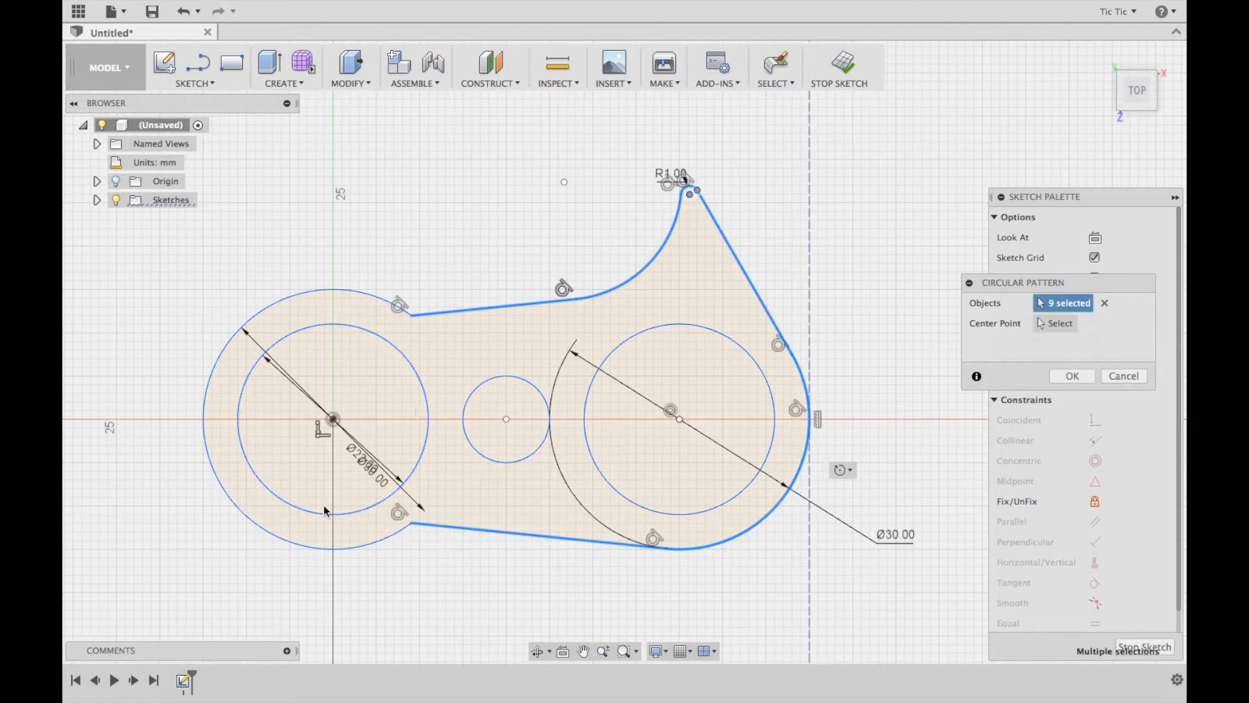
{"action": "left_click", "coordinate": [484, 454]}
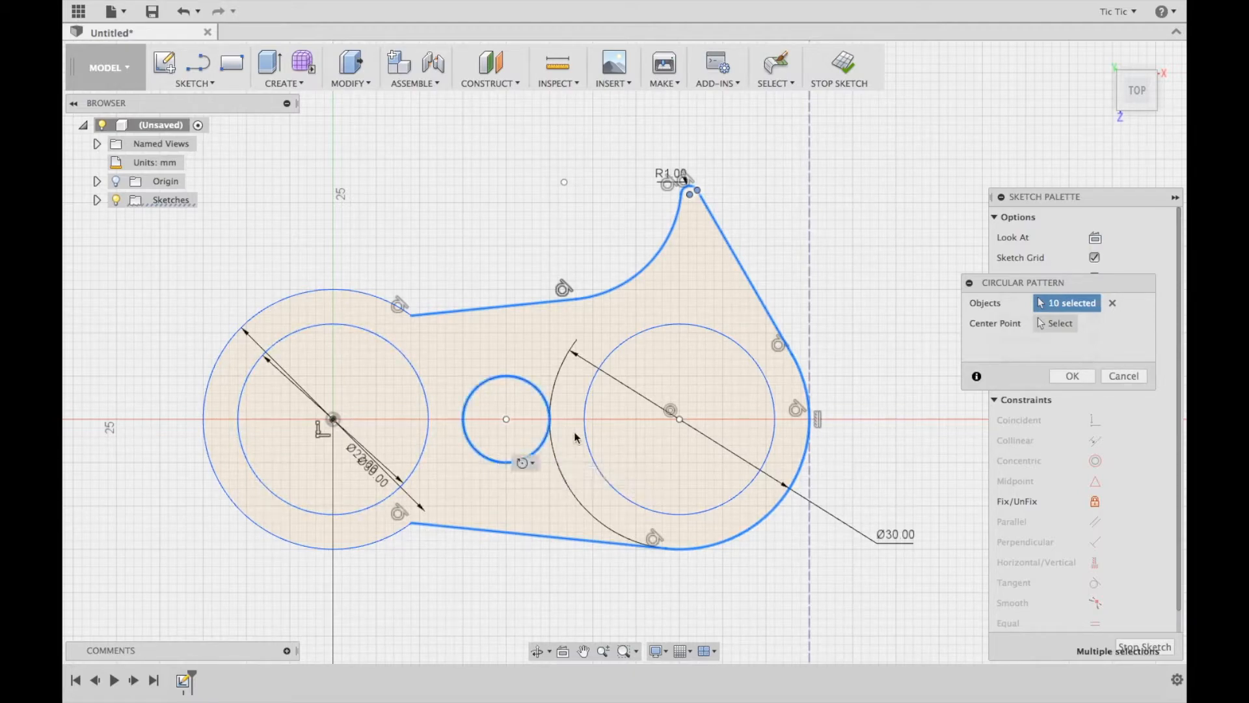
{"action": "left_click", "coordinate": [586, 433]}
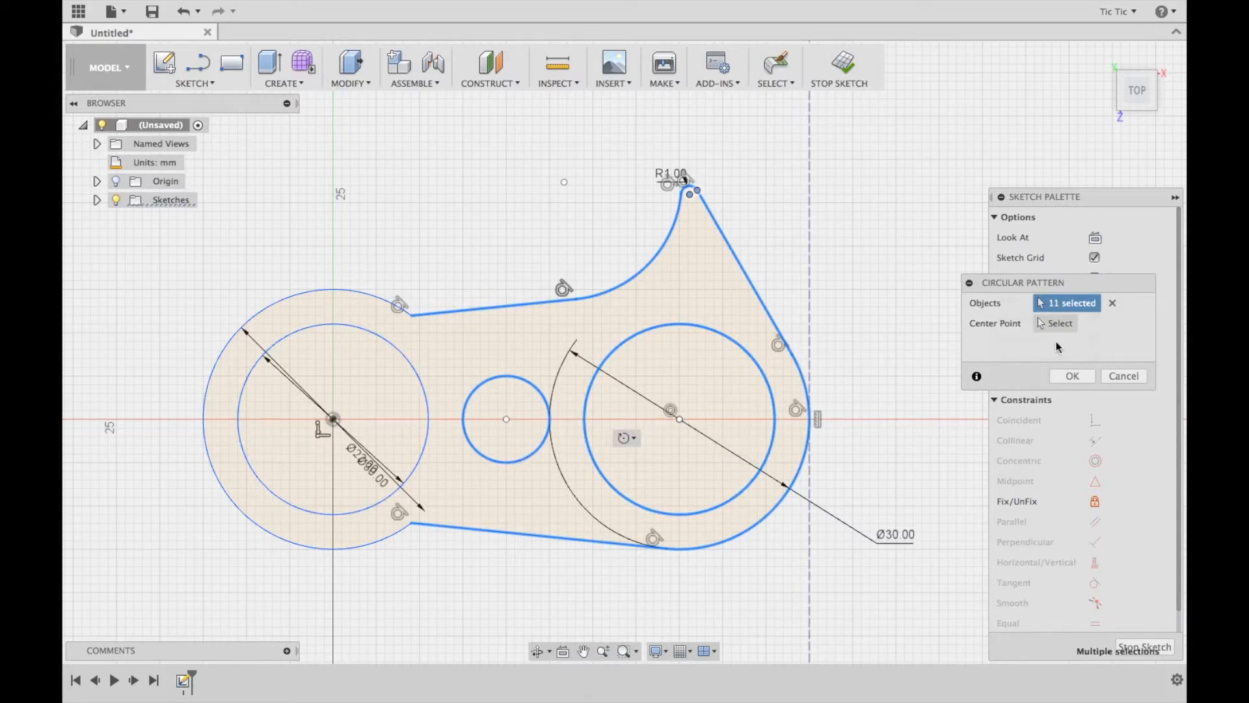
Pattern the selected arm geometry in a full circle around the central bearing hole's centre with a quantity of 3
{"action": "left_click", "coordinate": [1055, 323]}
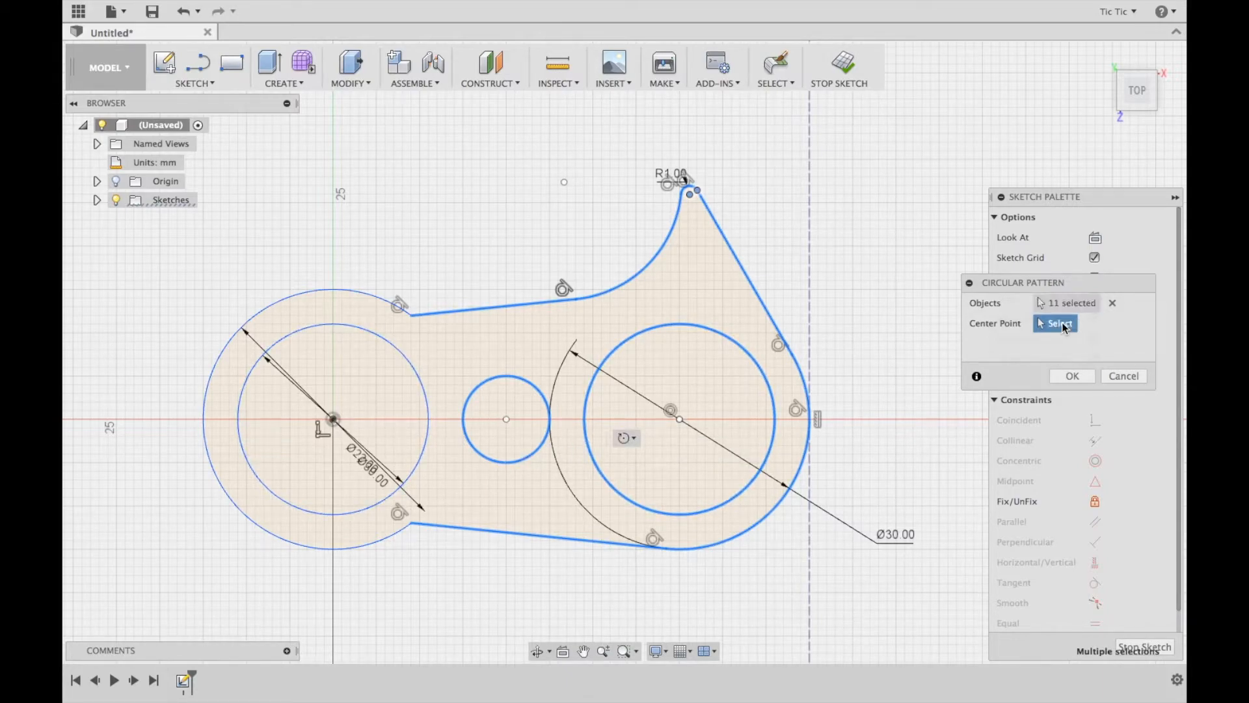
{"action": "left_click", "coordinate": [334, 419]}
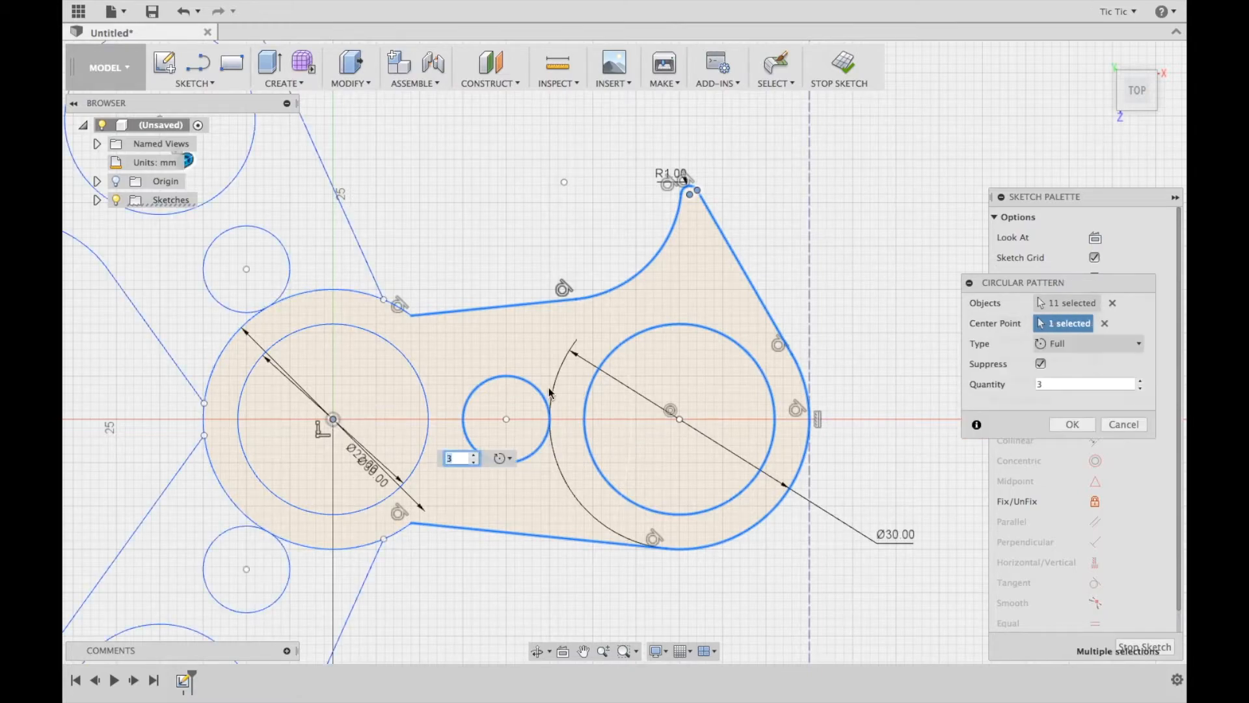
{"action": "scroll", "coordinate": [550, 393], "scroll_direction": "down", "scroll_amount": 4}
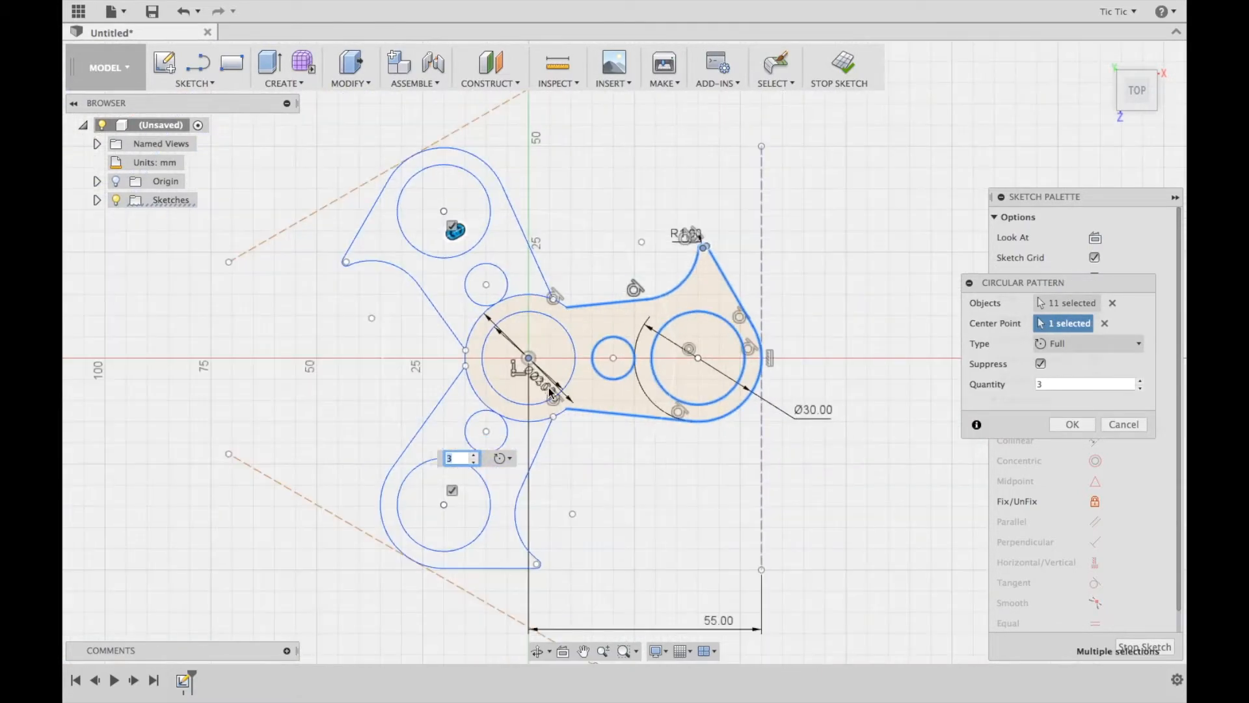
{"action": "left_click", "coordinate": [1141, 380]}
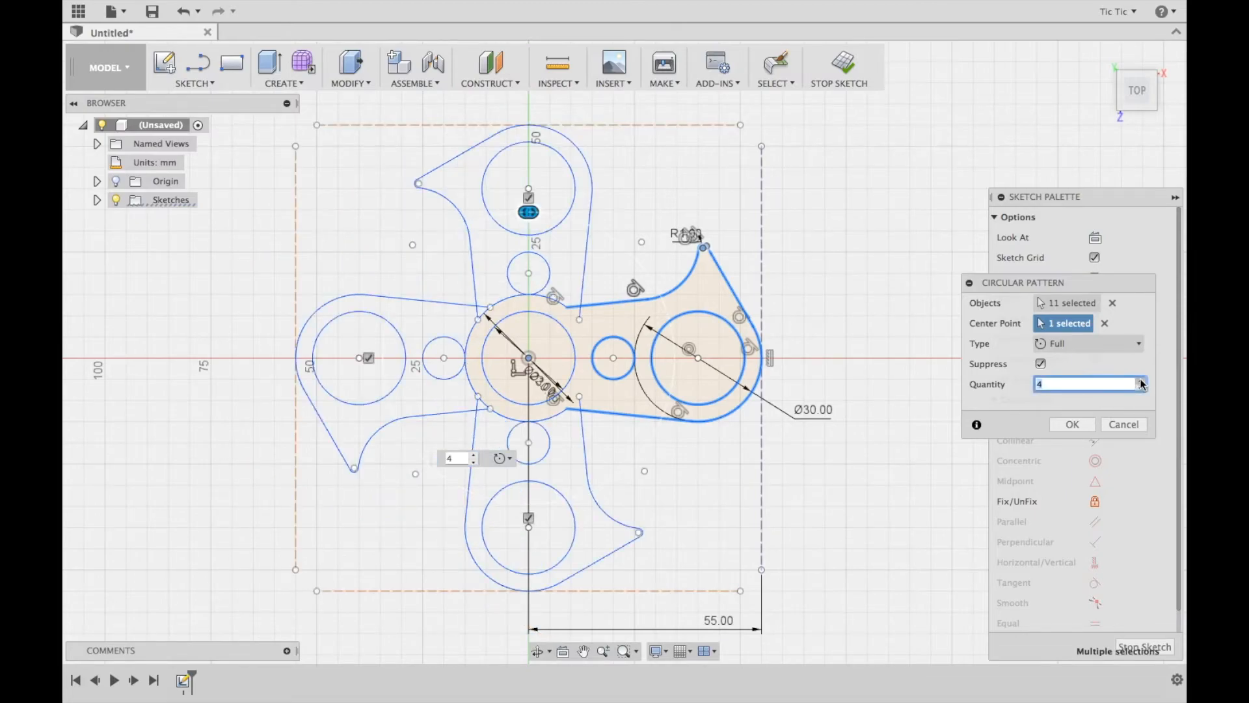
{"action": "left_click", "coordinate": [1141, 381]}
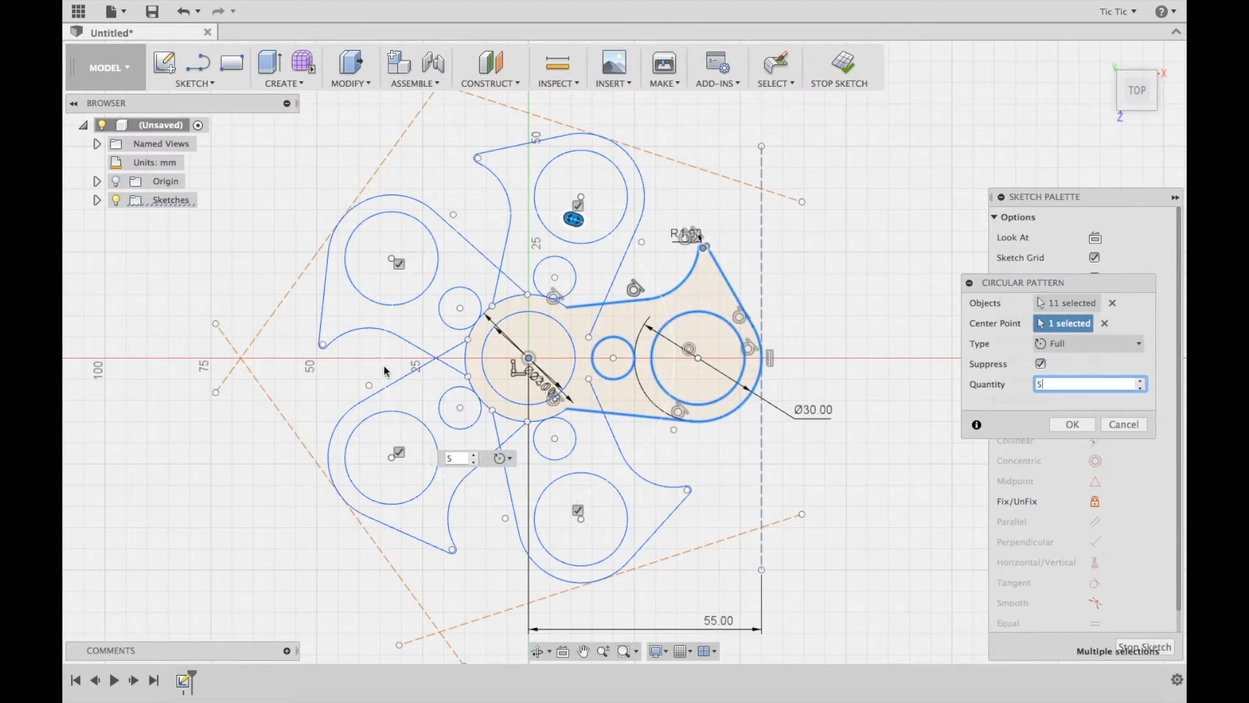
{"action": "left_click", "coordinate": [1141, 388]}
{"action": "left_click", "coordinate": [1141, 388]}
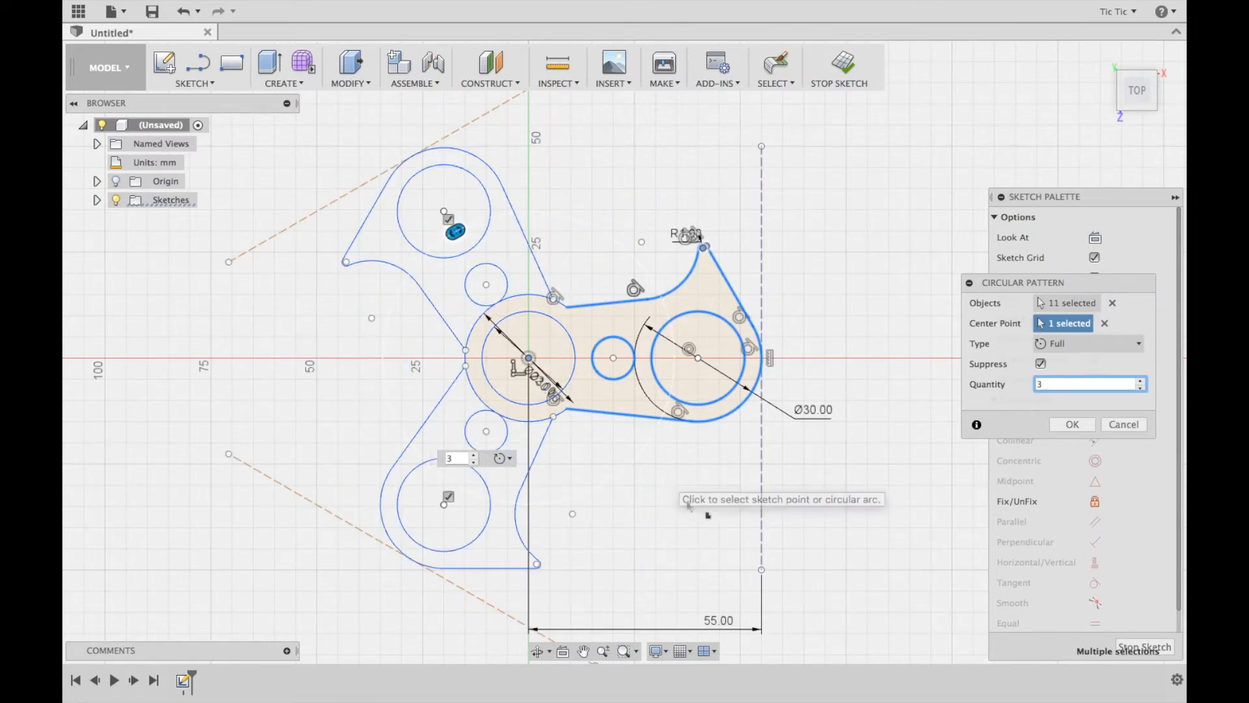
{"action": "left_click", "coordinate": [1073, 425]}
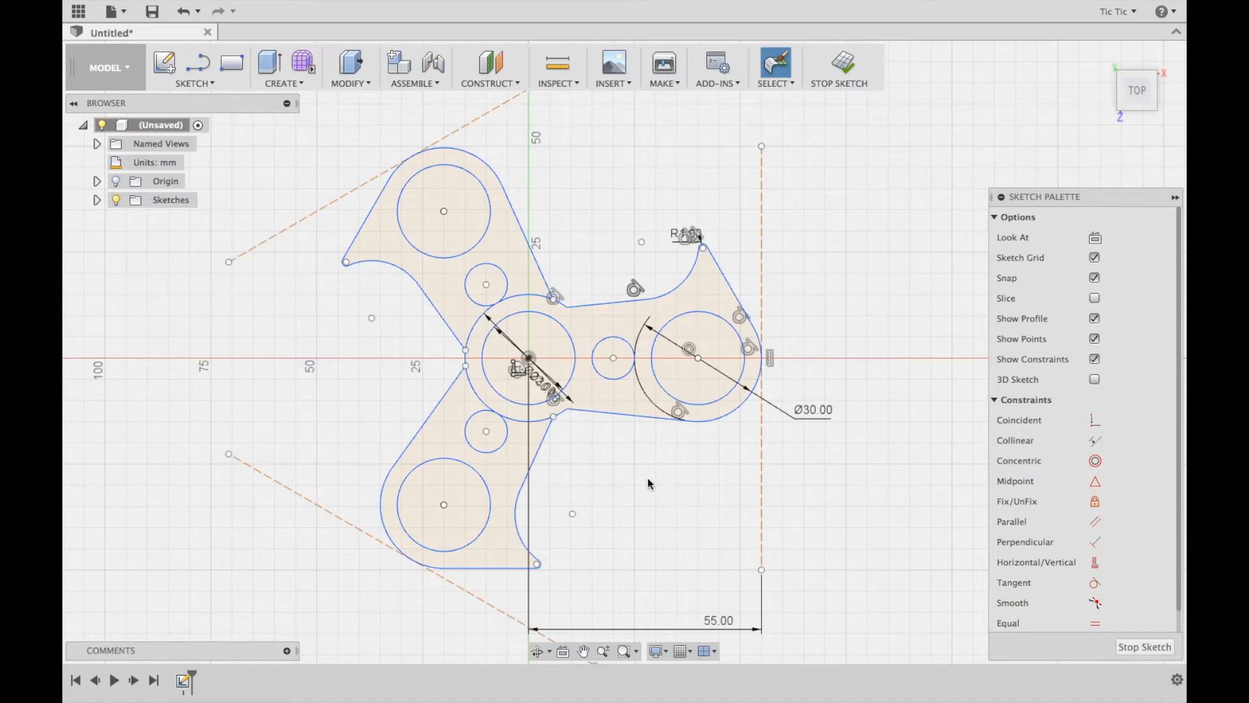
Trim the central ring's arcs where they cross the two patterned arms, and finish the sketch
{"action": "left_click", "coordinate": [528, 297]}
{"action": "left_click", "coordinate": [474, 334]}
{"action": "left_click", "coordinate": [475, 395]}
{"action": "left_click", "coordinate": [518, 424]}
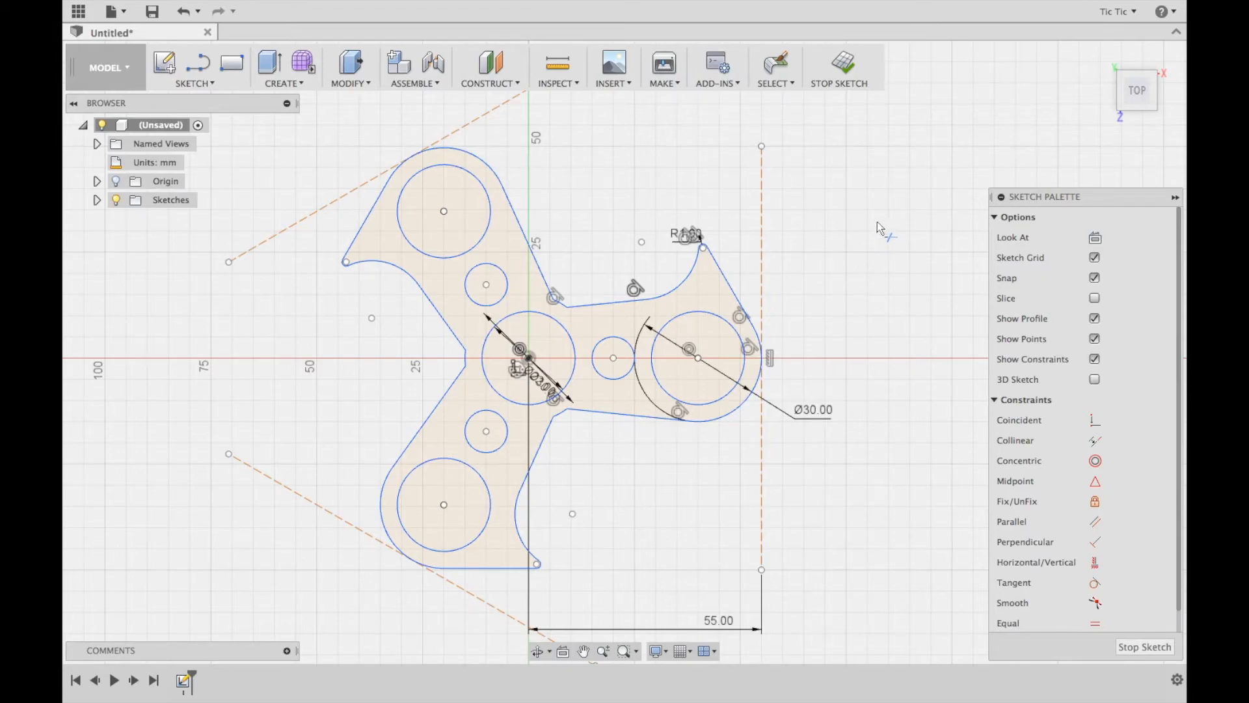
{"action": "left_click", "coordinate": [845, 65]}
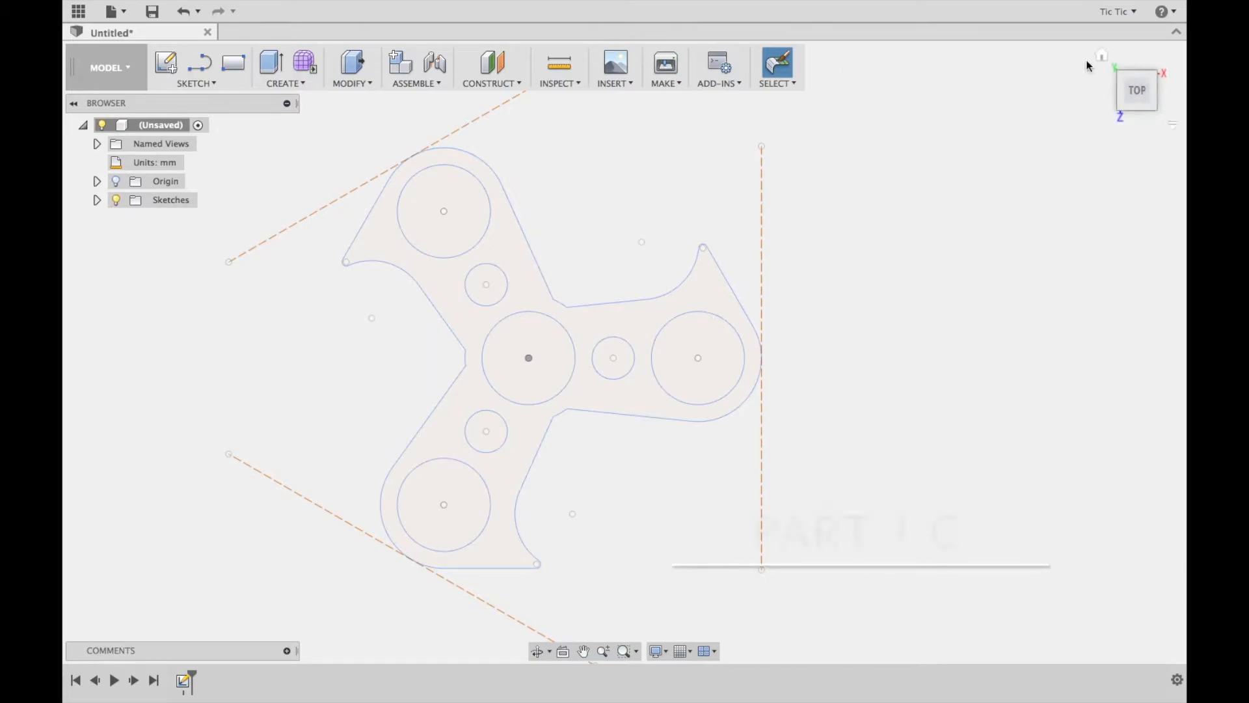
Extrude the three-armed spinner profile 7 mm as a new body, leaving the bearing holes and small holes open
{"action": "left_click", "coordinate": [1103, 61]}
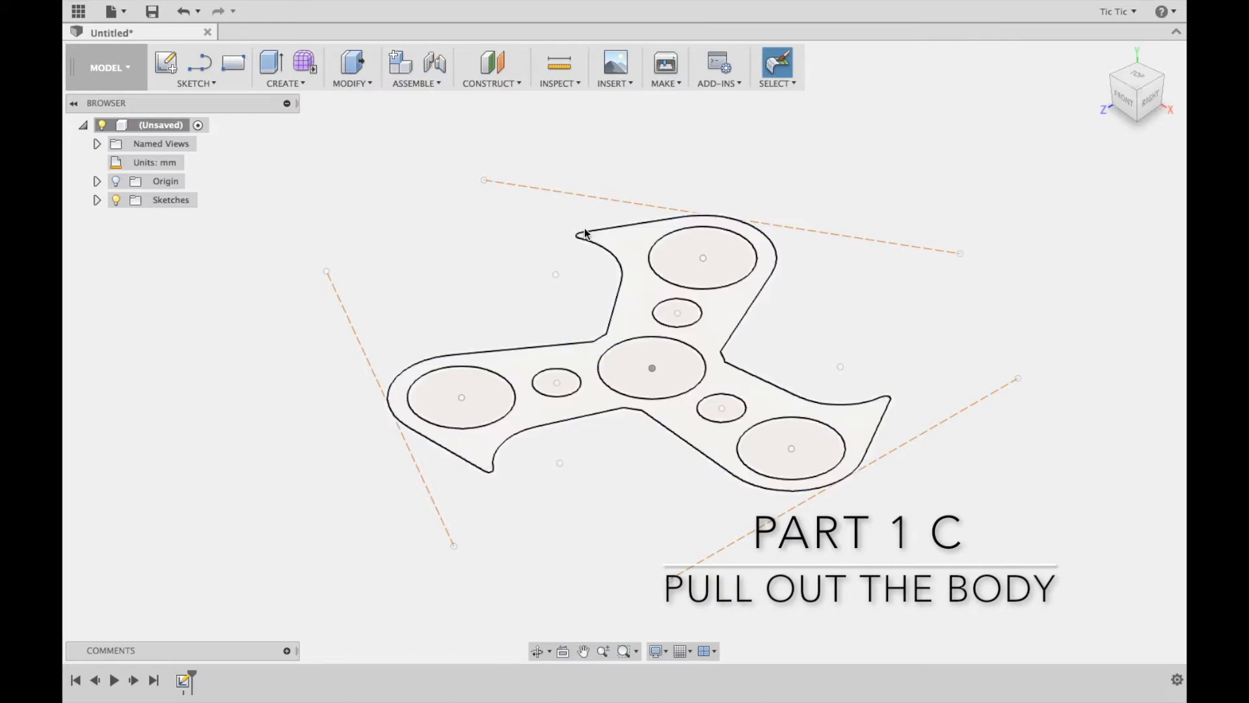
{"action": "left_click", "coordinate": [352, 65]}
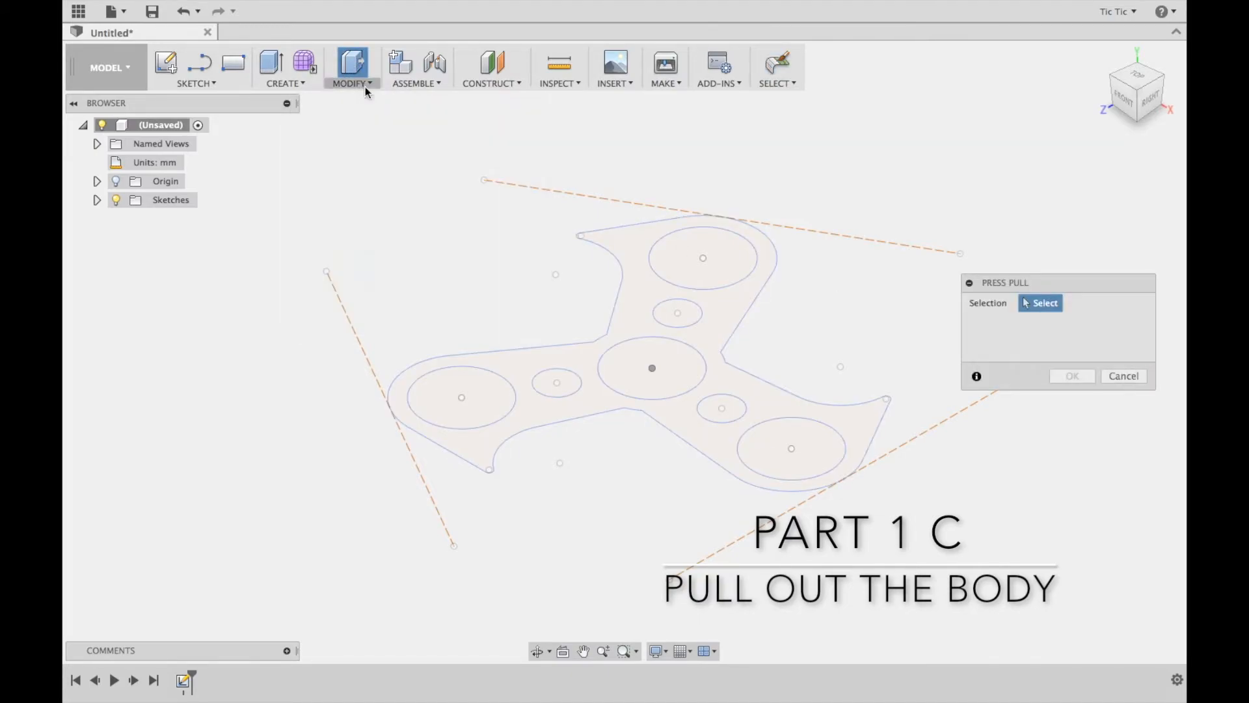
{"action": "left_click", "coordinate": [535, 354]}
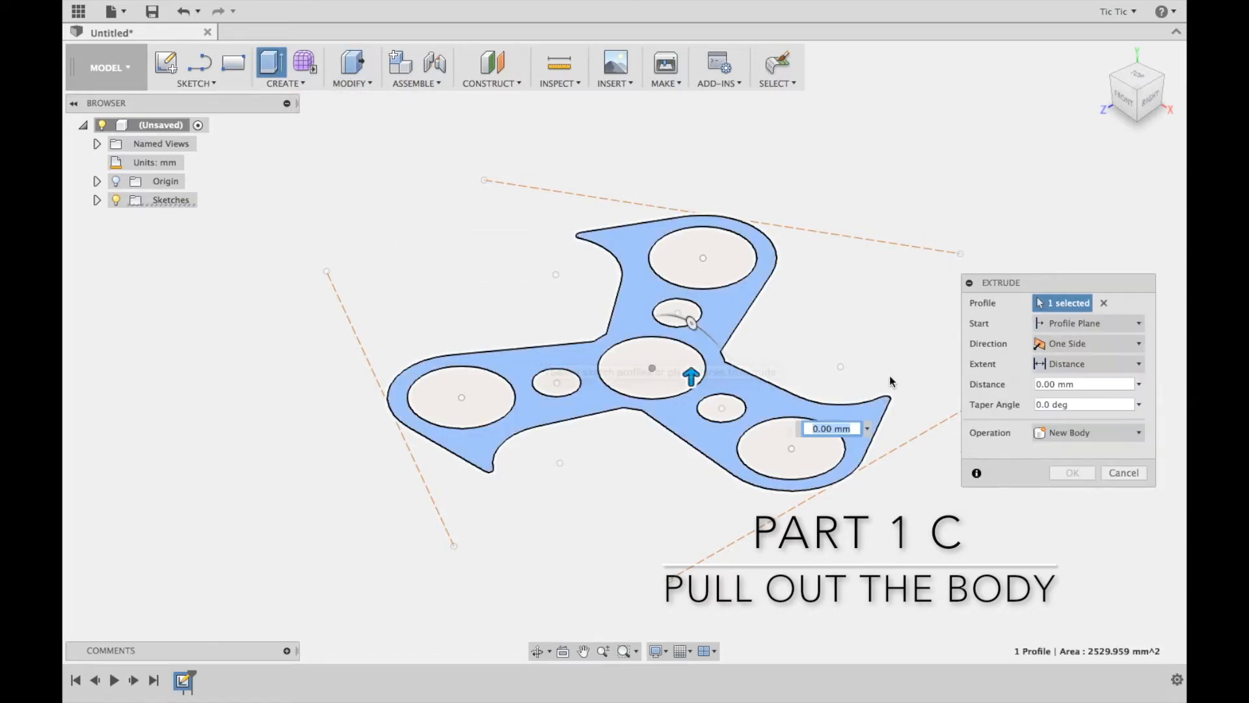
{"action": "left_click", "coordinate": [1085, 384]}
{"action": "type", "text": "7"}
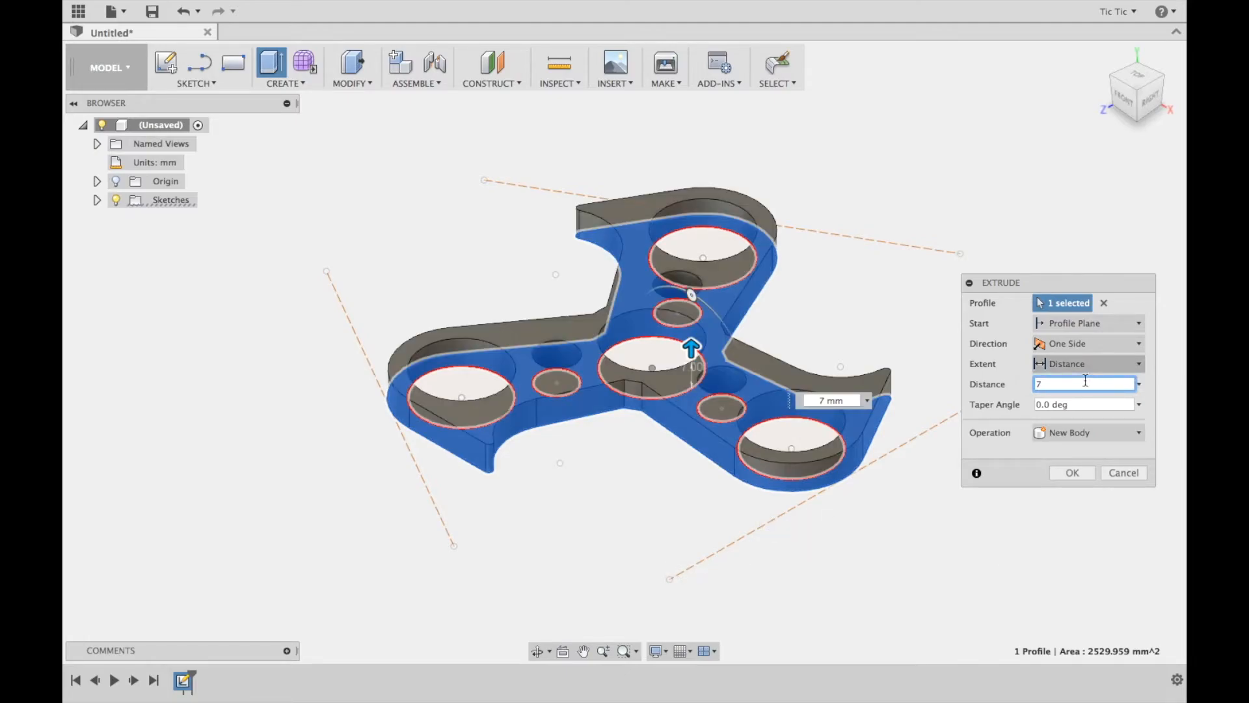
{"action": "left_click", "coordinate": [1076, 476]}
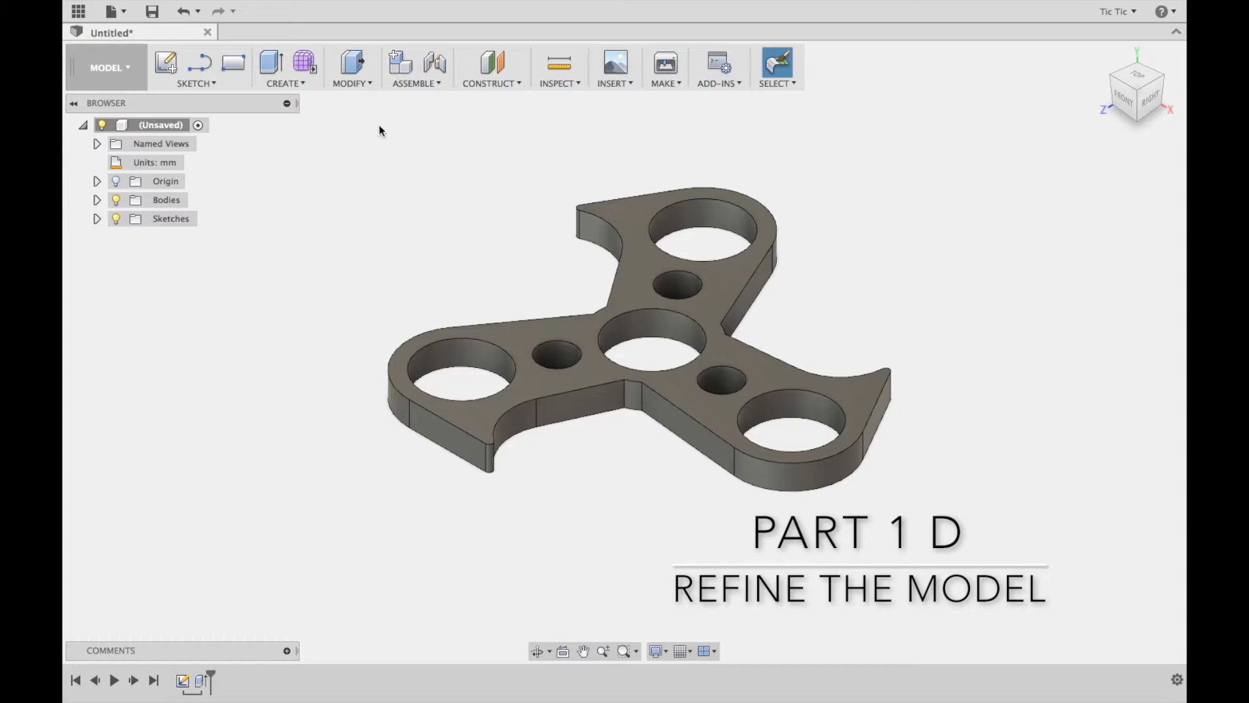
Fillet the complete outer edge of the spinner's upper face, including the short arcs between the arms, with a 3 mm constant radius
{"action": "left_click", "coordinate": [362, 84]}
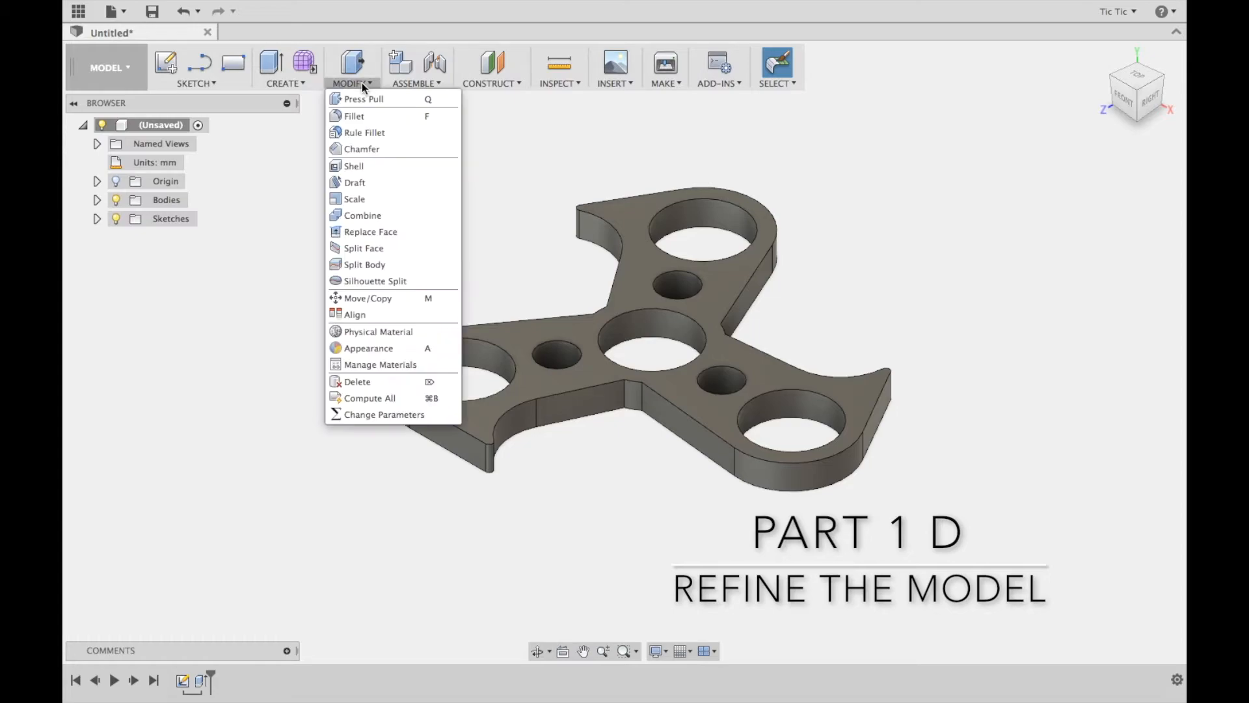
{"action": "left_click", "coordinate": [343, 116]}
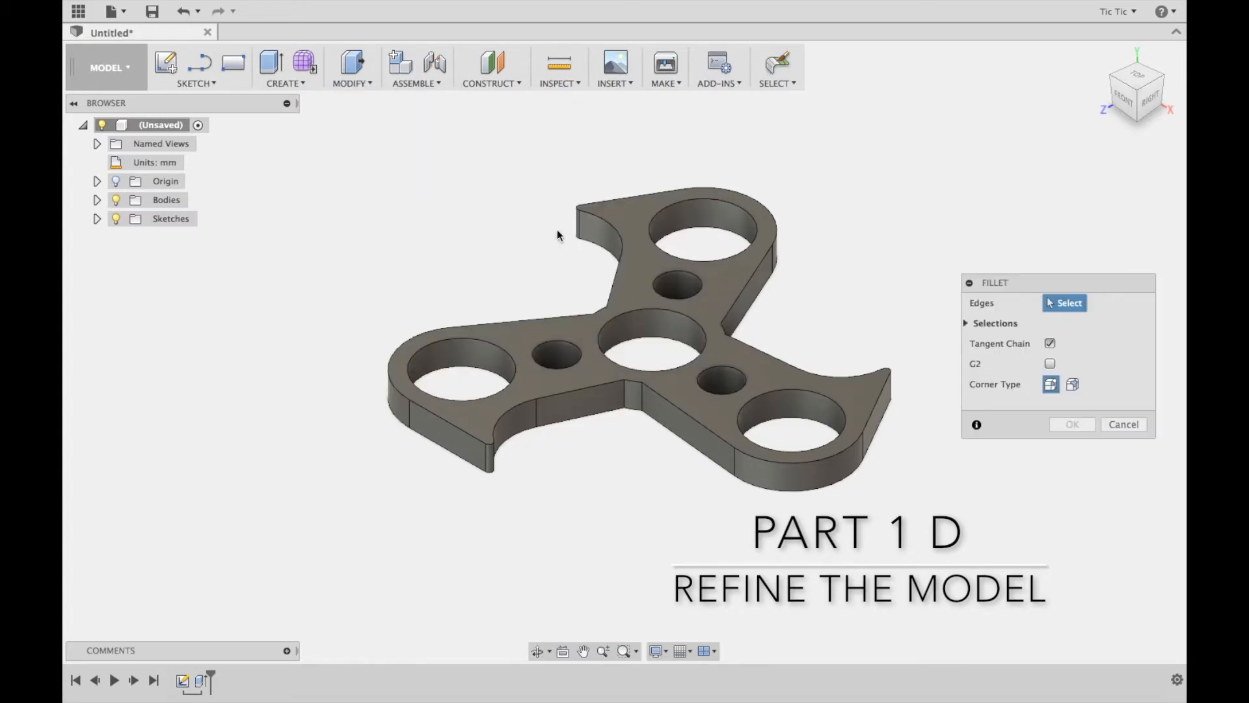
{"action": "left_click", "coordinate": [597, 216]}
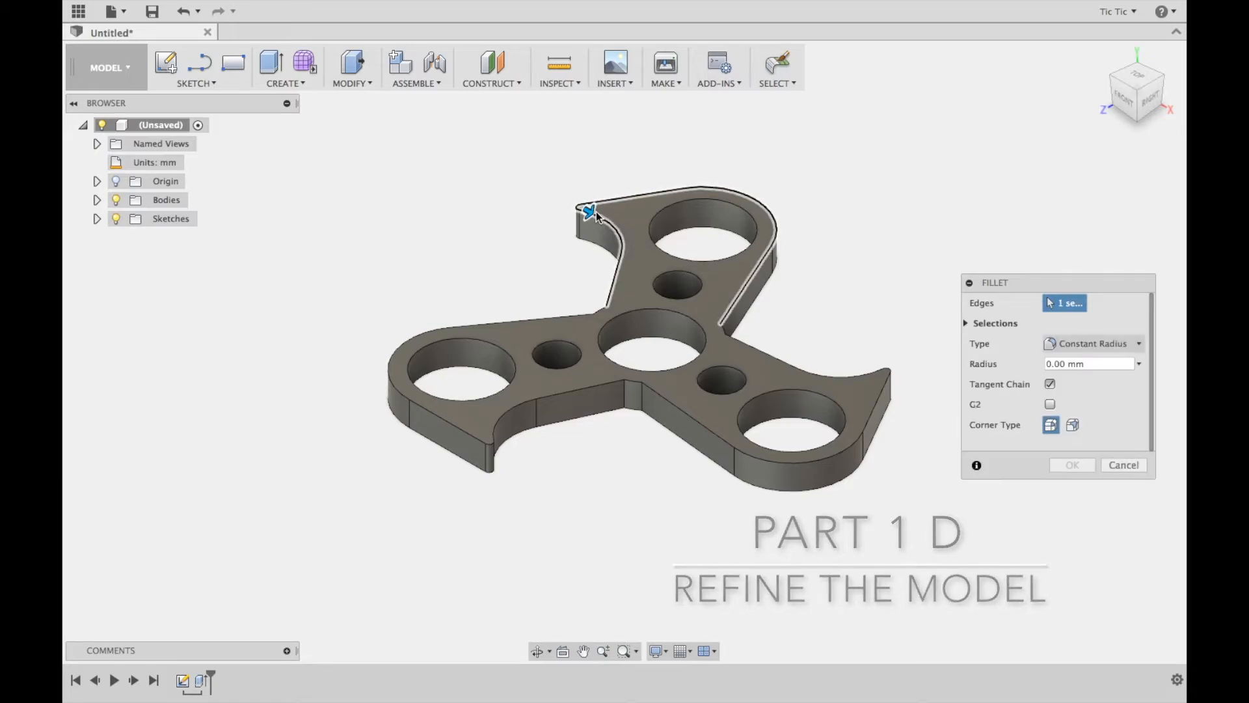
{"action": "left_click", "coordinate": [600, 313]}
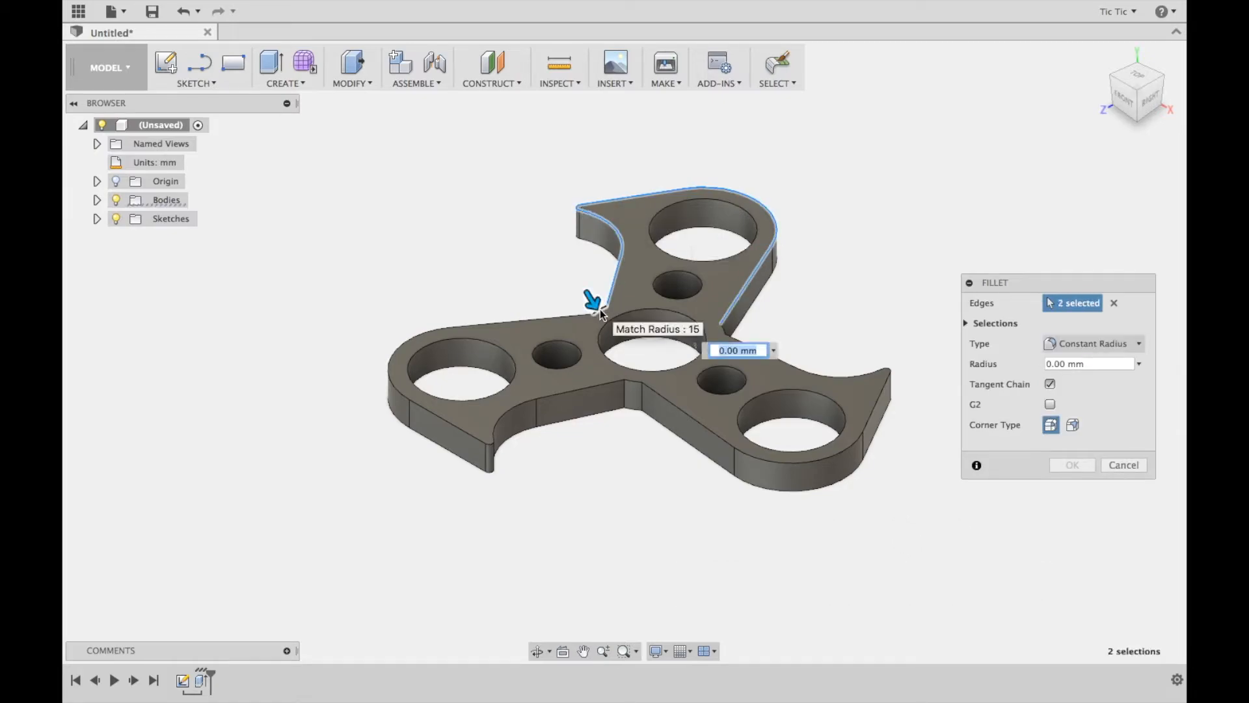
{"action": "left_click", "coordinate": [555, 315]}
{"action": "left_click", "coordinate": [550, 333]}
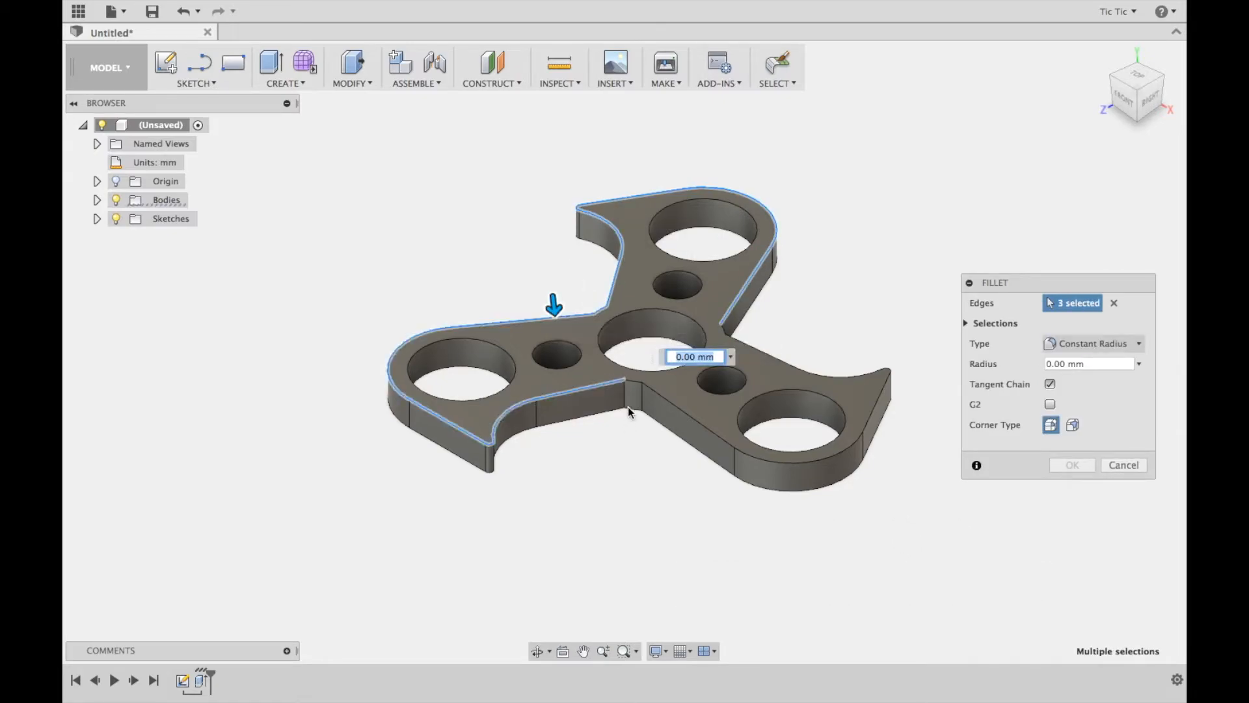
{"action": "left_click", "coordinate": [711, 435]}
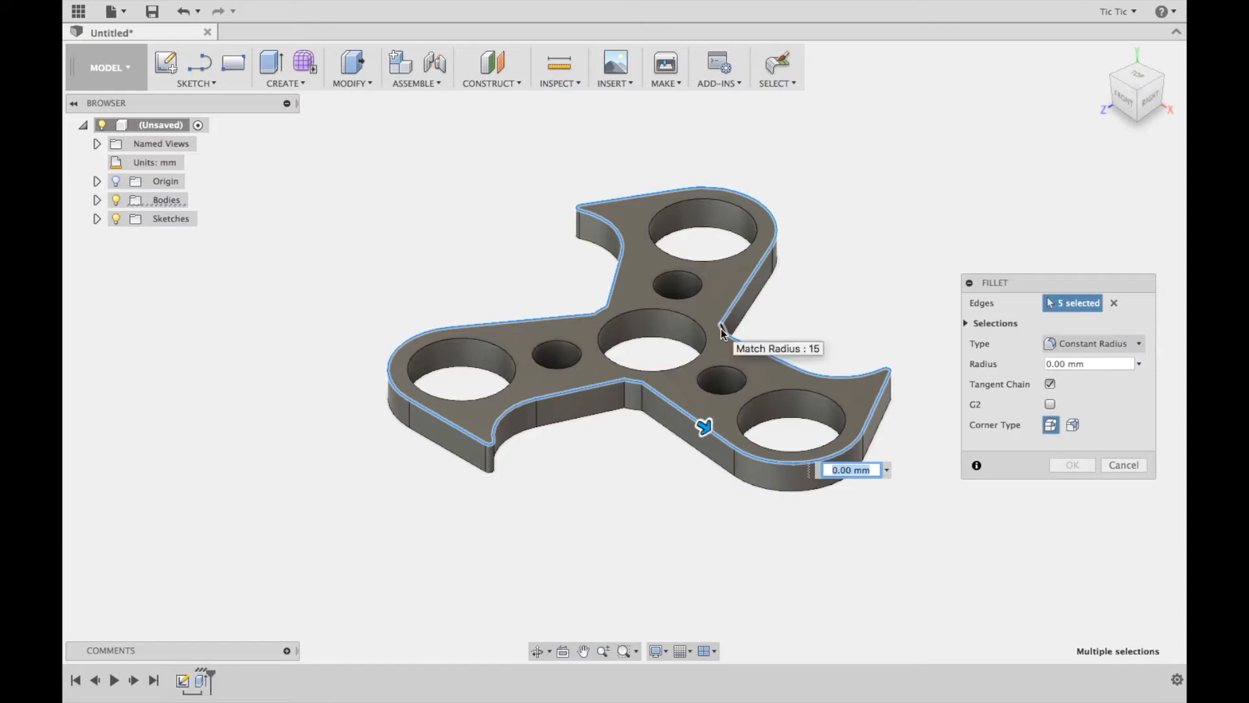
{"action": "left_click", "coordinate": [721, 329]}
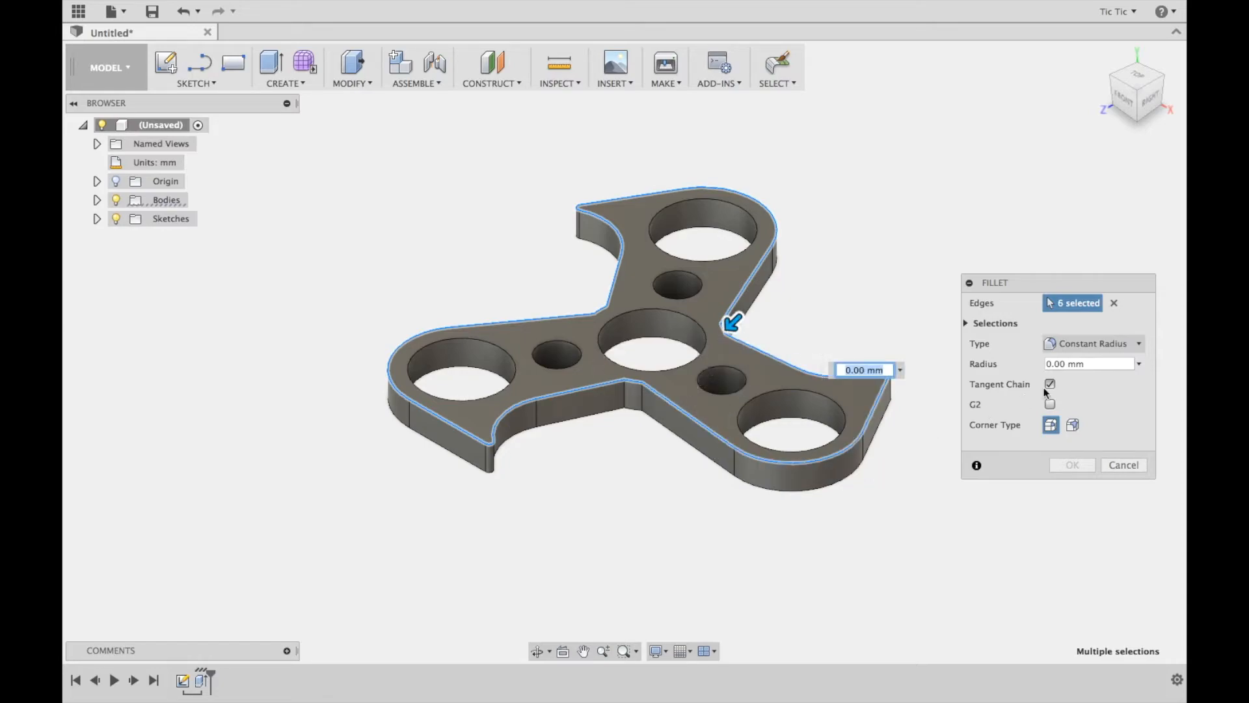
{"action": "left_click", "coordinate": [1097, 363]}
{"action": "type", "text": "3"}
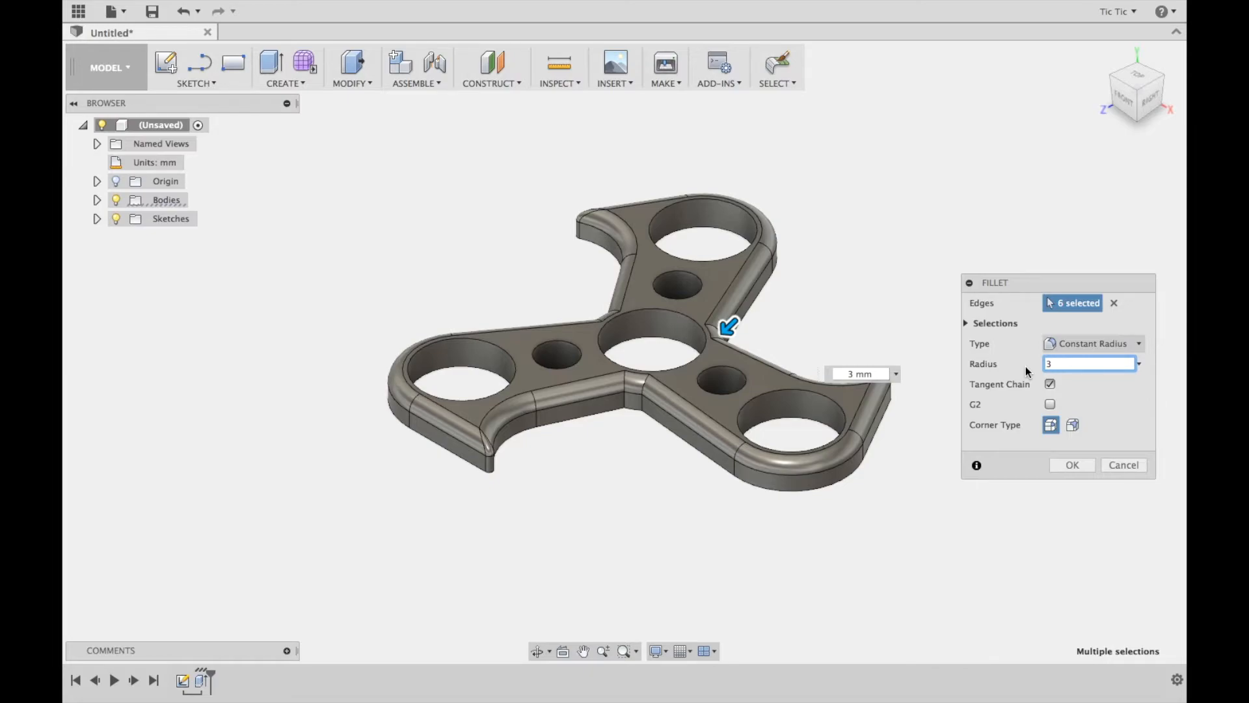
{"action": "left_click", "coordinate": [1072, 466]}
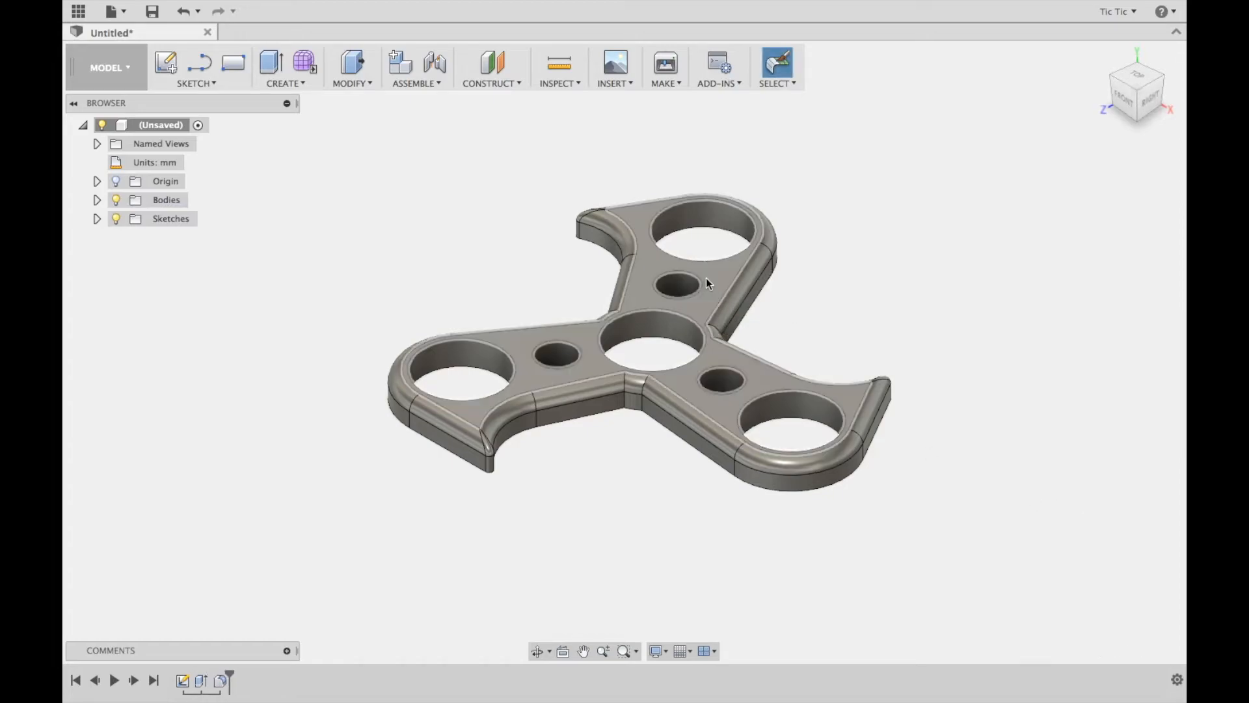
Fillet the upper edges of the three small holes in the arms with a 3 mm constant radius
{"action": "left_click", "coordinate": [366, 83]}
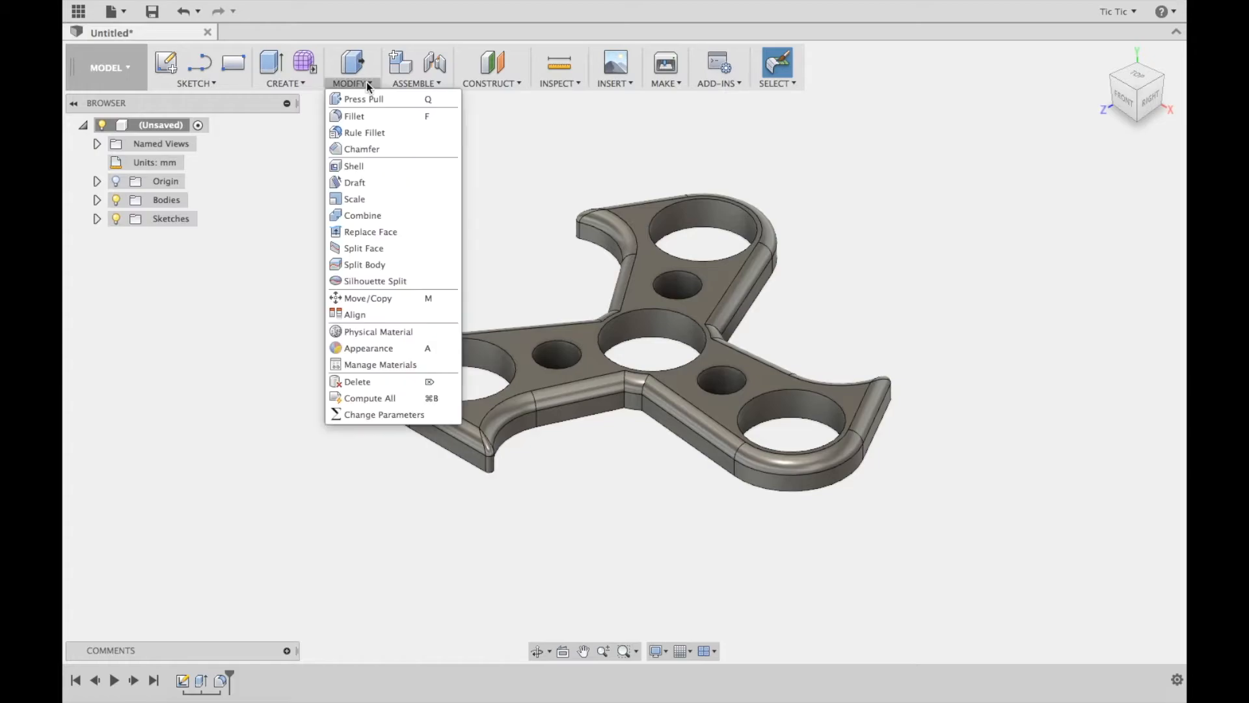
{"action": "left_click", "coordinate": [356, 117]}
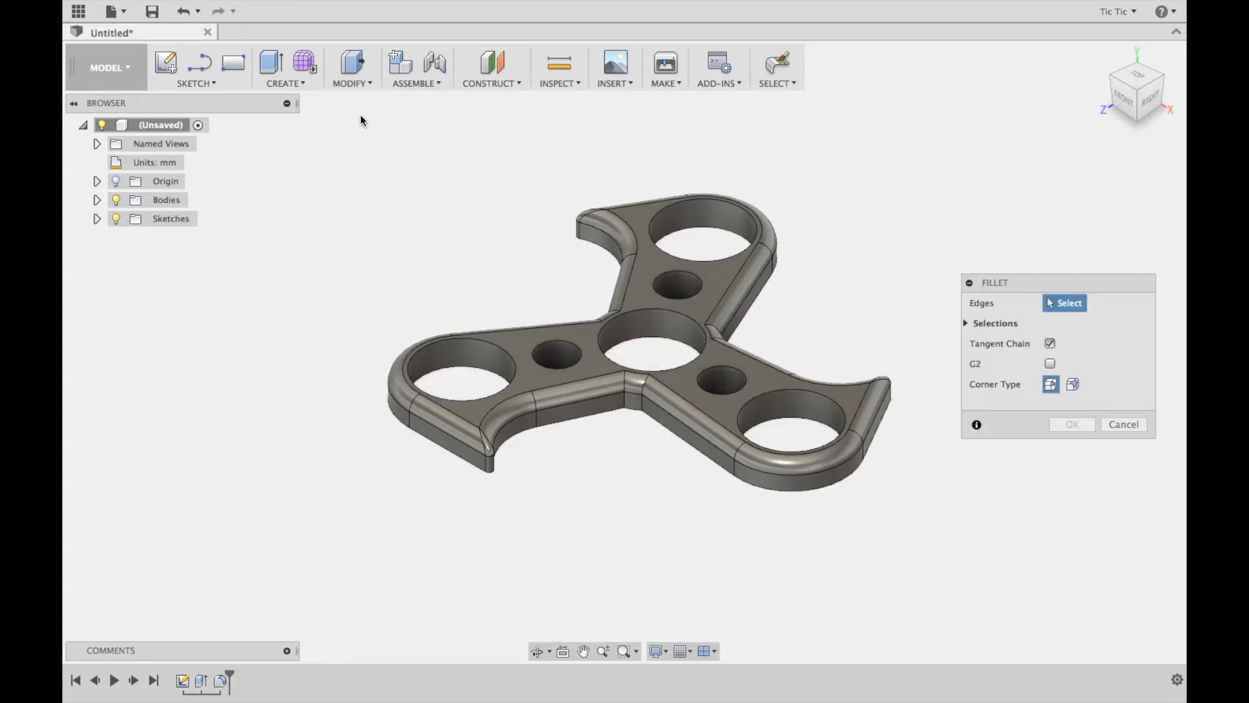
{"action": "left_click", "coordinate": [670, 270]}
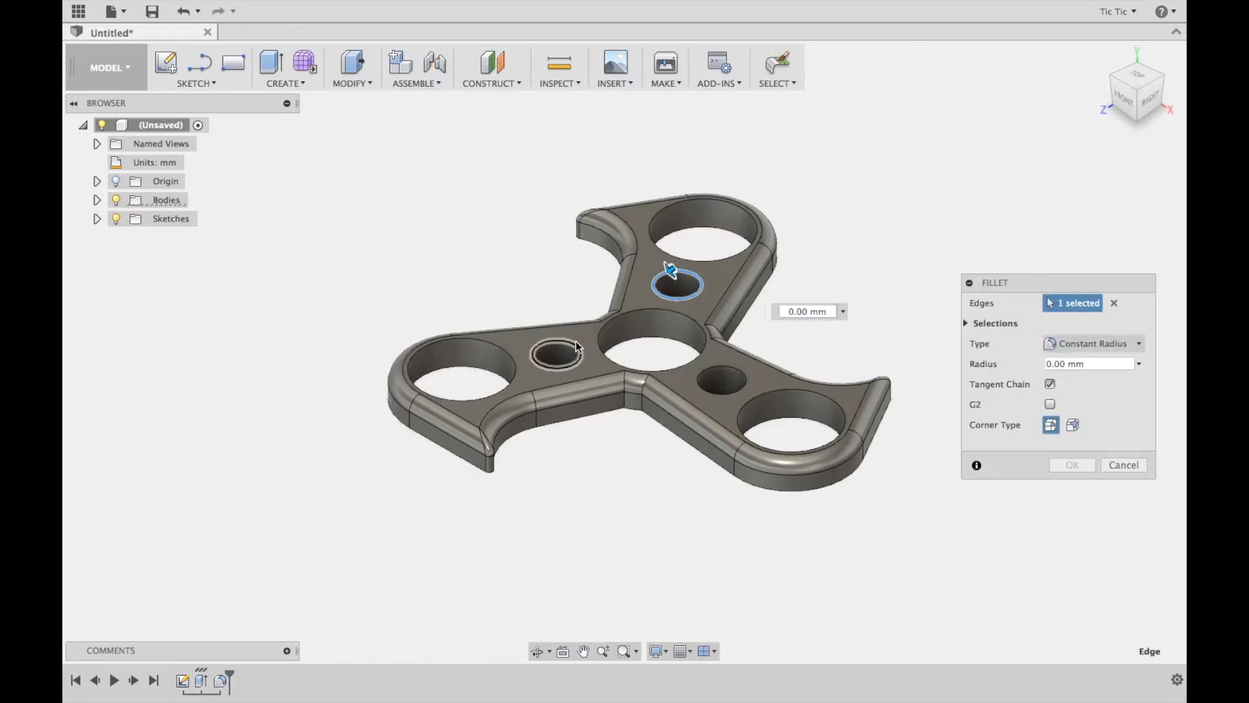
{"action": "left_click", "coordinate": [571, 345]}
{"action": "left_click", "coordinate": [709, 376]}
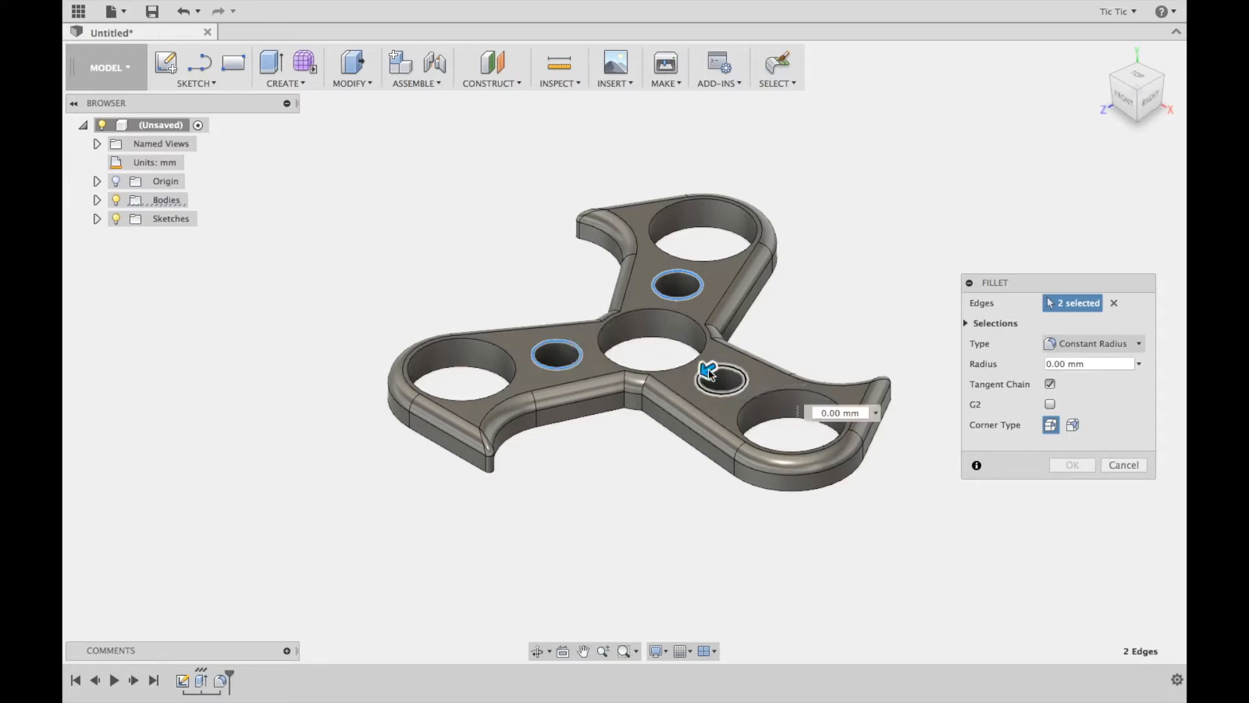
{"action": "left_click", "coordinate": [1116, 365]}
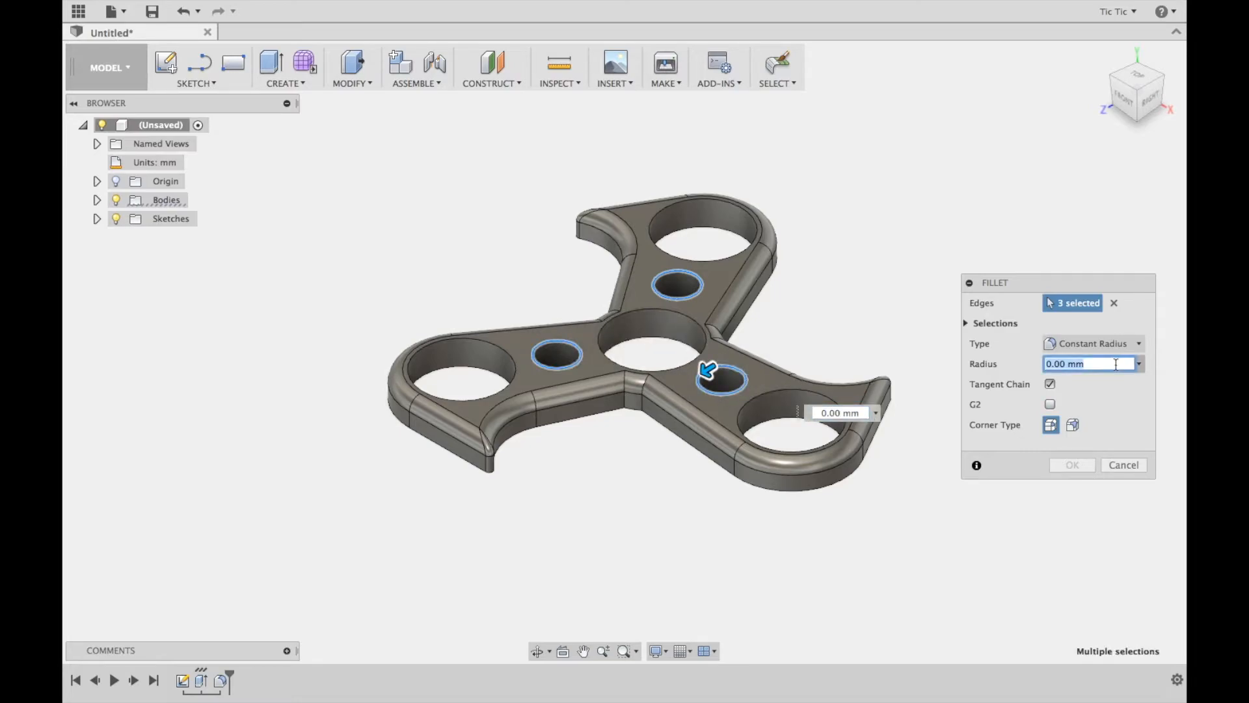
{"action": "type", "text": "3"}
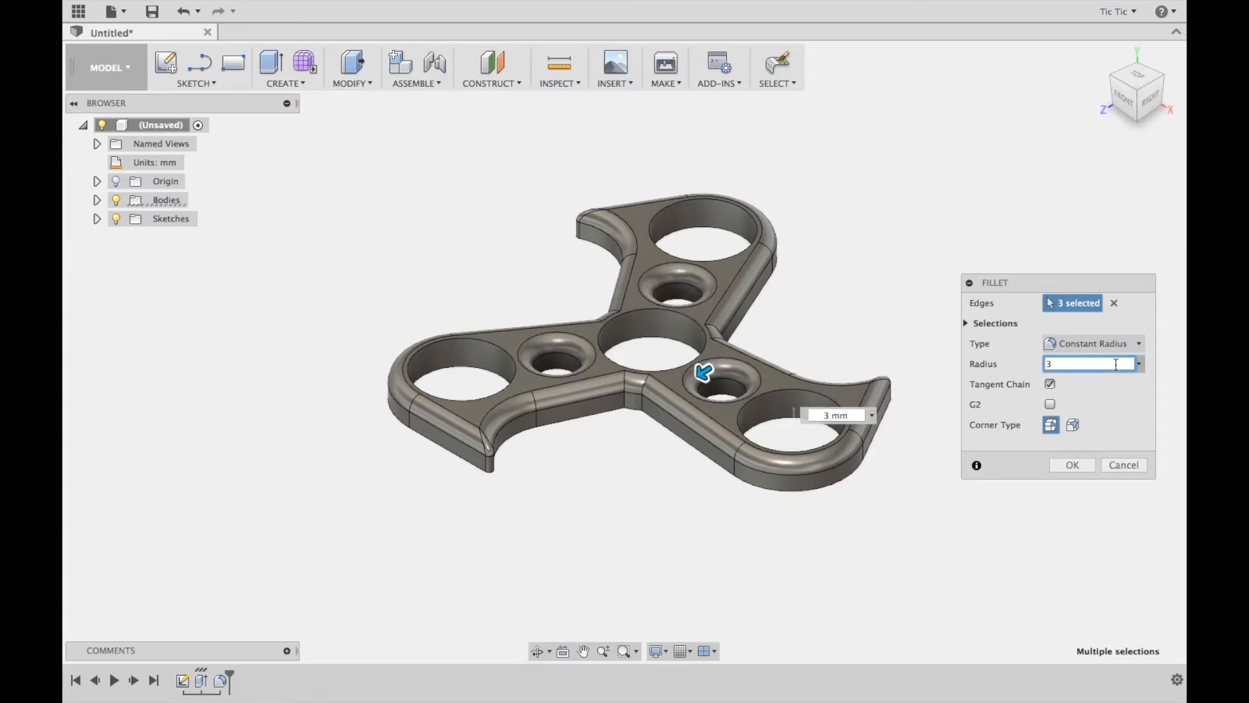
{"action": "left_click", "coordinate": [1067, 465]}
Fillet the underside's complete outer edge and the lower edges of its three small holes with a 3 mm constant radius
{"action": "left_click_drag", "start_coordinate": [1140, 107], "coordinate": [1101, 10]}
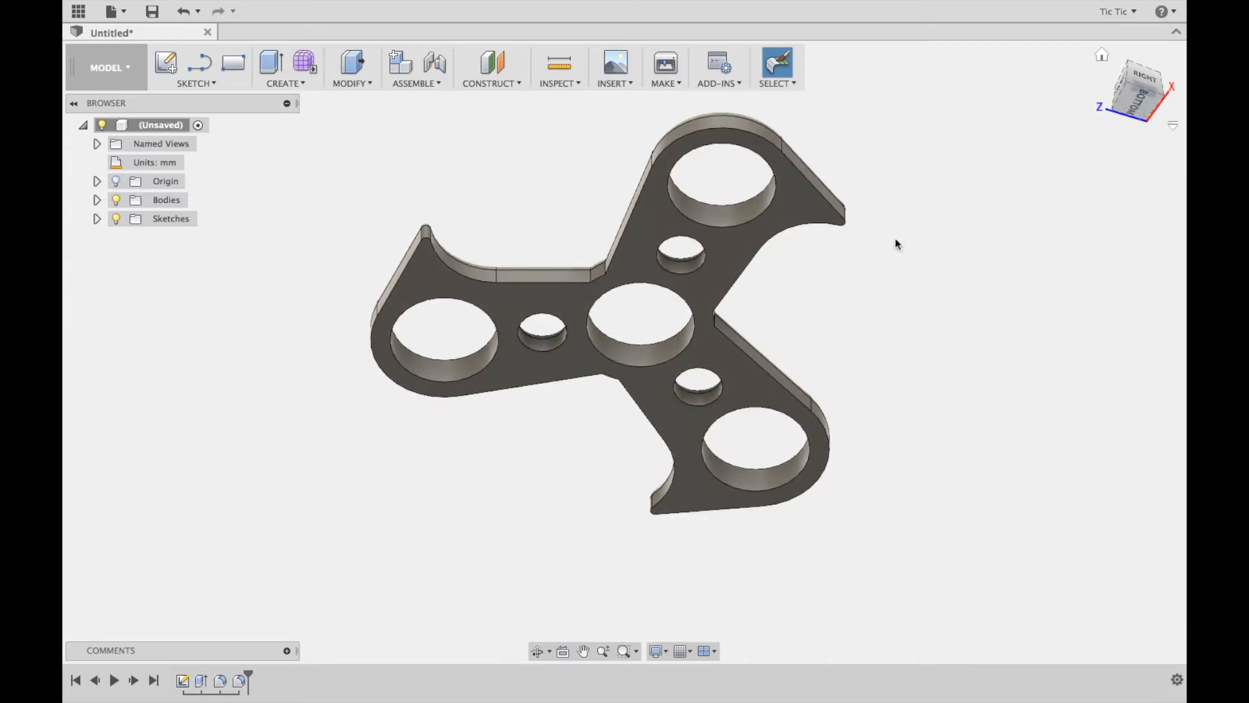
{"action": "left_click", "coordinate": [365, 83]}
{"action": "left_click", "coordinate": [349, 118]}
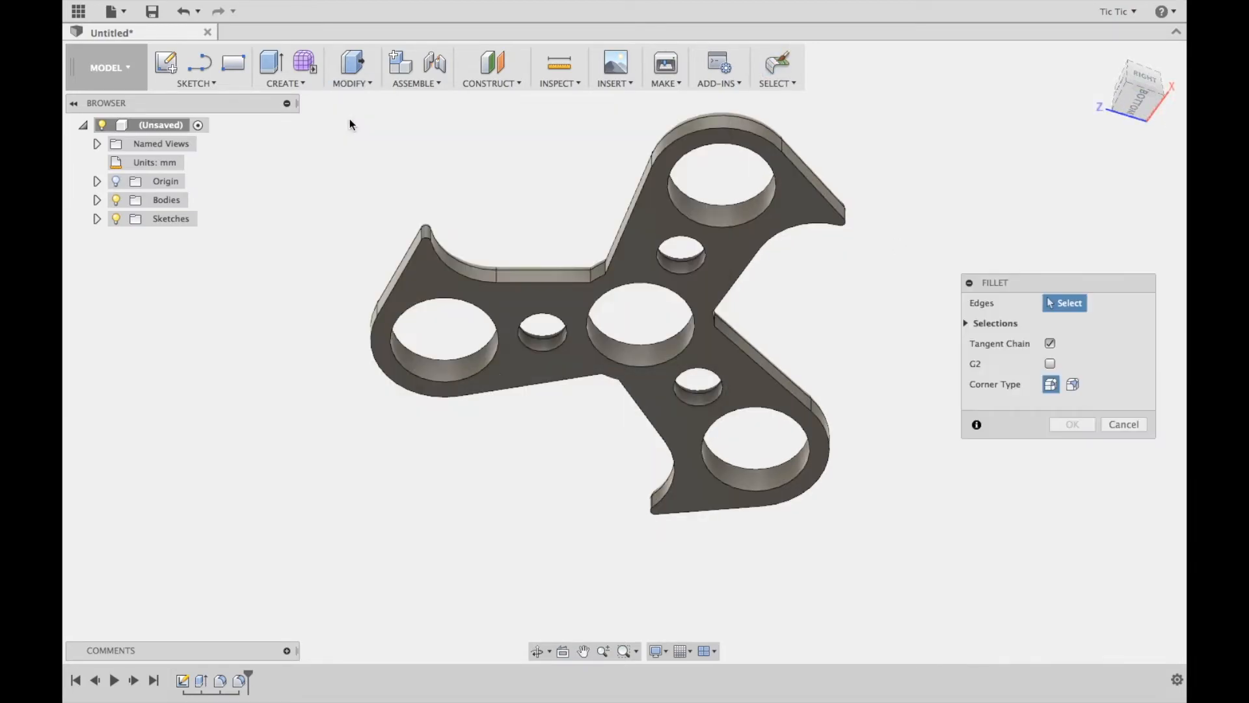
{"action": "left_click", "coordinate": [401, 273]}
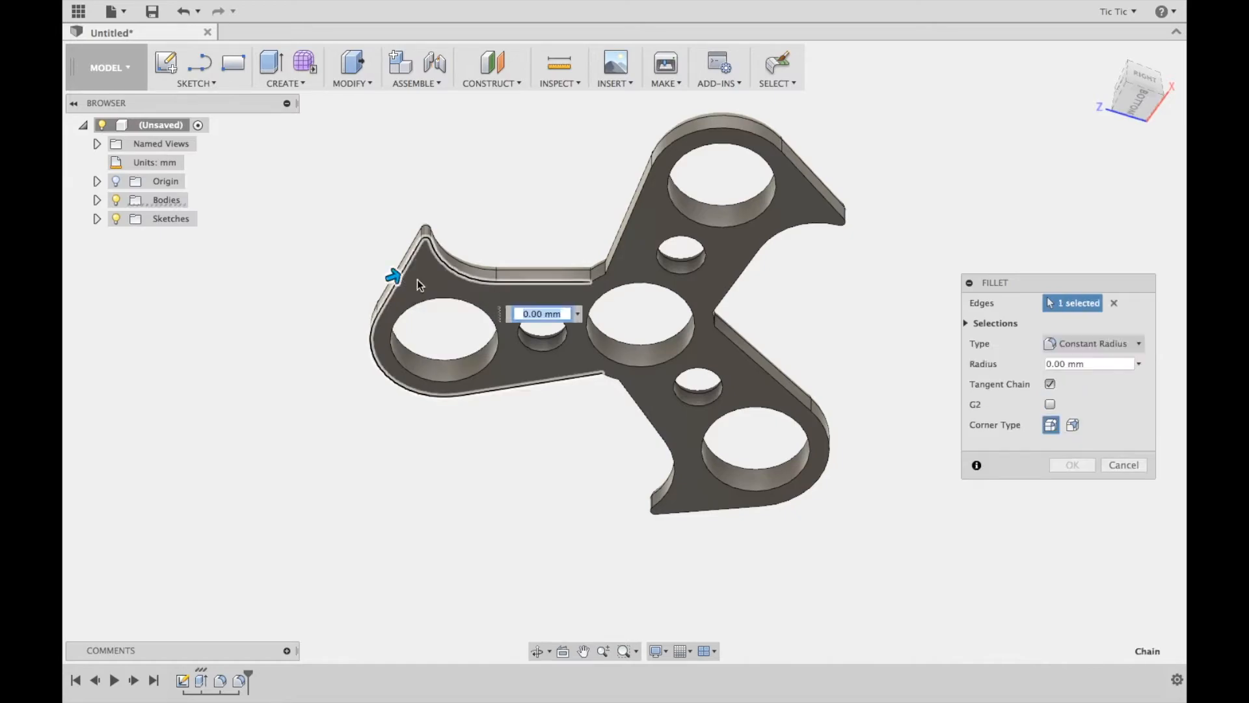
{"action": "left_click", "coordinate": [591, 279]}
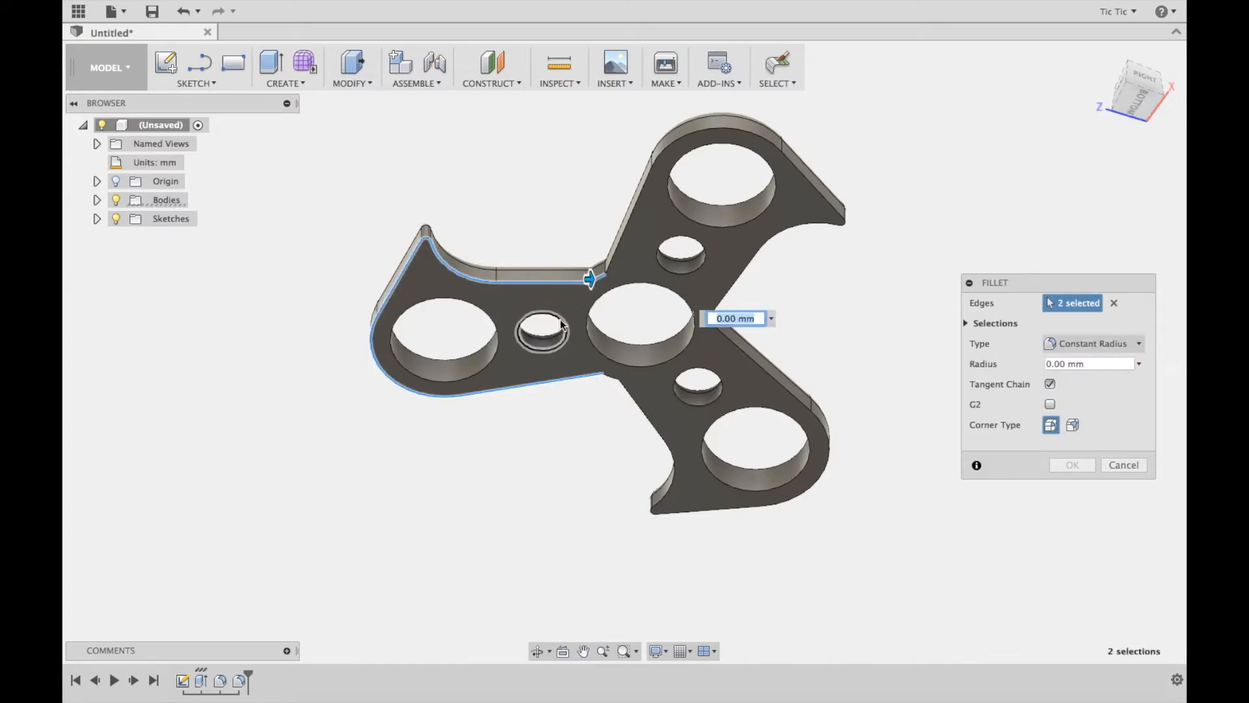
{"action": "left_click", "coordinate": [561, 324]}
{"action": "left_click", "coordinate": [624, 392]}
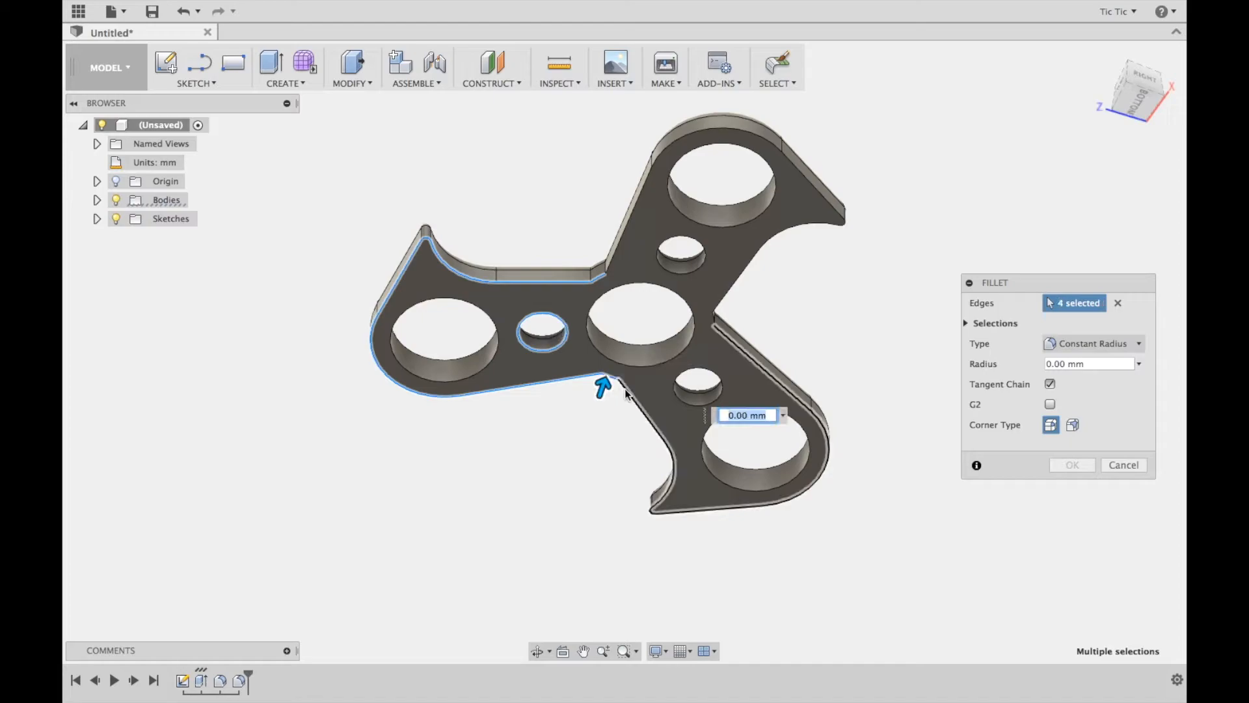
{"action": "left_click", "coordinate": [630, 396]}
{"action": "left_click", "coordinate": [692, 404]}
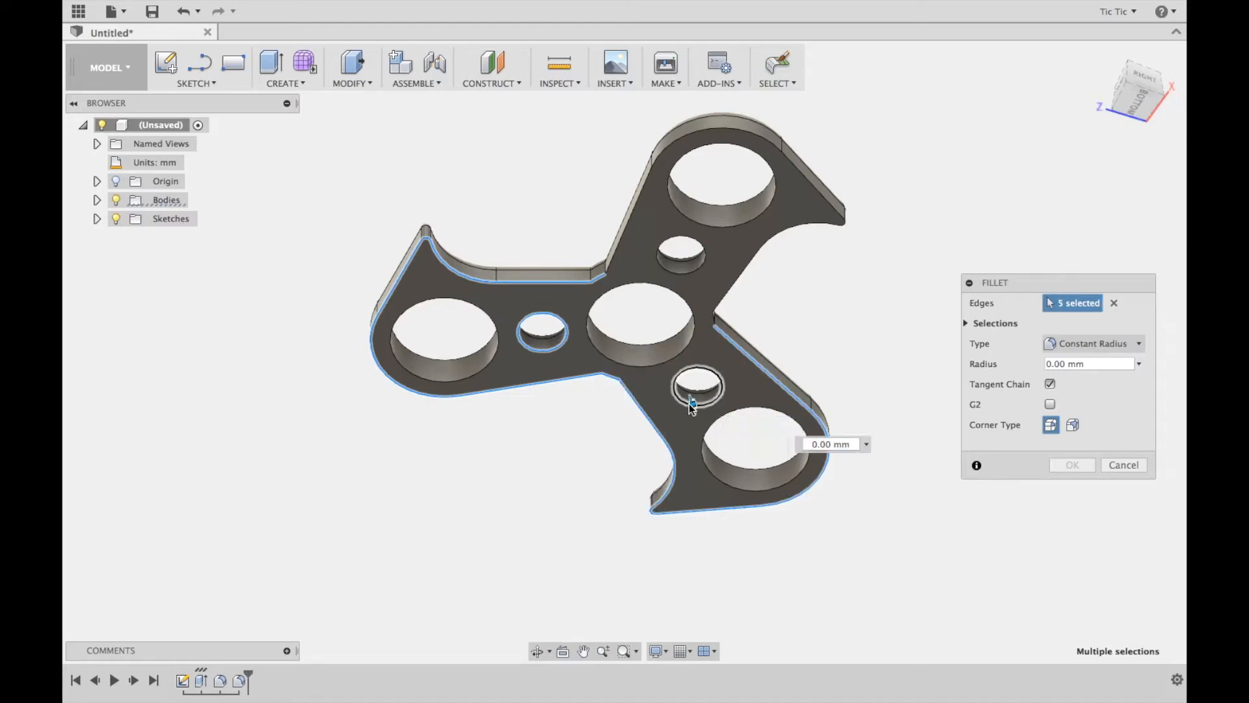
{"action": "left_click", "coordinate": [730, 294]}
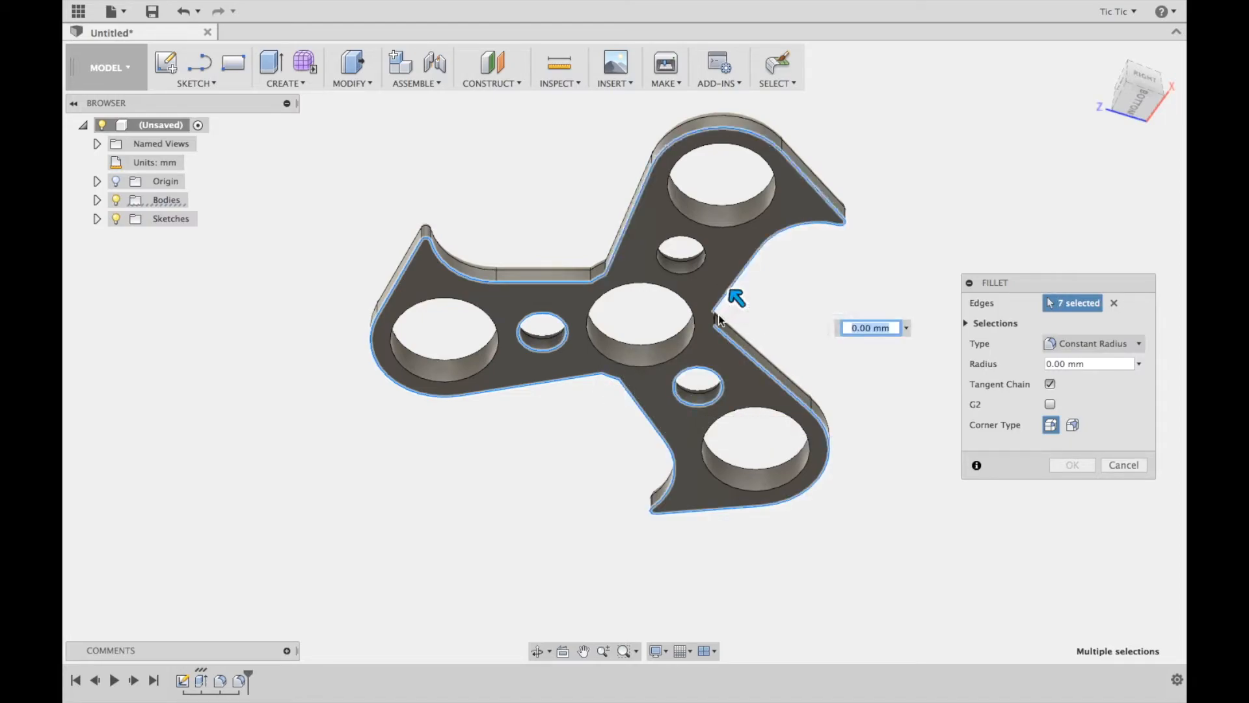
{"action": "left_click", "coordinate": [714, 318]}
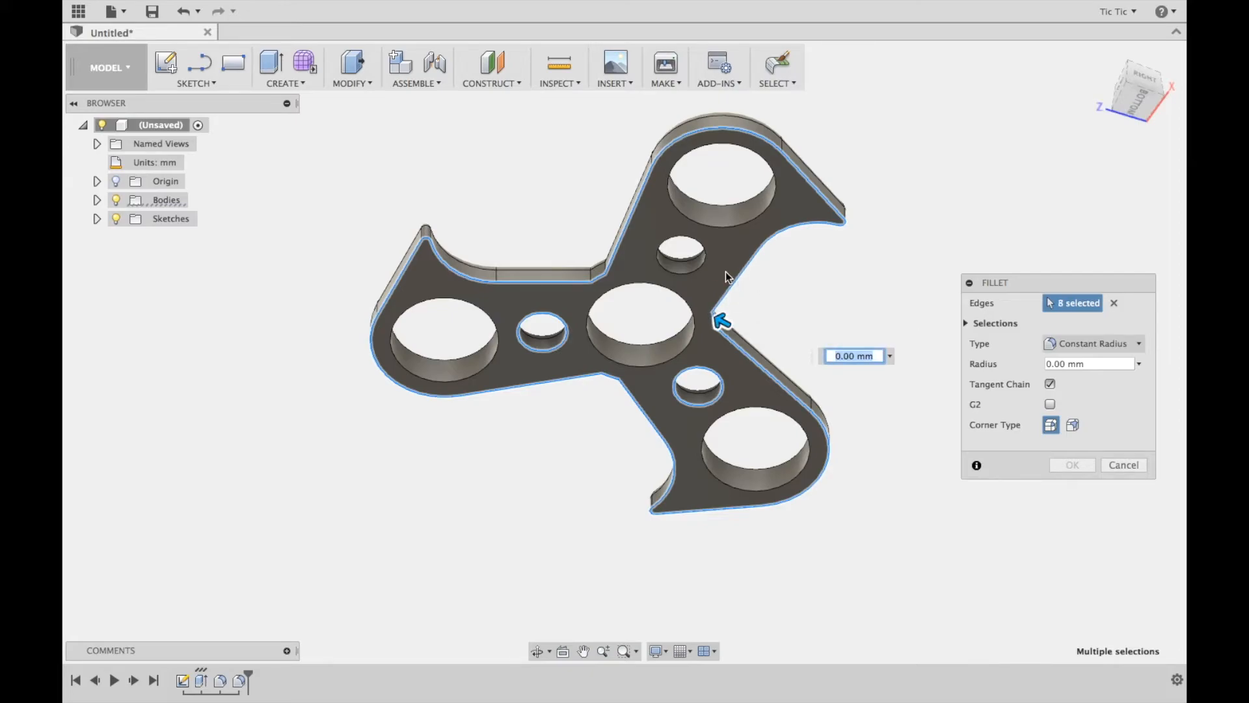
{"action": "left_click", "coordinate": [701, 267]}
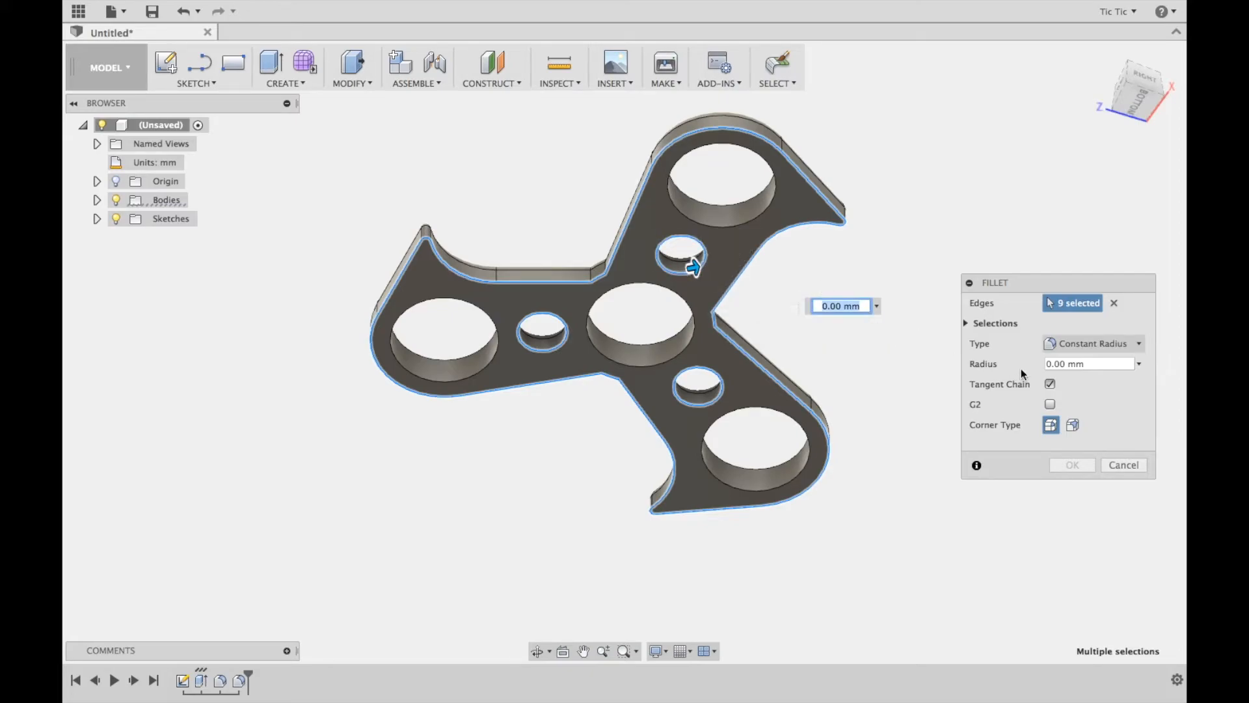
{"action": "left_click", "coordinate": [1107, 363]}
{"action": "type", "text": "3"}
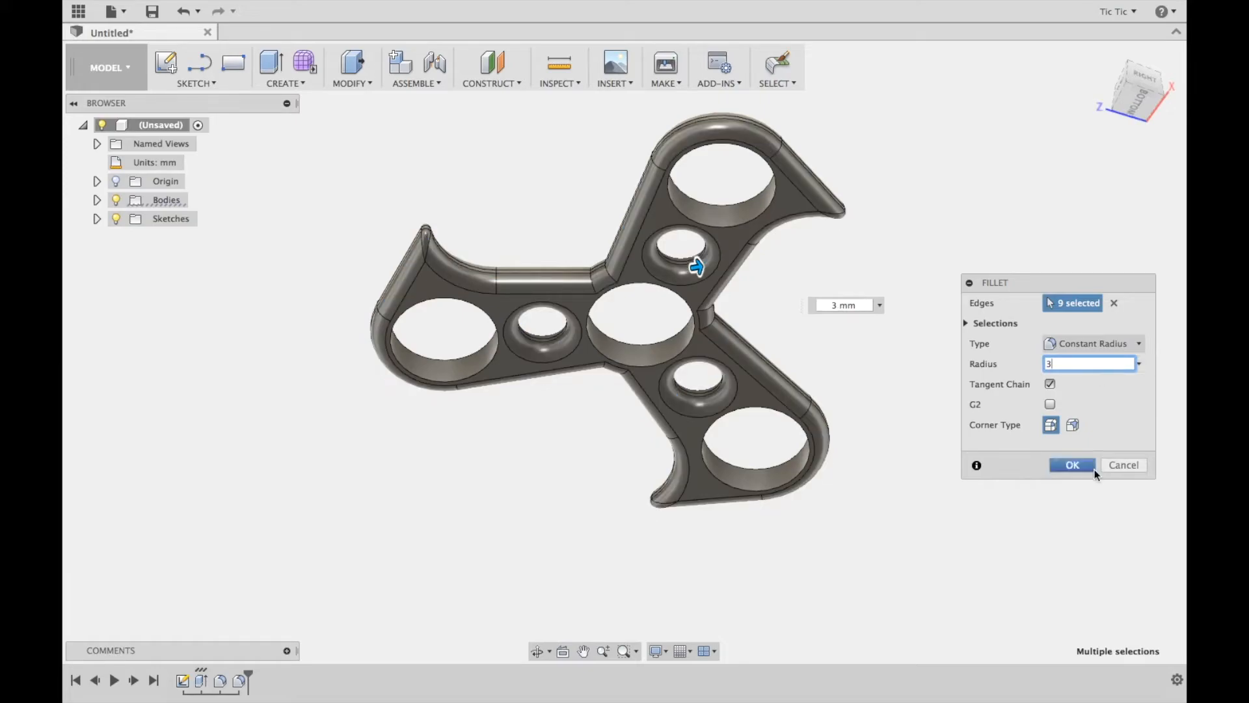
{"action": "left_click", "coordinate": [1090, 467]}
{"action": "left_click", "coordinate": [1102, 58]}
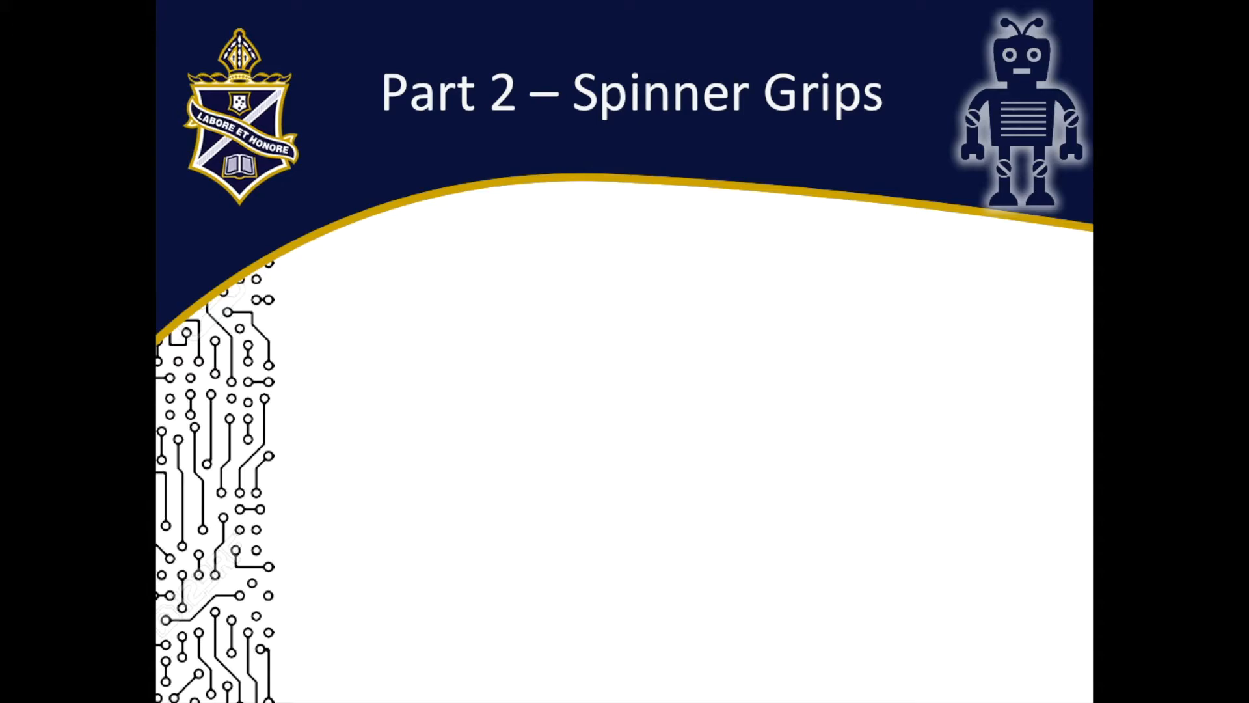
{"action": "key", "text": "Right"}
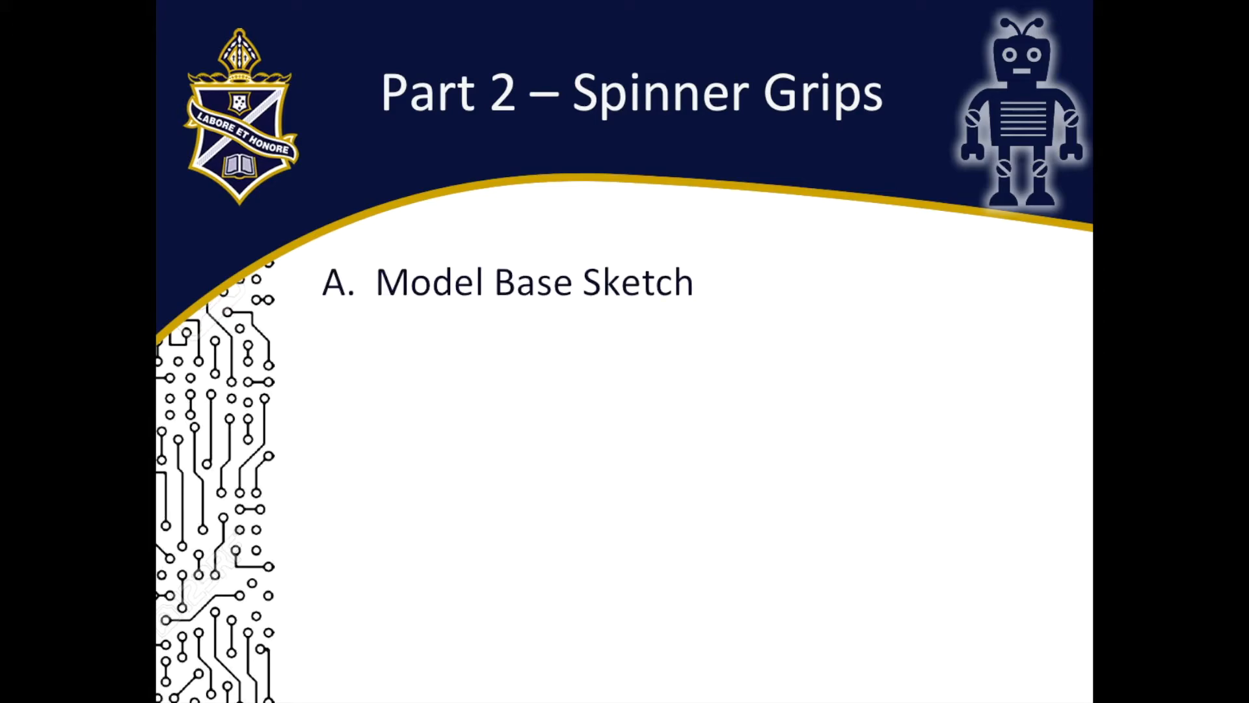
{"action": "key", "text": "Right"}
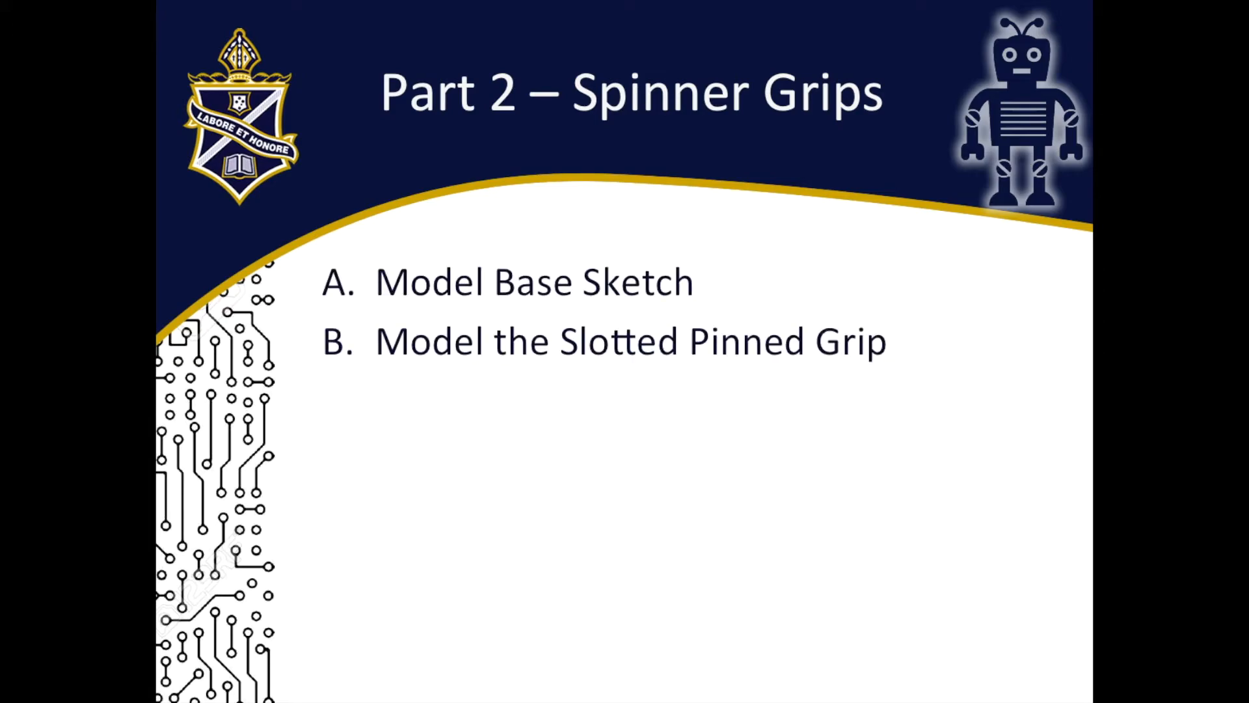
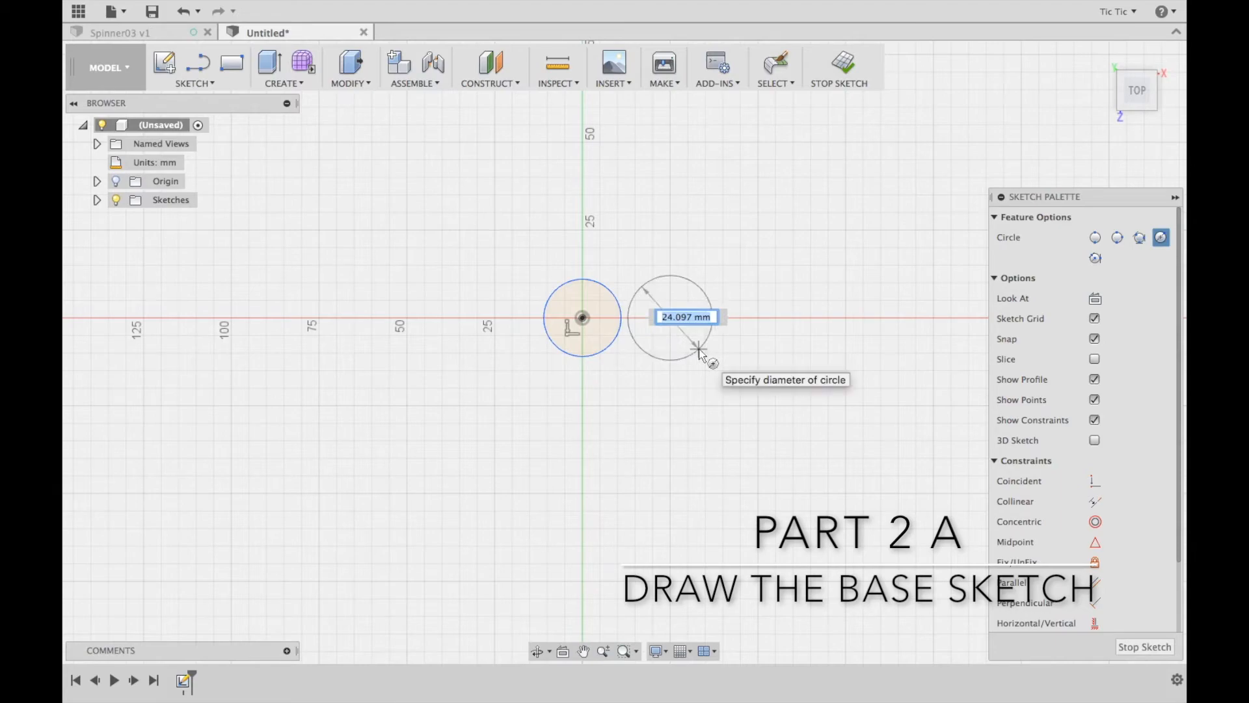
Complete the second circle beside the first at the same diameter, then finish the sketch and rename it Base
{"action": "key", "text": "Return"}
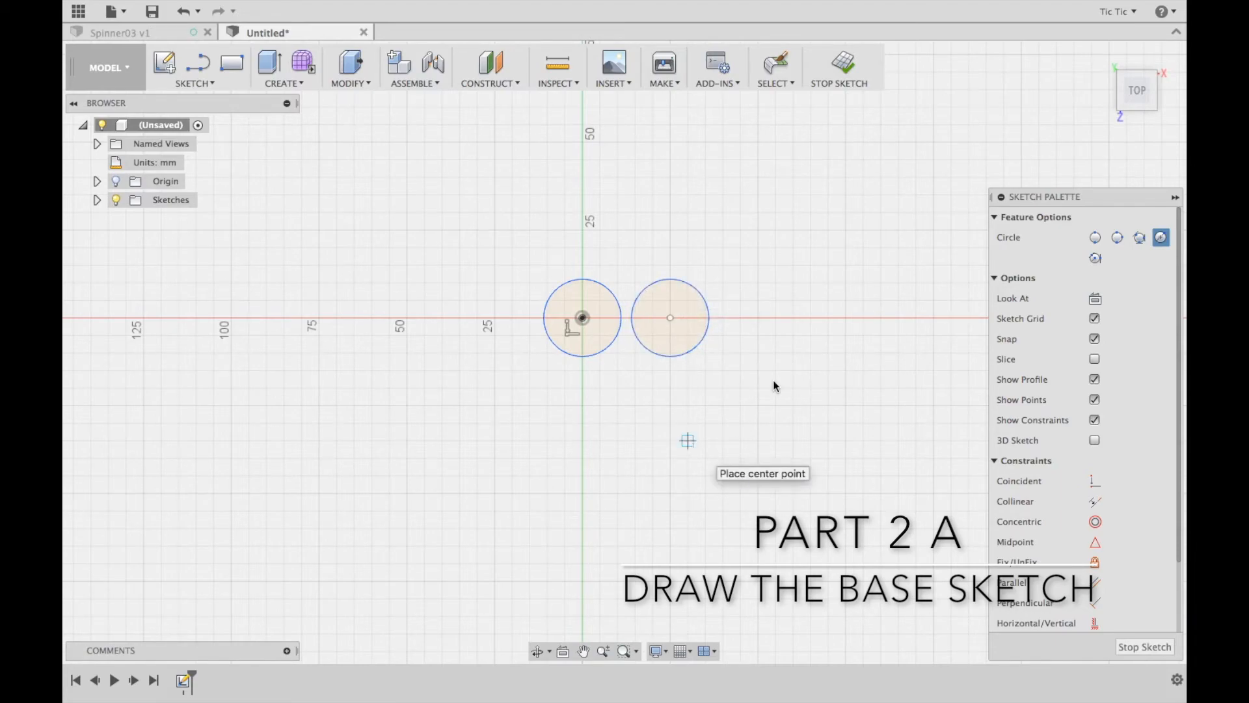
{"action": "left_click", "coordinate": [843, 63]}
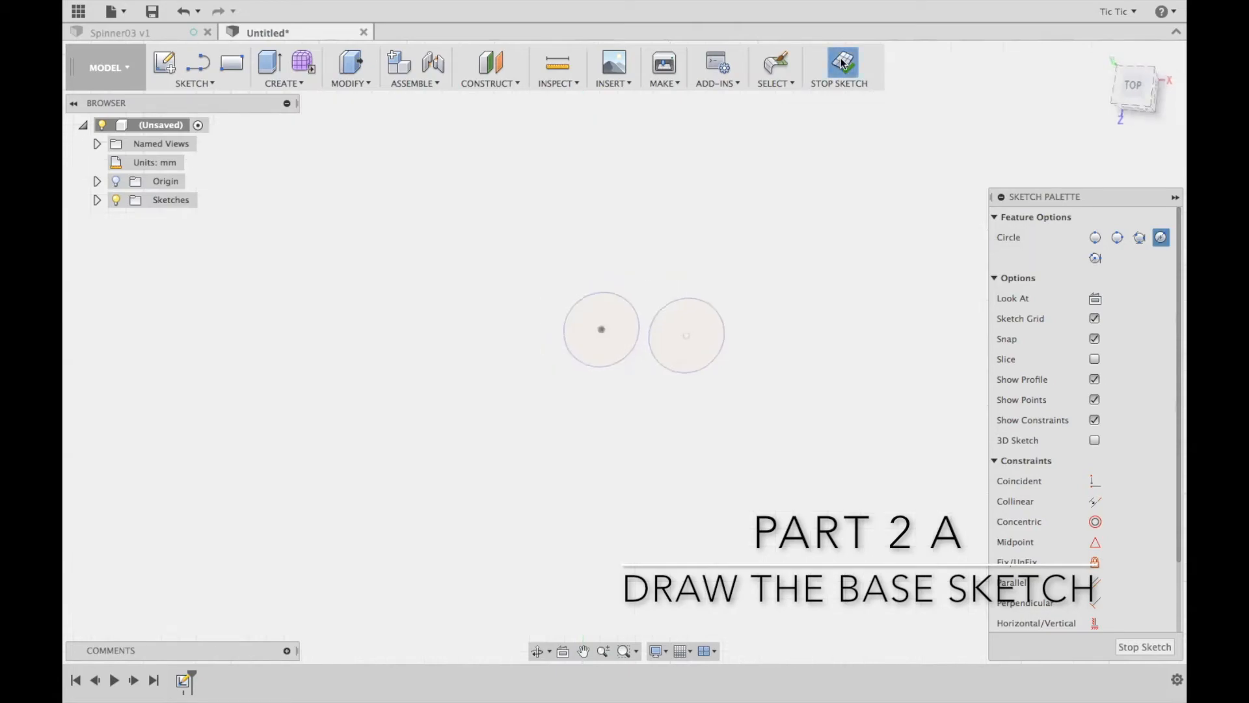
{"action": "left_click", "coordinate": [97, 199]}
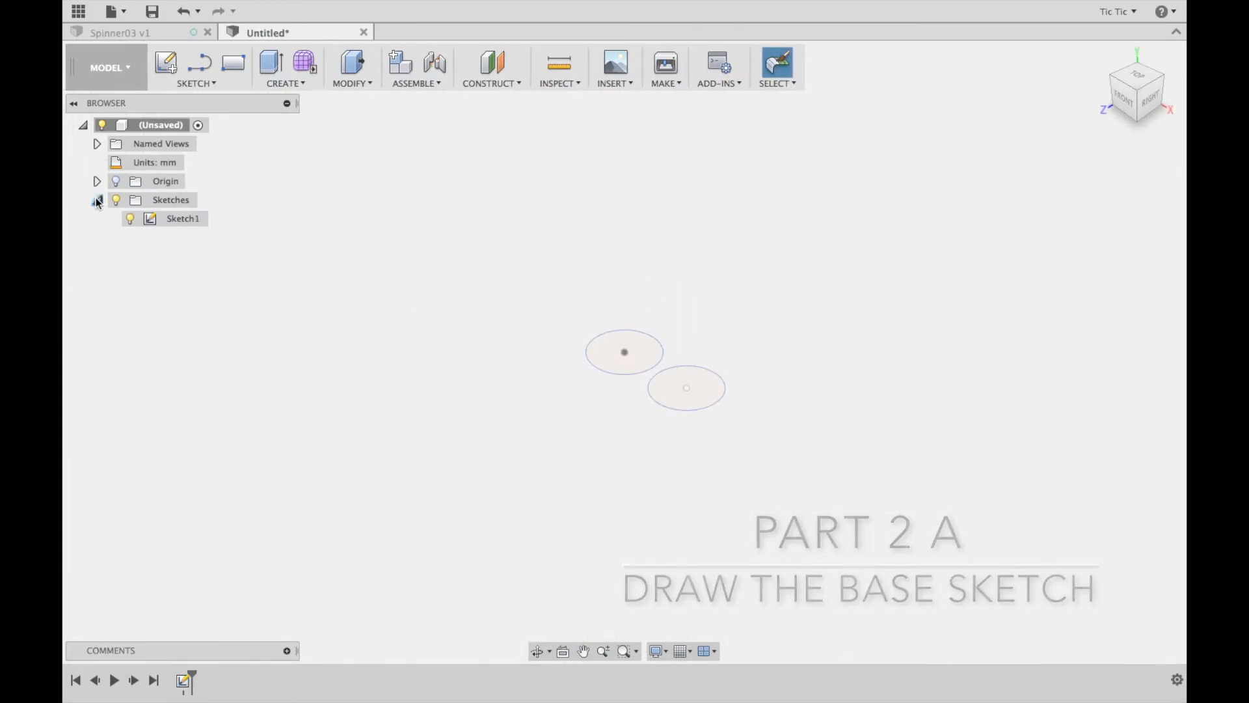
{"action": "left_click", "coordinate": [173, 218]}
{"action": "left_click", "coordinate": [186, 219]}
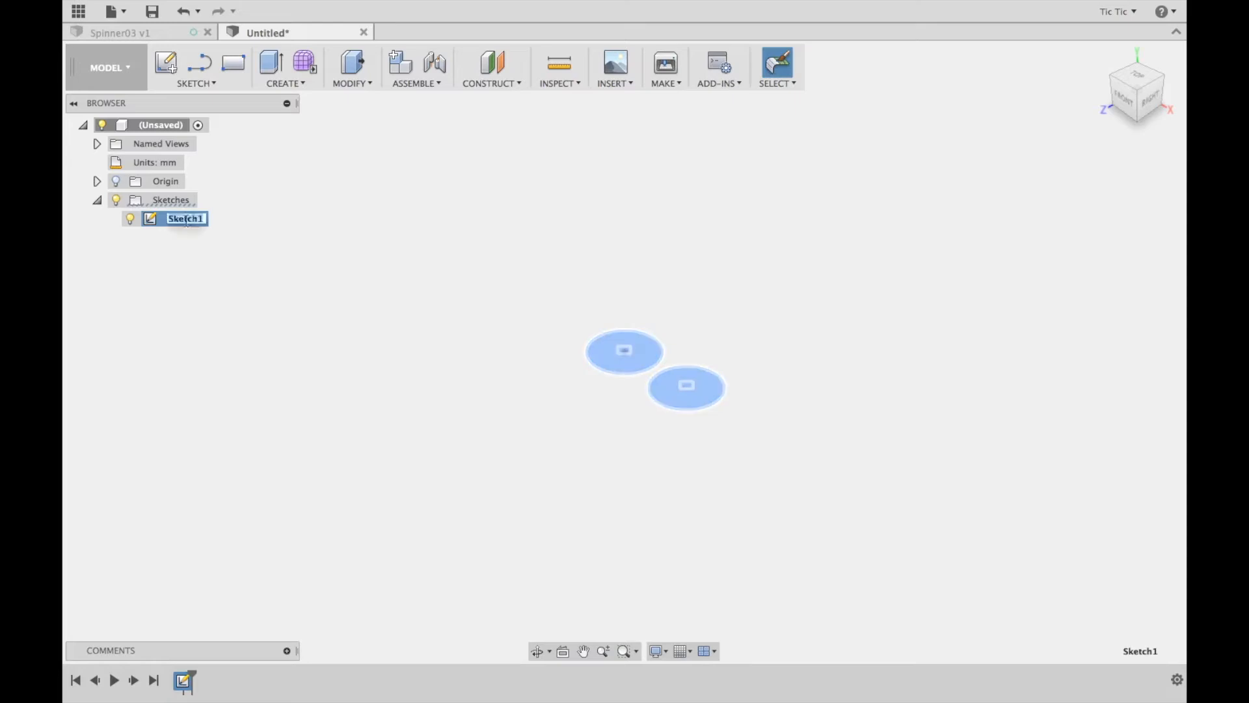
{"action": "type", "text": "Base"}
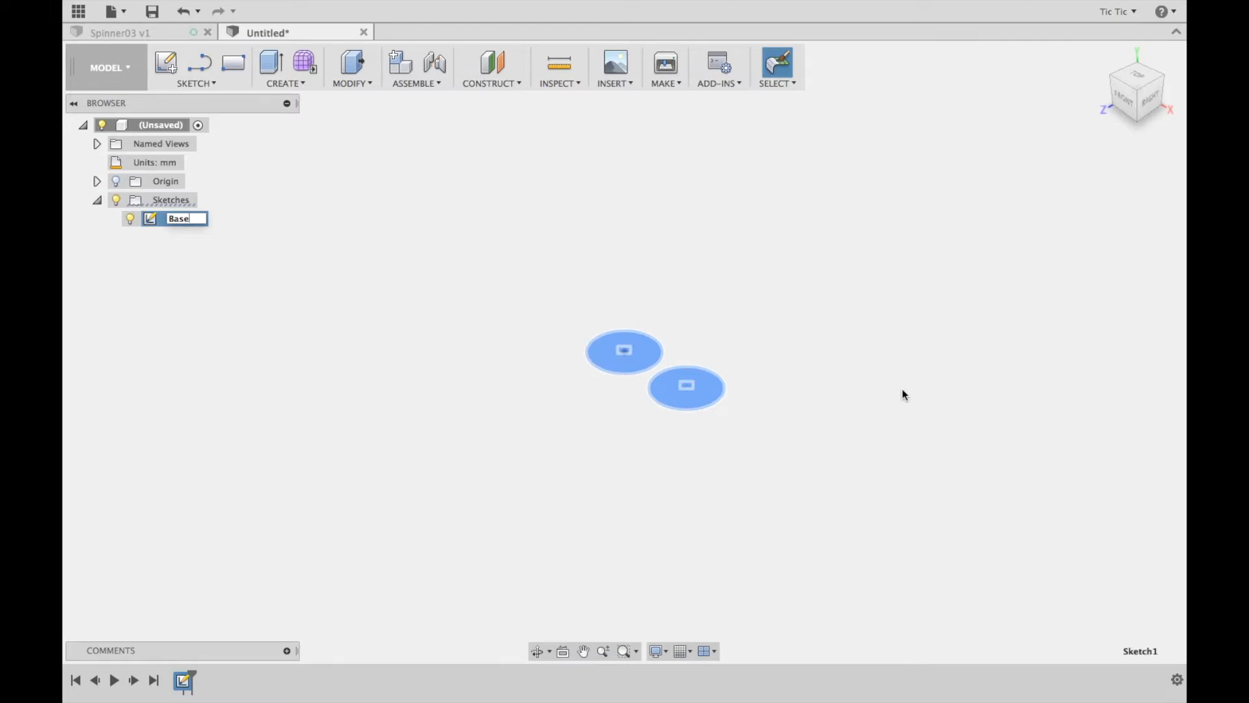
{"action": "key", "text": "Return"}
Extrude both circles of the Base sketch 3 mm as new bodies
{"action": "left_click", "coordinate": [352, 63]}
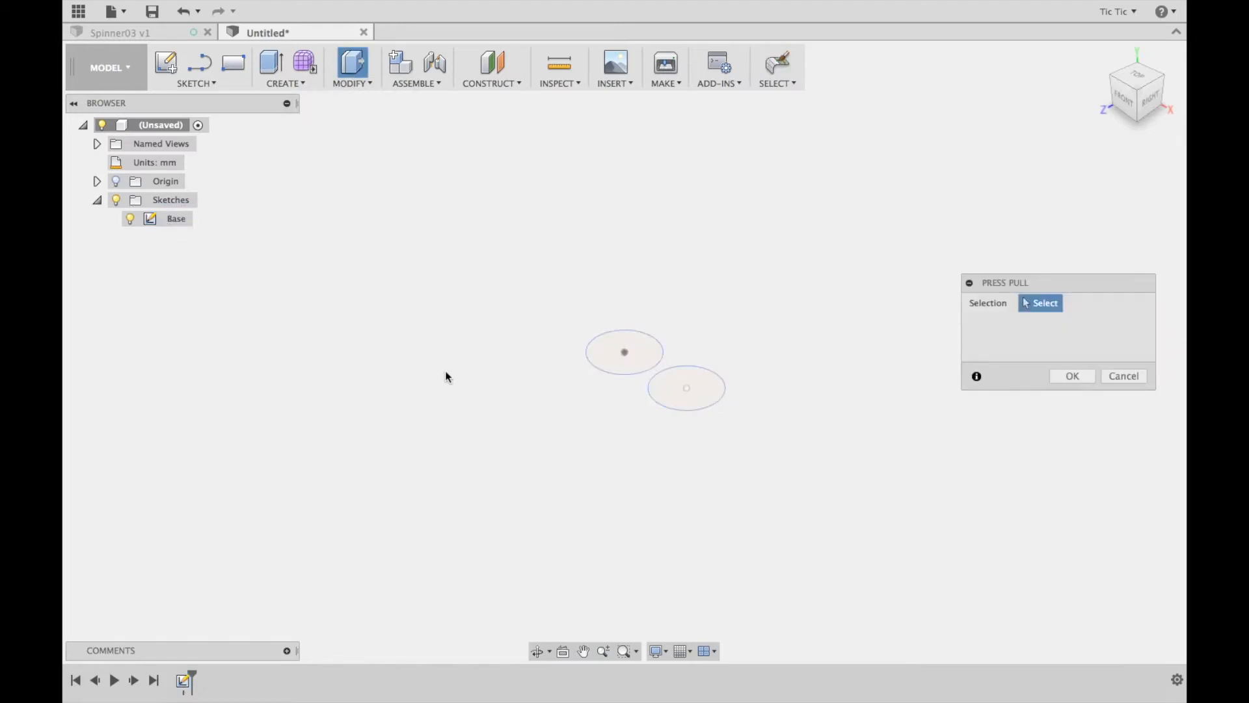
{"action": "left_click", "coordinate": [605, 340]}
{"action": "left_click", "coordinate": [690, 394]}
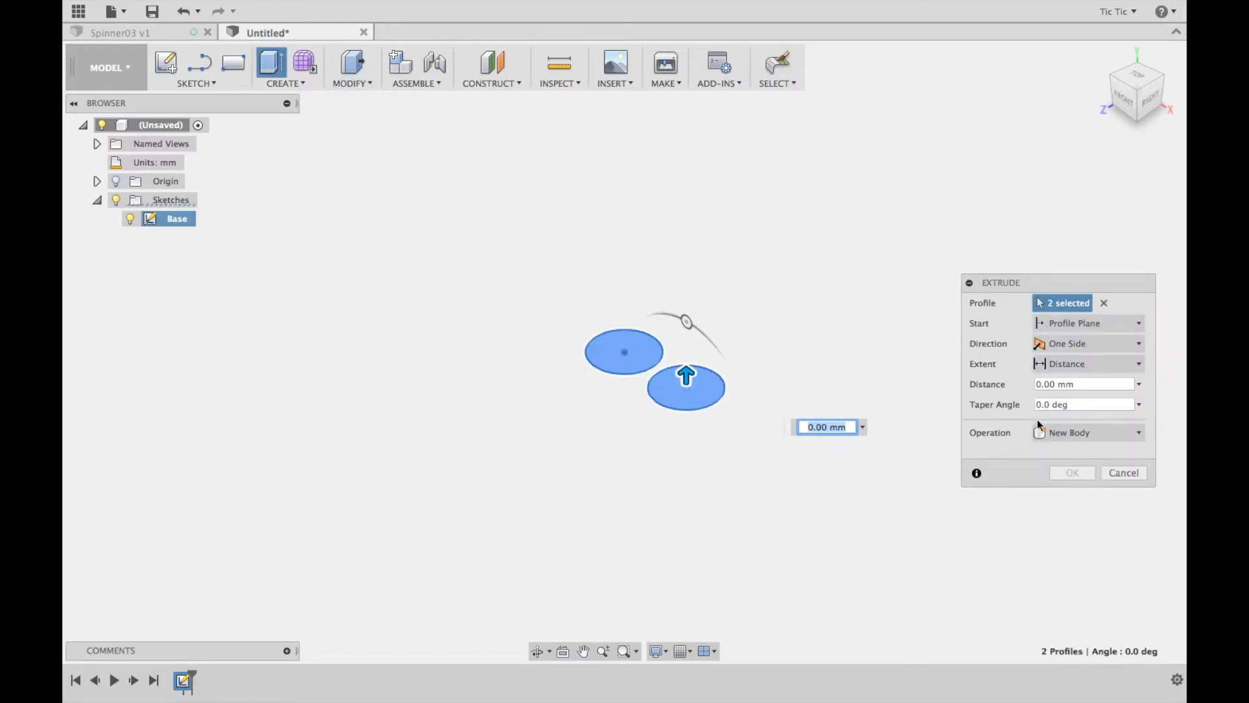
{"action": "left_click", "coordinate": [1082, 384]}
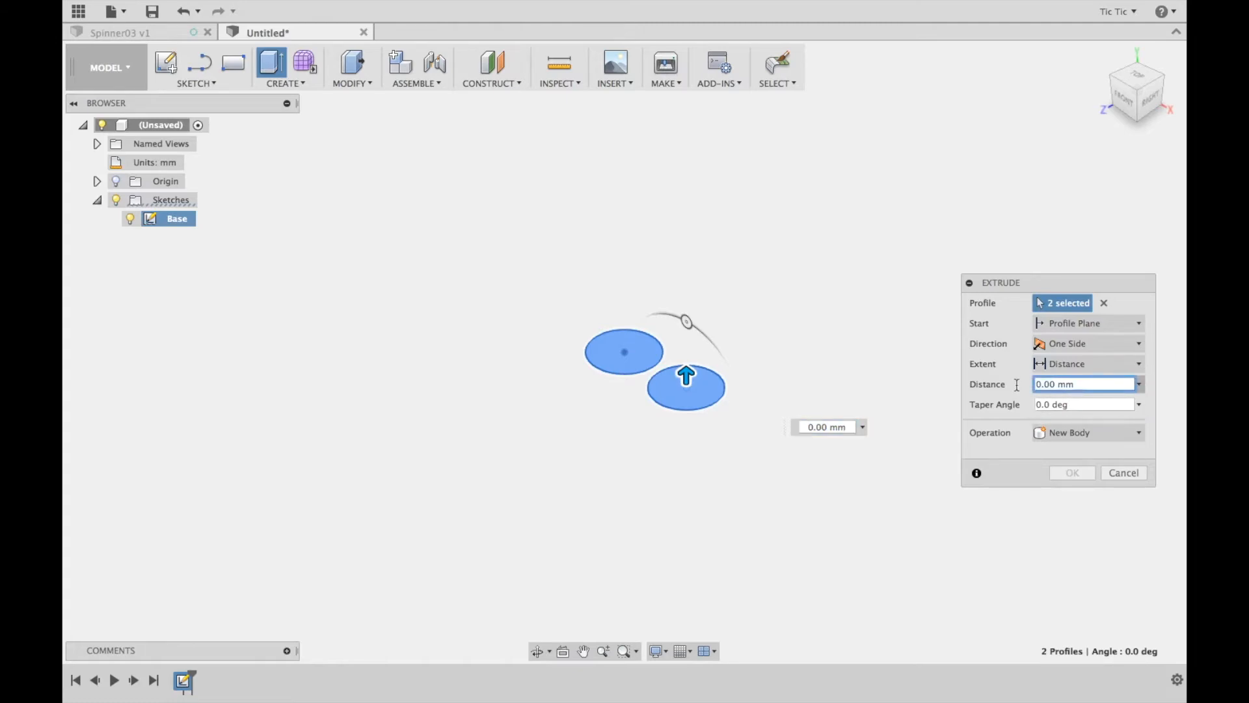
{"action": "type", "text": "3"}
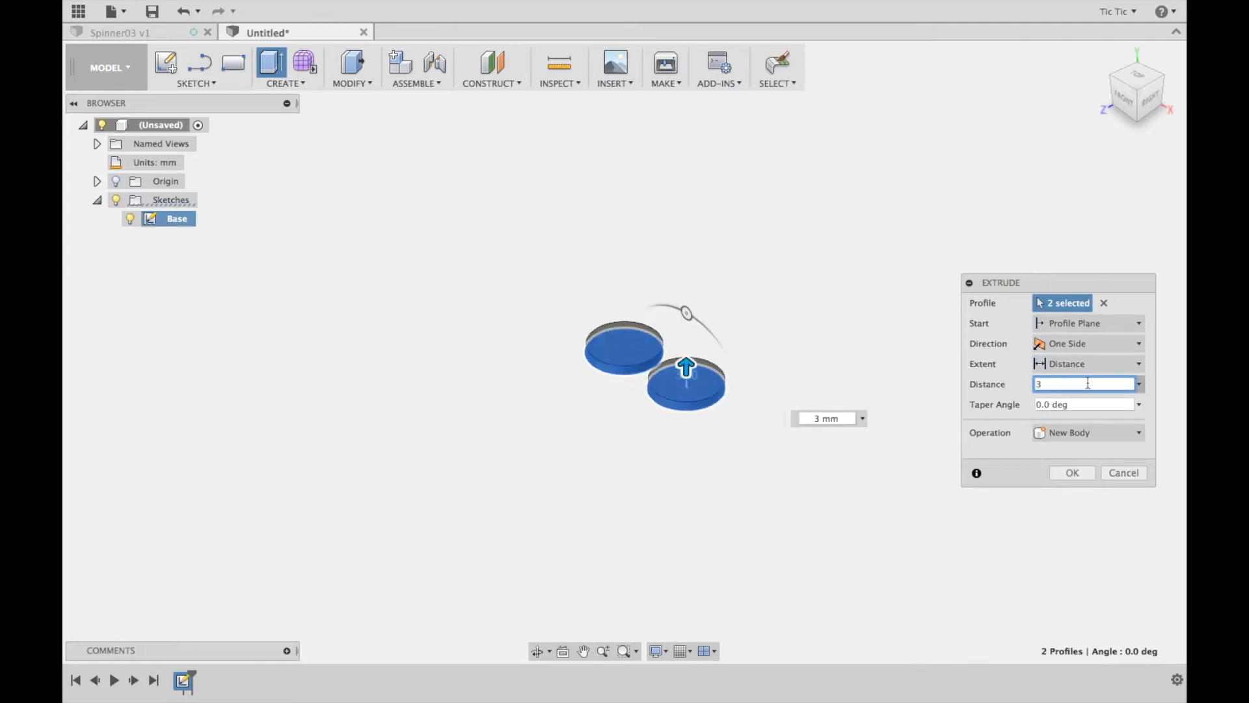
{"action": "left_click", "coordinate": [1081, 474]}
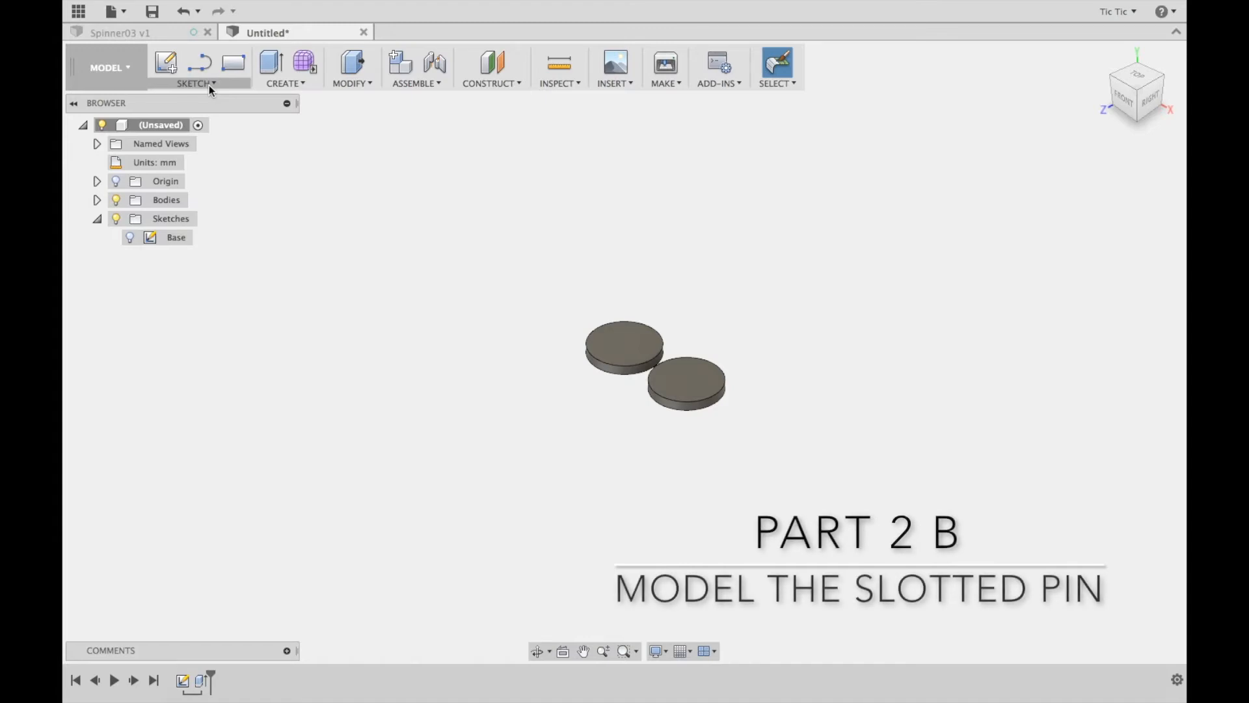
Sketch a 14 mm circle centred on the origin on the top face of the disc at the origin
{"action": "left_click", "coordinate": [165, 63]}
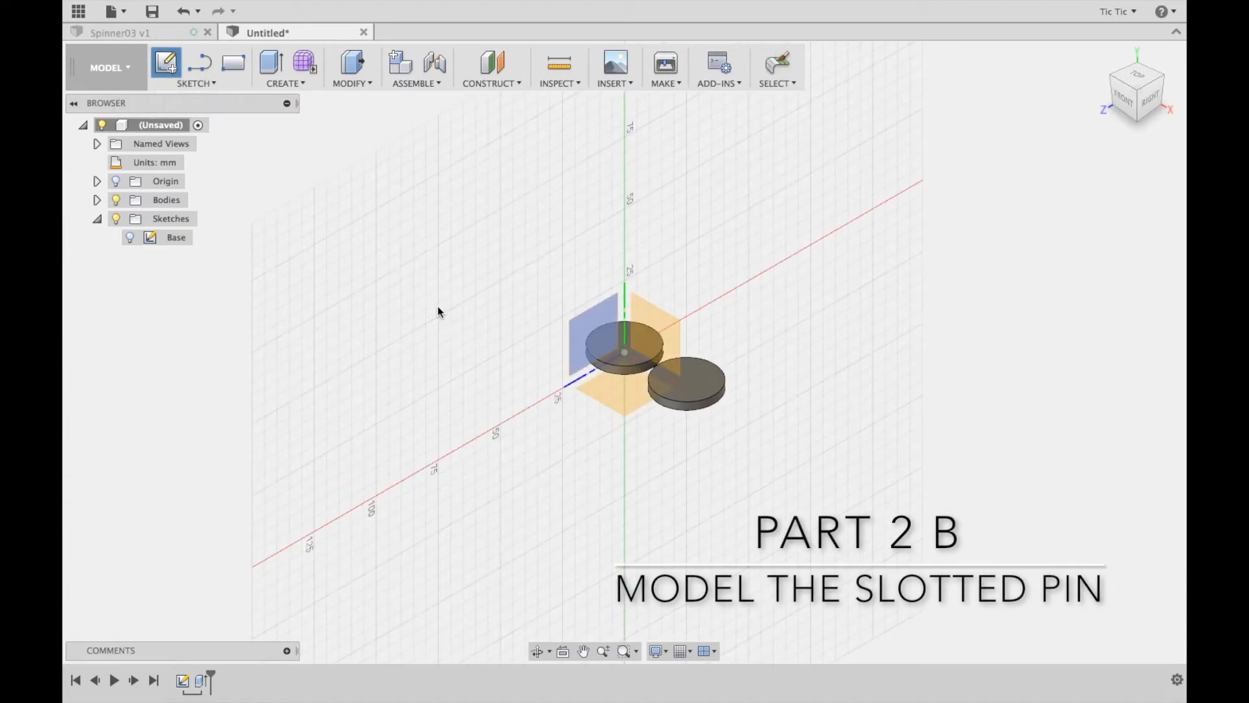
{"action": "left_click", "coordinate": [615, 357]}
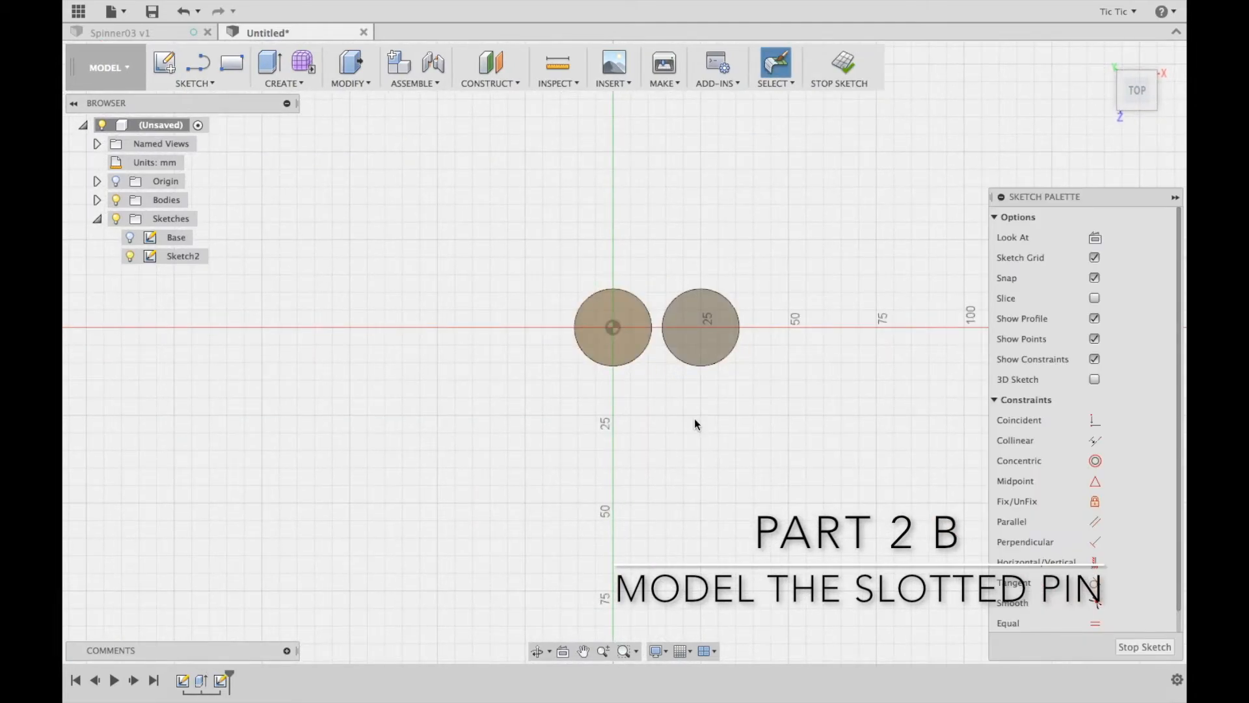
{"action": "scroll", "coordinate": [693, 419], "scroll_direction": "up", "scroll_amount": 3}
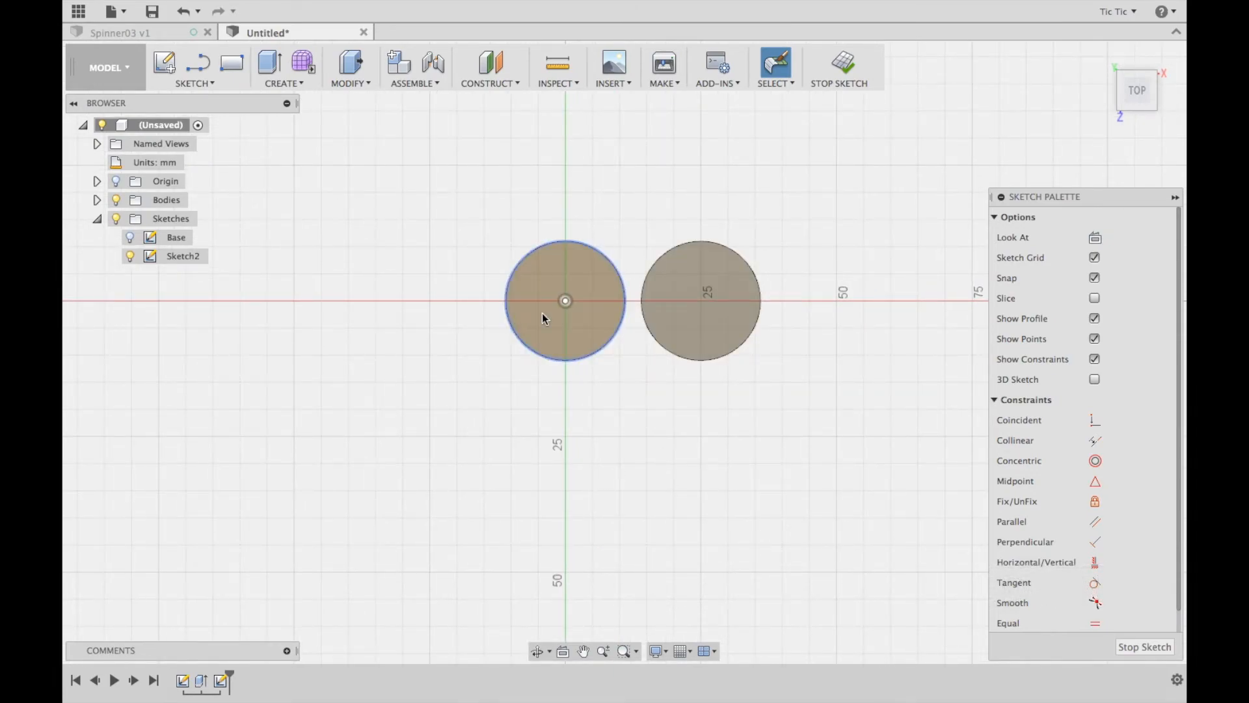
{"action": "scroll", "coordinate": [320, 229], "scroll_direction": "up", "scroll_amount": 3}
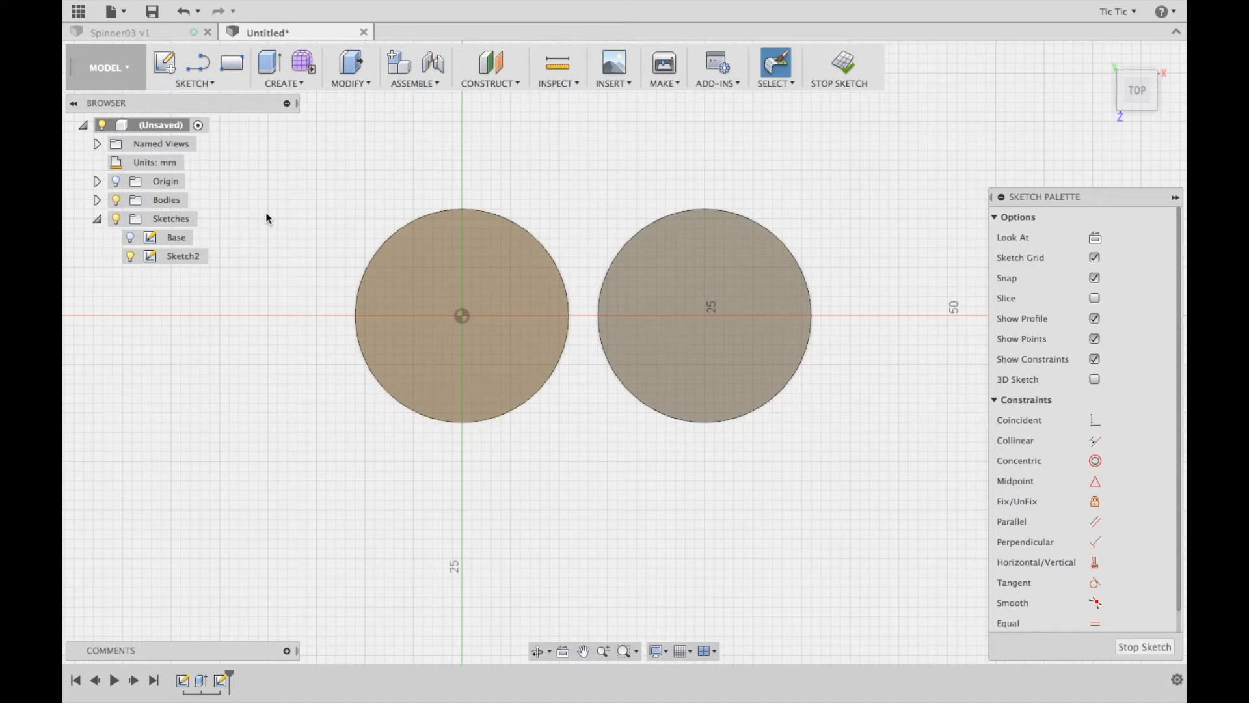
{"action": "key", "text": "c"}
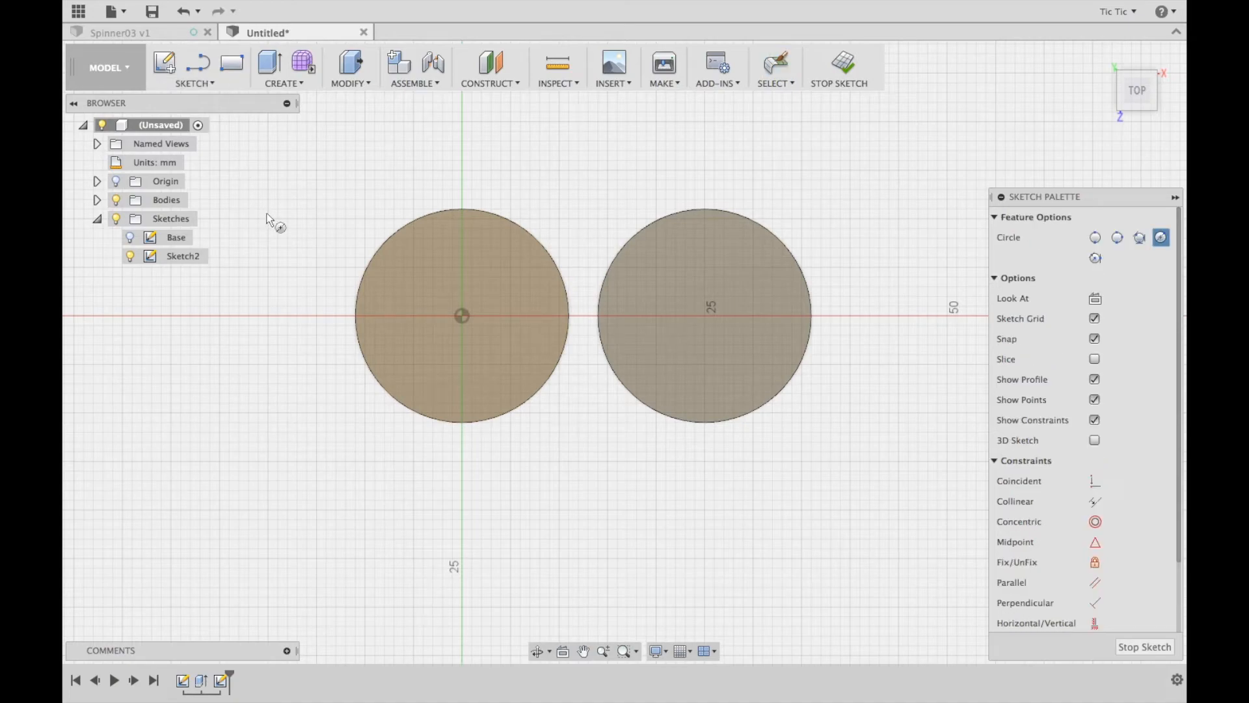
{"action": "left_click", "coordinate": [463, 316]}
{"action": "type", "text": "14"}
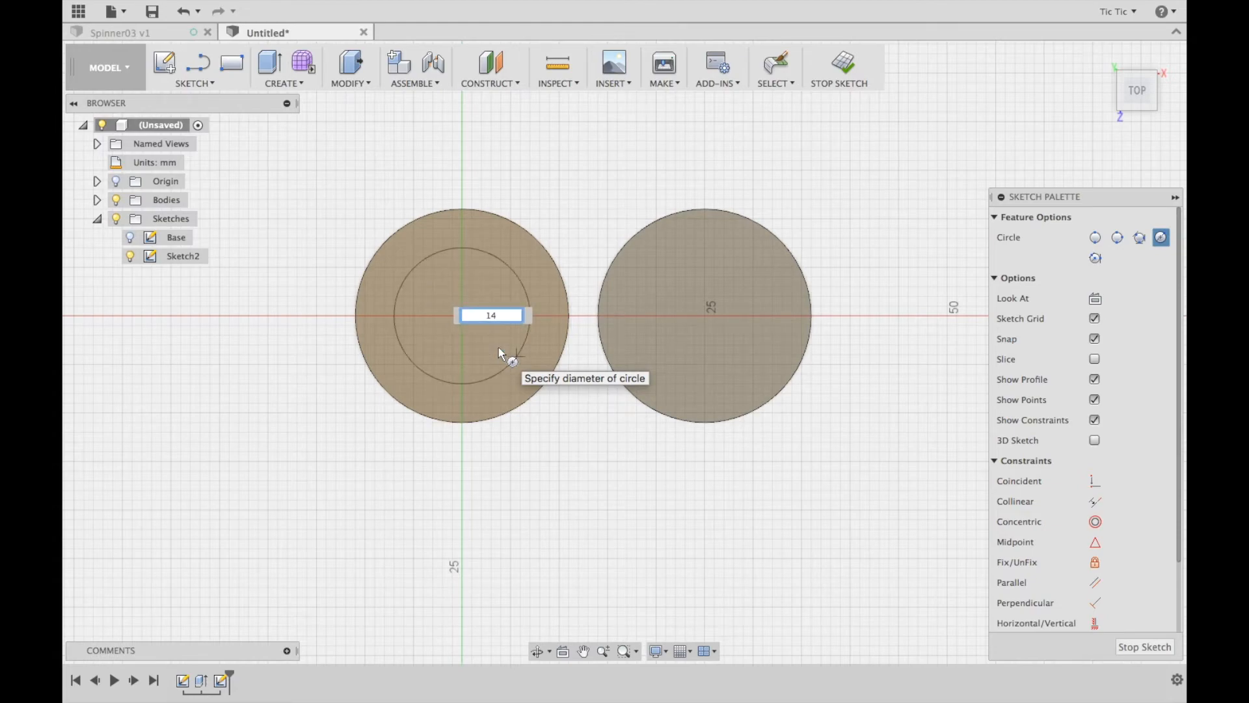
{"action": "key", "text": "Return"}
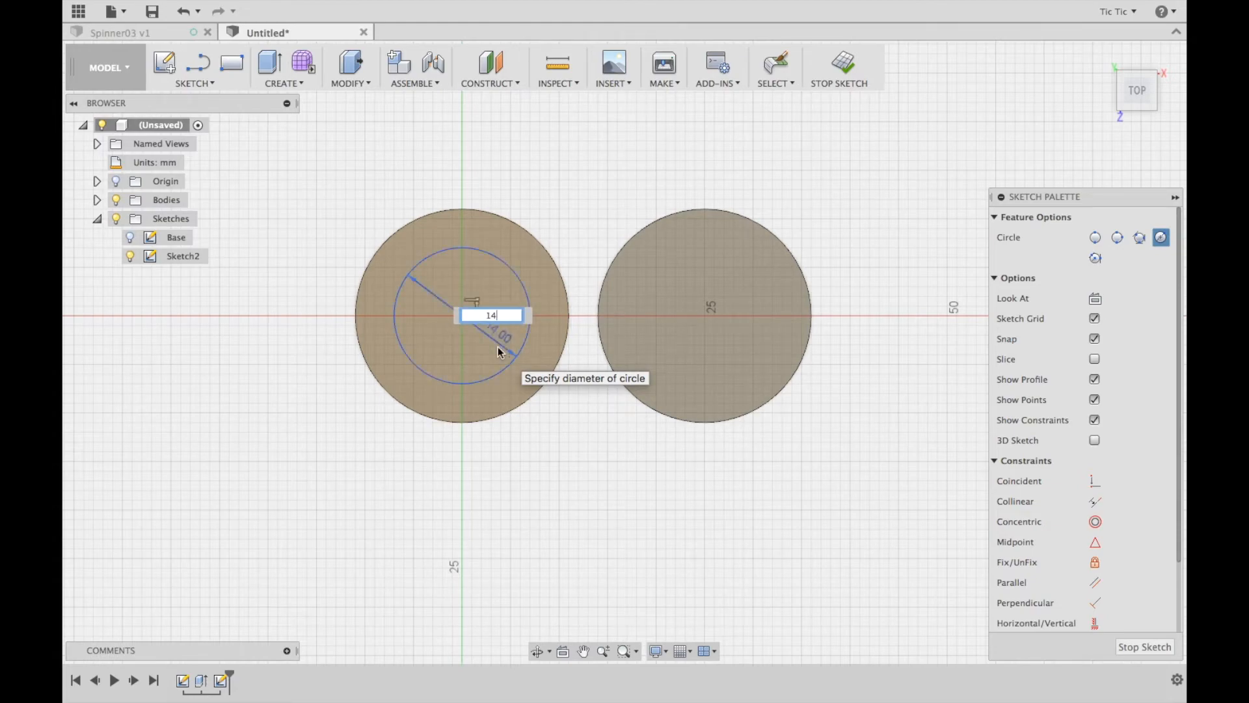
{"action": "key", "text": "Escape"}
{"action": "left_click", "coordinate": [846, 63]}
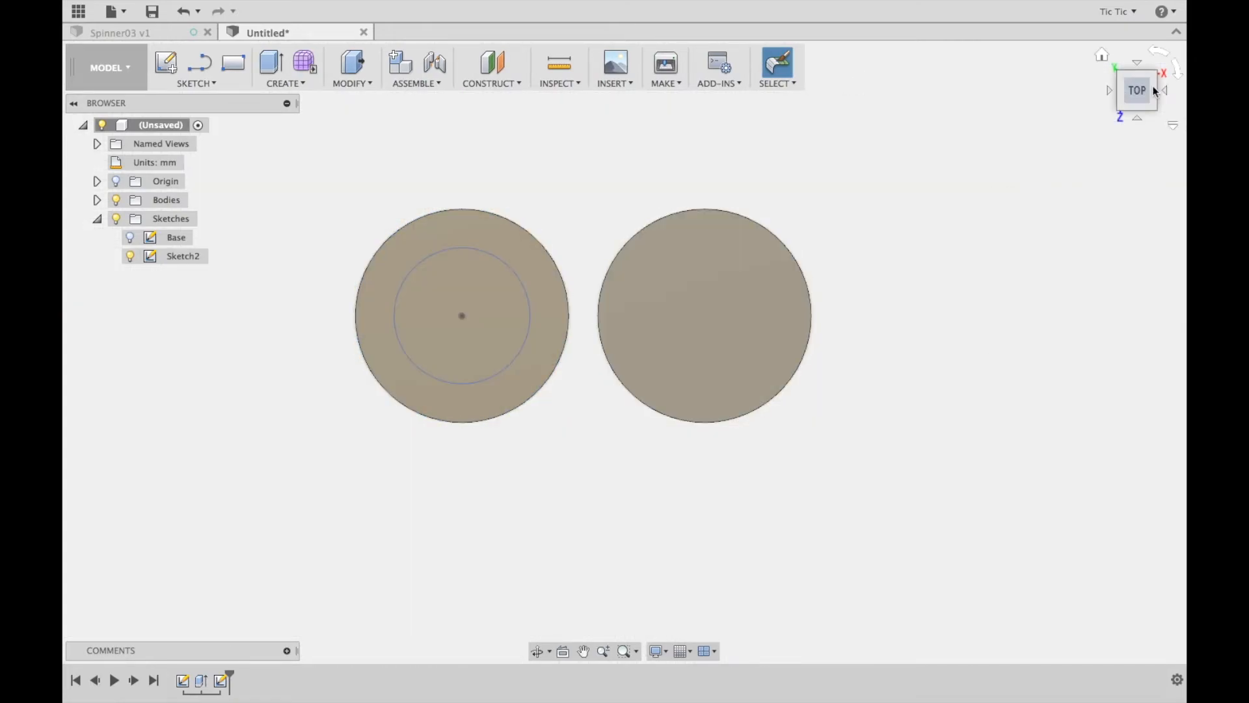
Extrude the 14 mm circle 1 mm upward from the disc's top face to form the flange
{"action": "left_click", "coordinate": [1103, 56]}
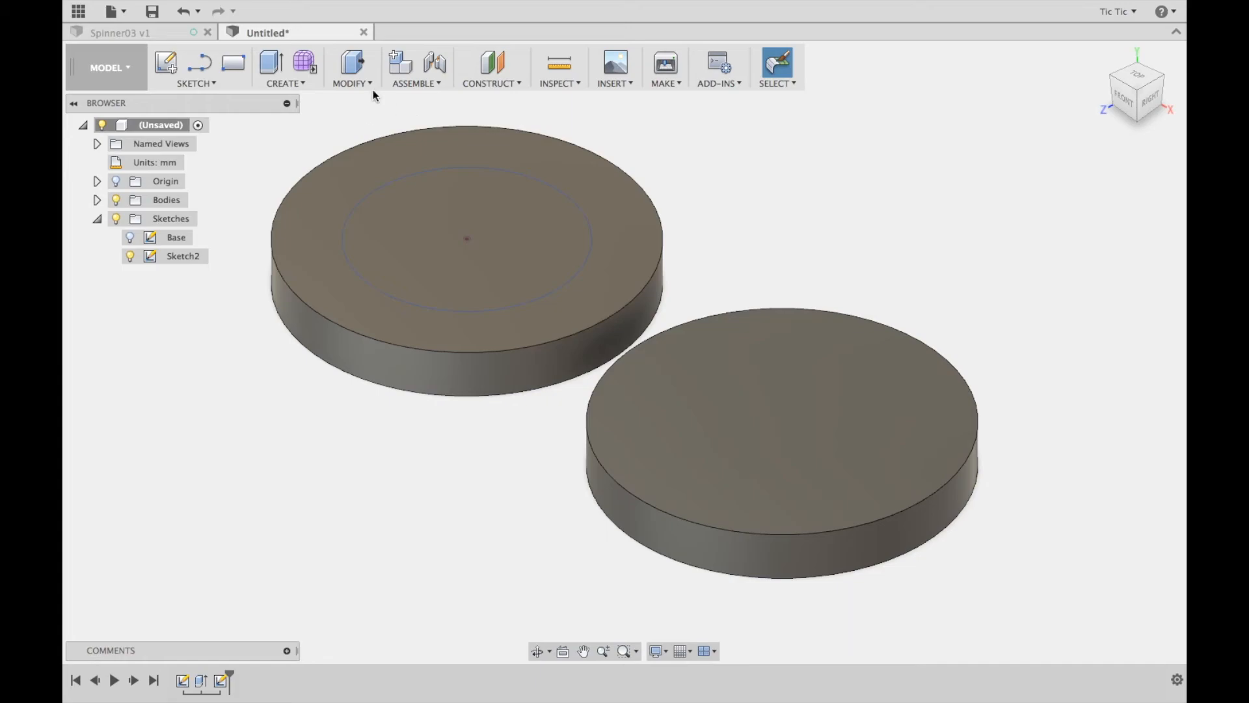
{"action": "left_click", "coordinate": [354, 66]}
{"action": "left_click", "coordinate": [424, 213]}
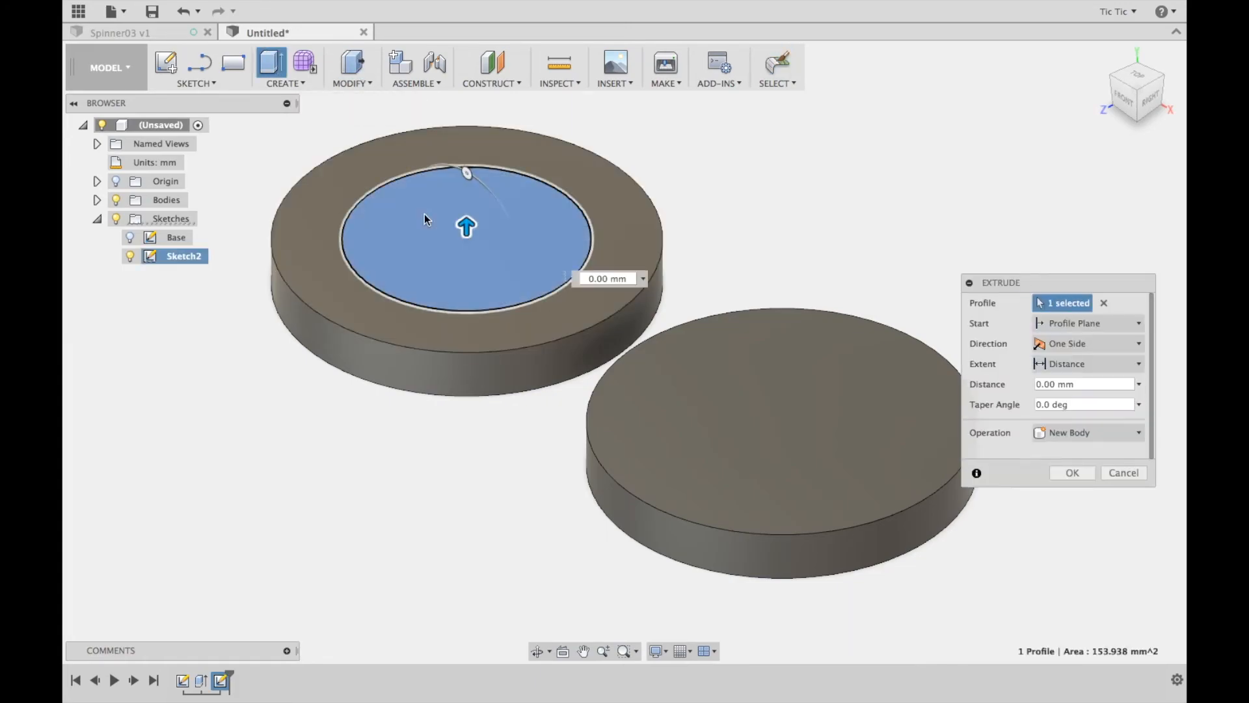
{"action": "left_click", "coordinate": [1089, 384]}
{"action": "type", "text": "1"}
{"action": "left_click", "coordinate": [1073, 473]}
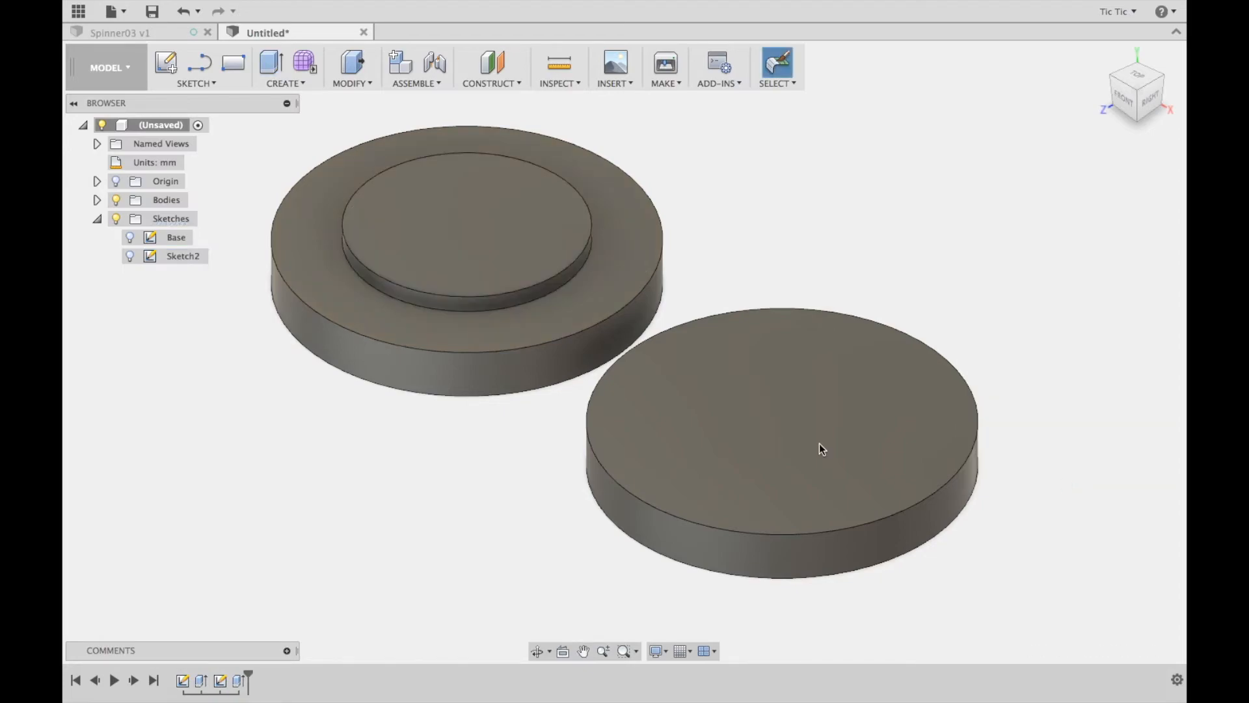
Rename the flange's sketch as Slot - flange
{"action": "left_click", "coordinate": [186, 260]}
{"action": "left_click", "coordinate": [185, 256]}
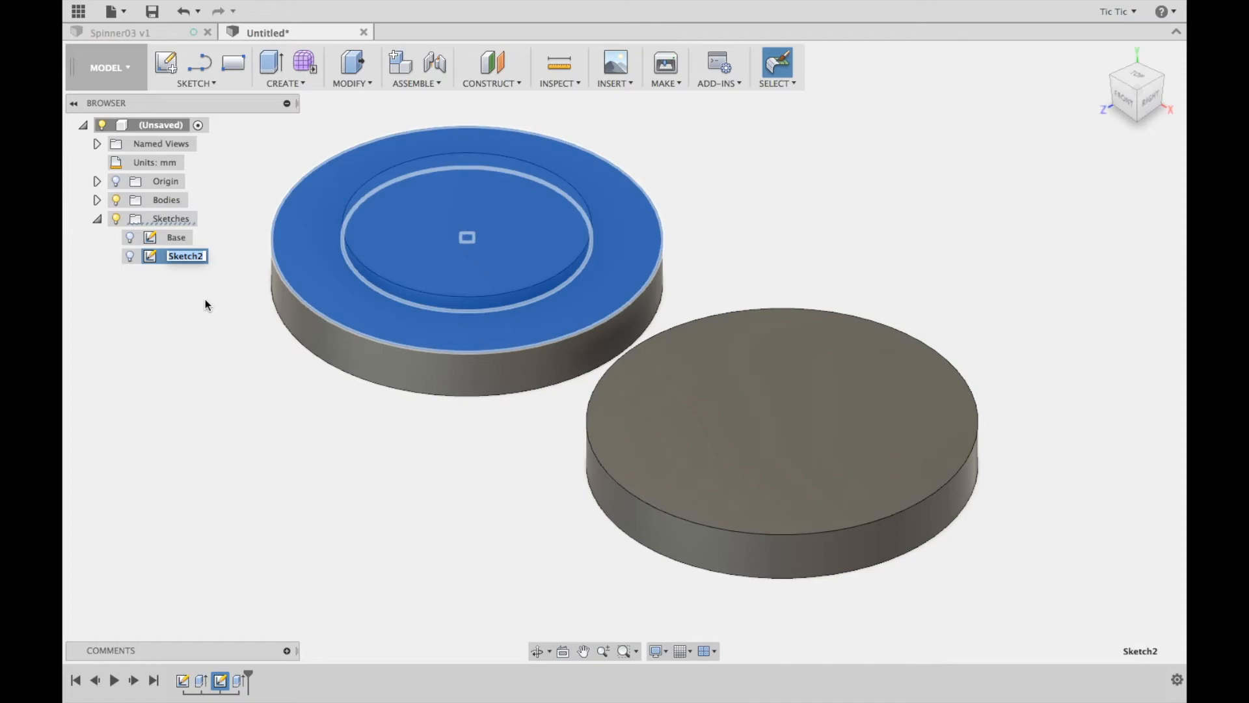
{"action": "type", "text": "Slot - flange"}
{"action": "left_click", "coordinate": [248, 427]}
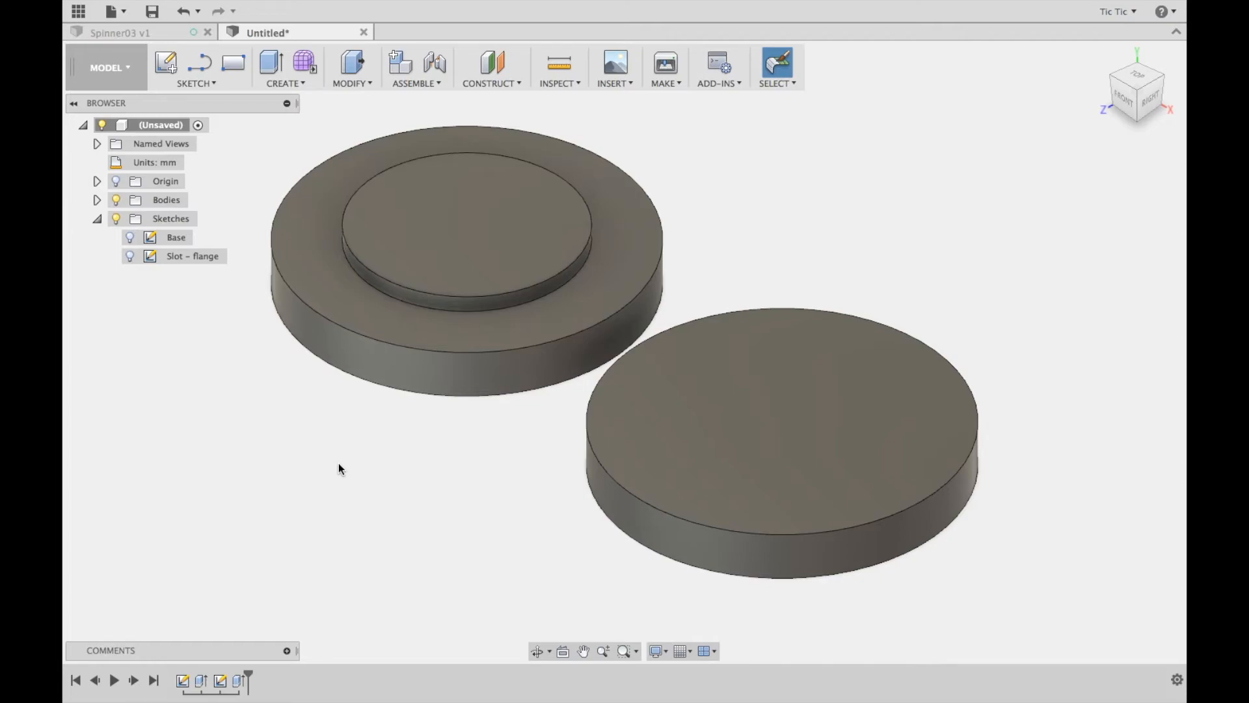
Start a sketch on the flange's top face and draw an 8 mm circle centred on the origin
{"action": "left_click", "coordinate": [166, 63]}
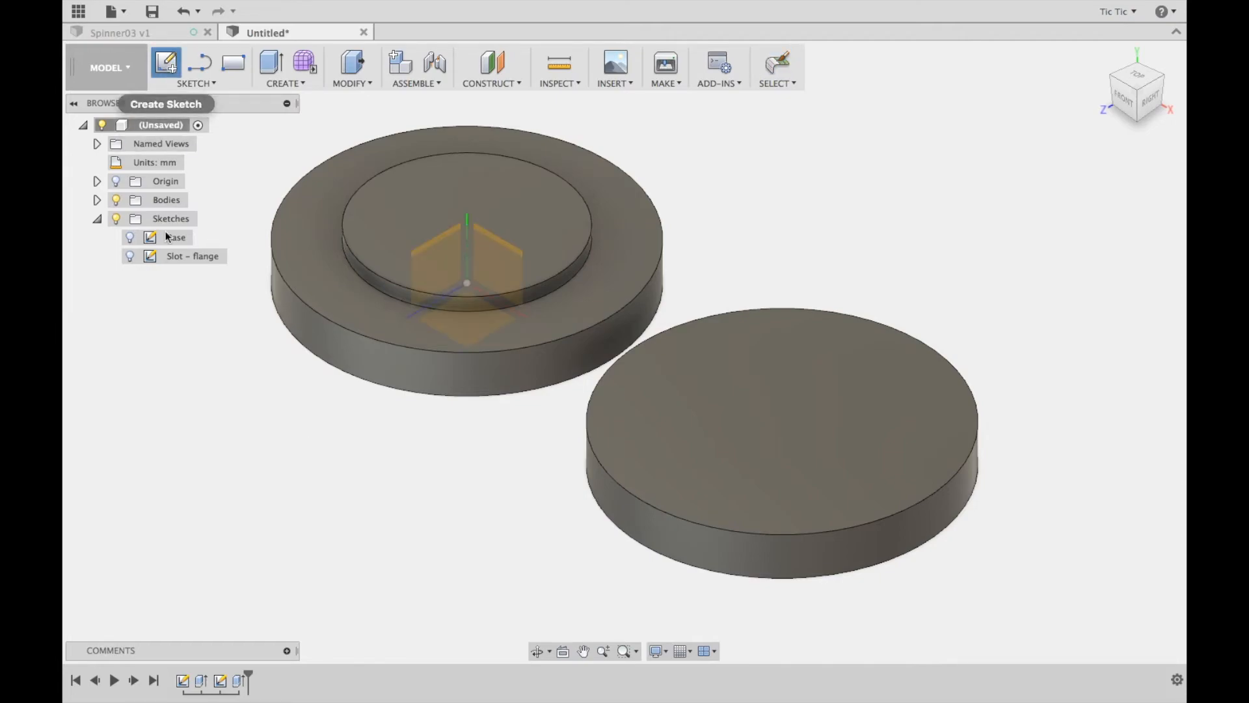
{"action": "left_click", "coordinate": [397, 194]}
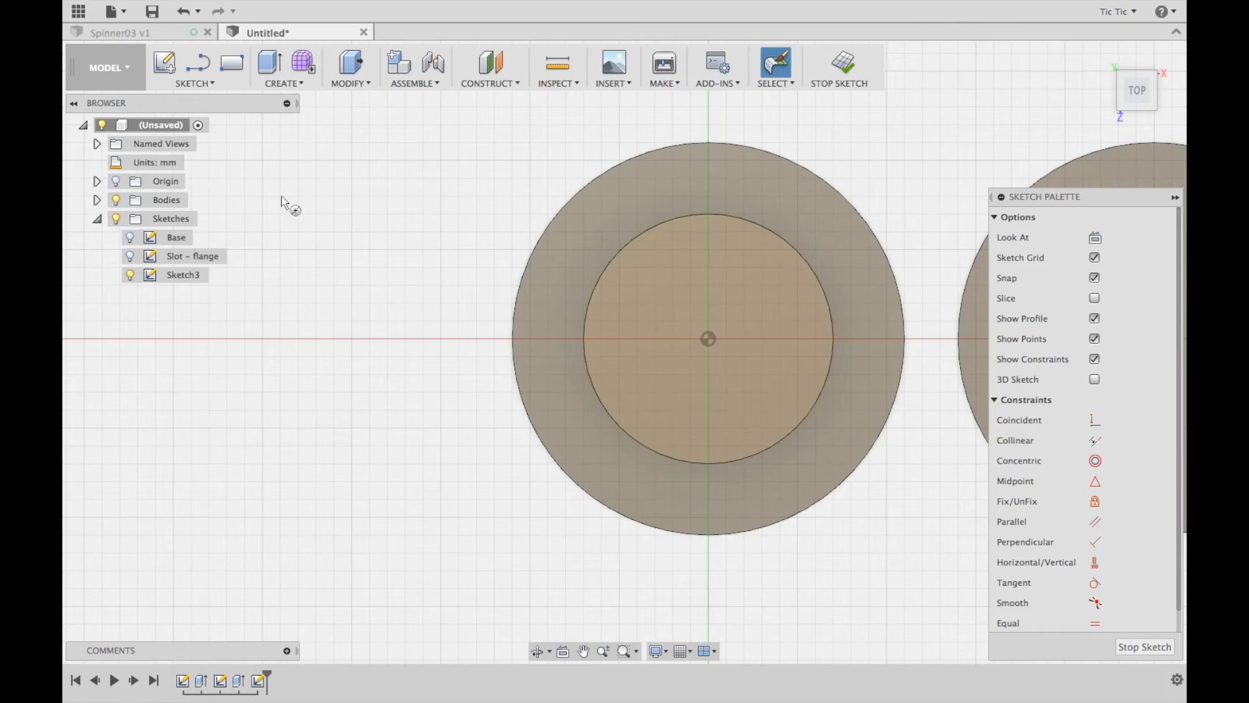
{"action": "key", "text": "c"}
{"action": "left_click", "coordinate": [708, 338]}
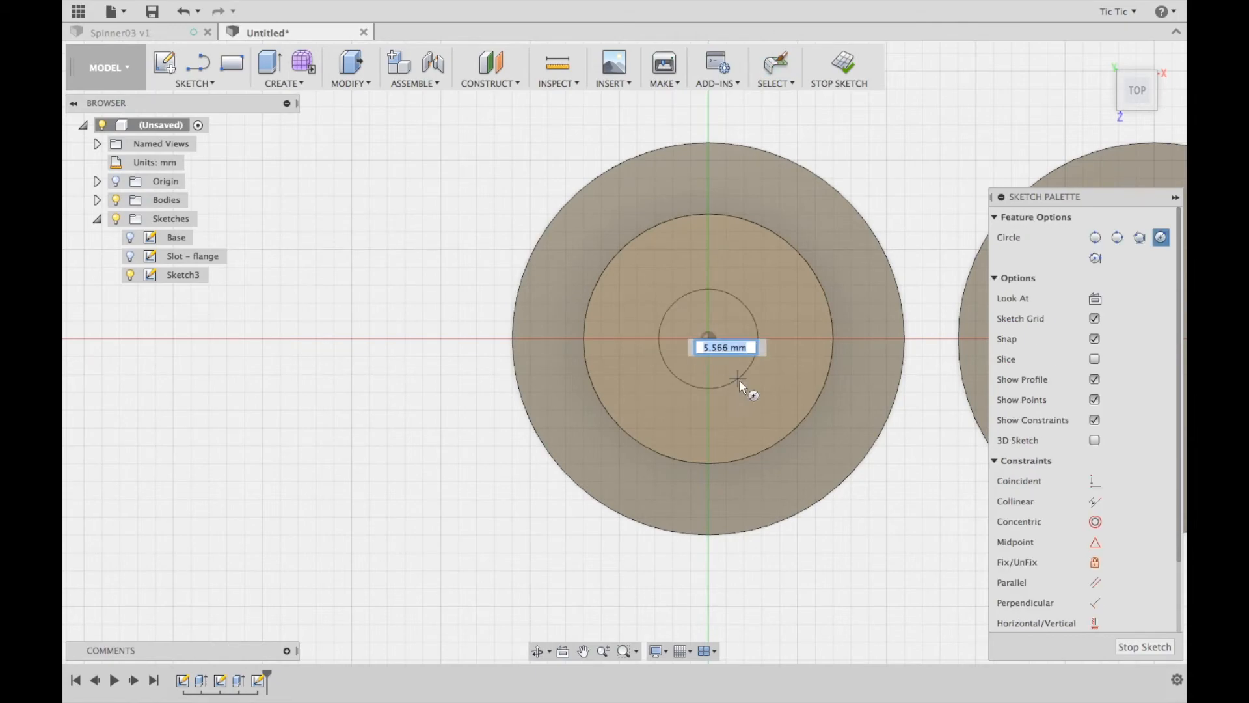
{"action": "type", "text": "8"}
{"action": "key", "text": "Return"}
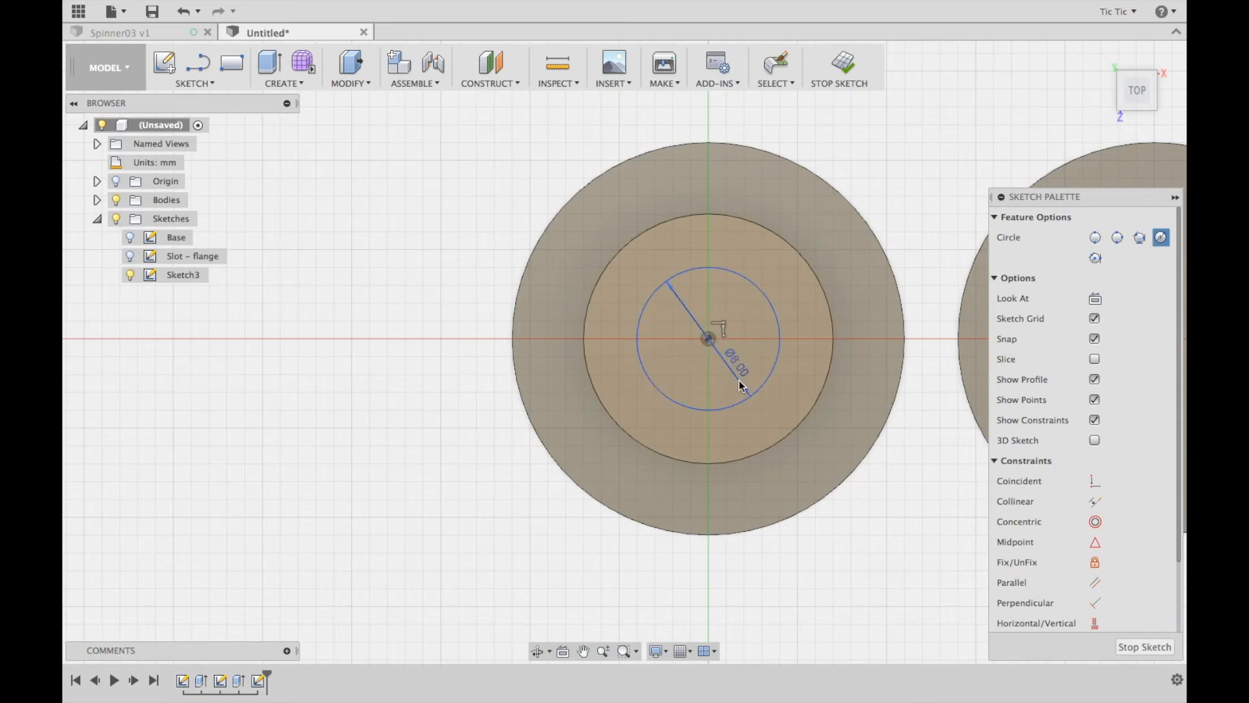
{"action": "key", "text": "Escape"}
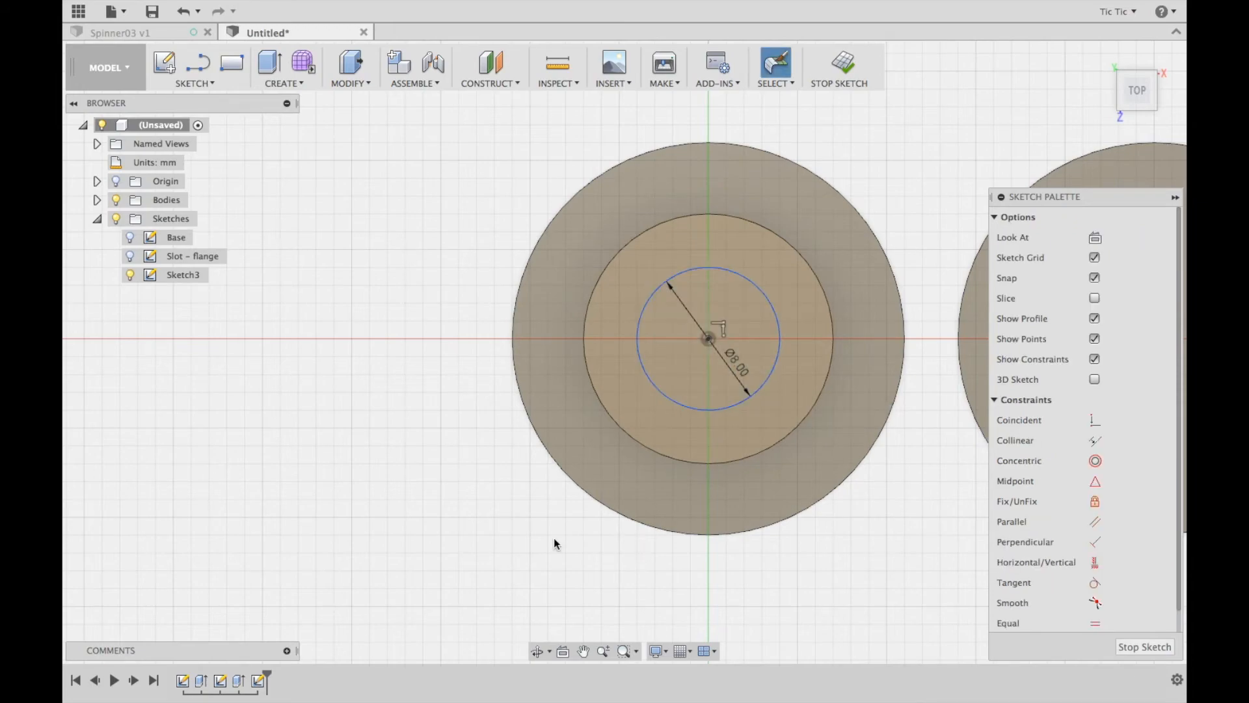
Add a 4 mm circle concentric with the 8 mm circle
{"action": "key", "text": "c"}
{"action": "left_click", "coordinate": [709, 340]}
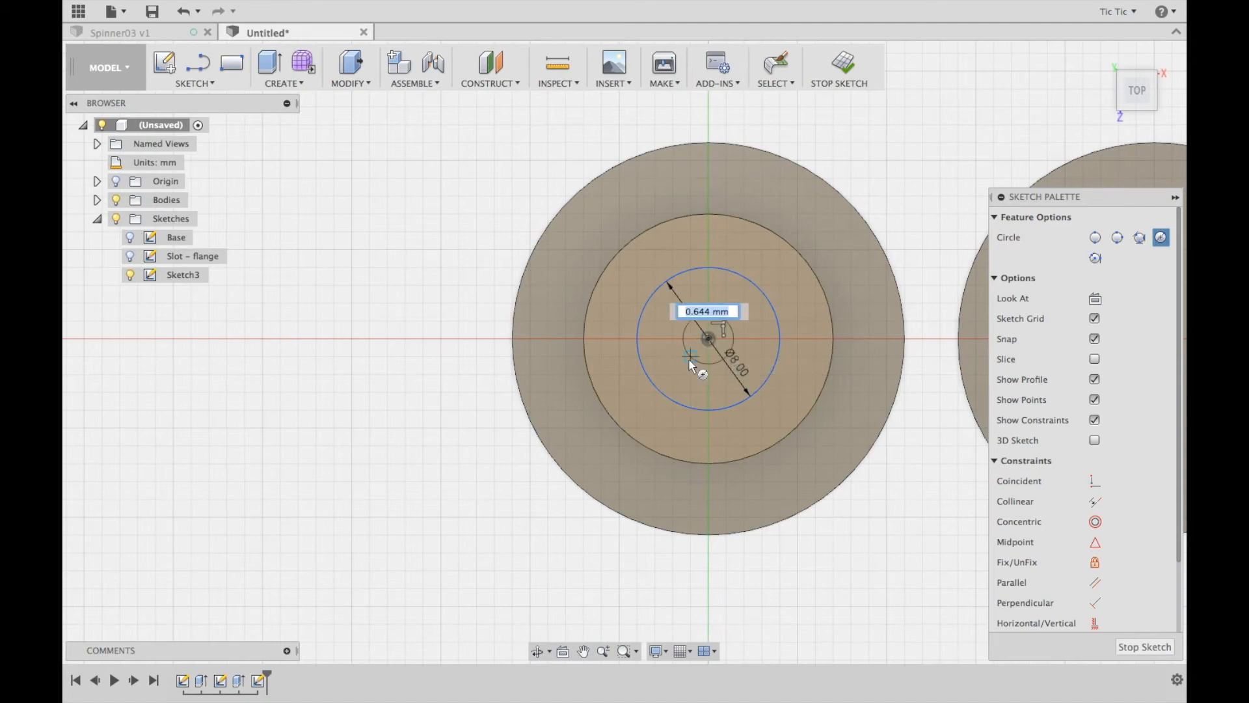
{"action": "type", "text": "4"}
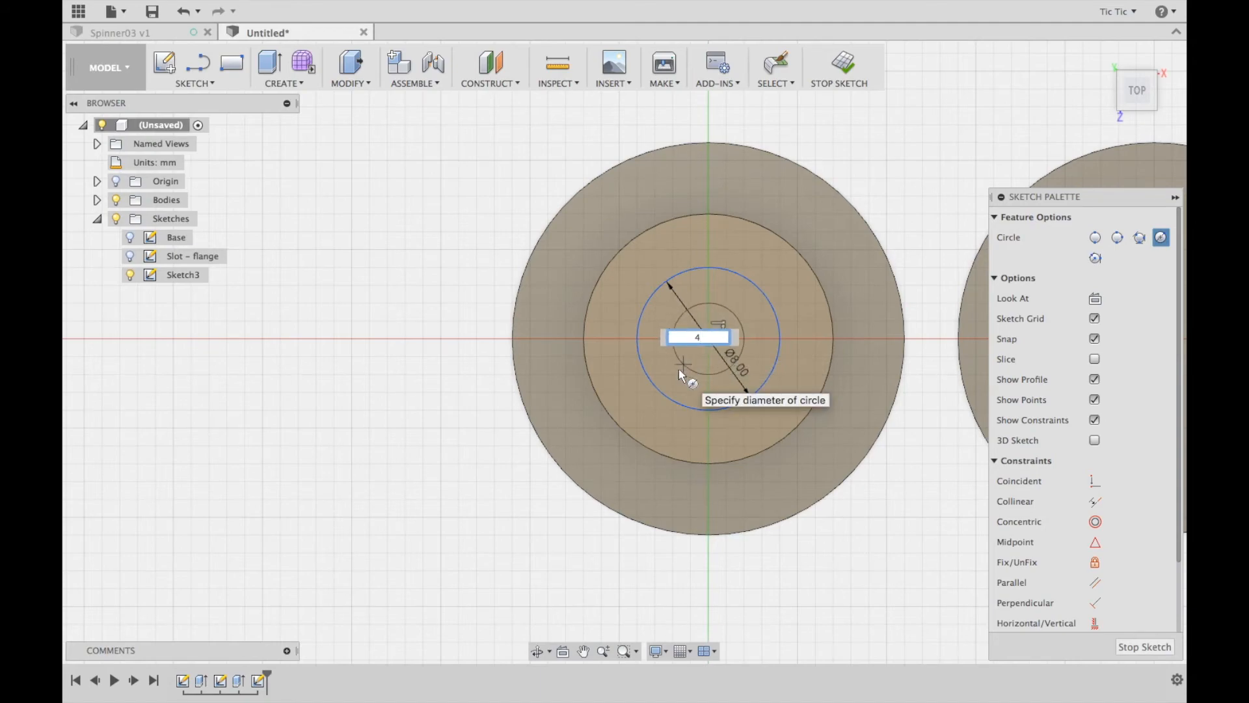
{"action": "key", "text": "Return"}
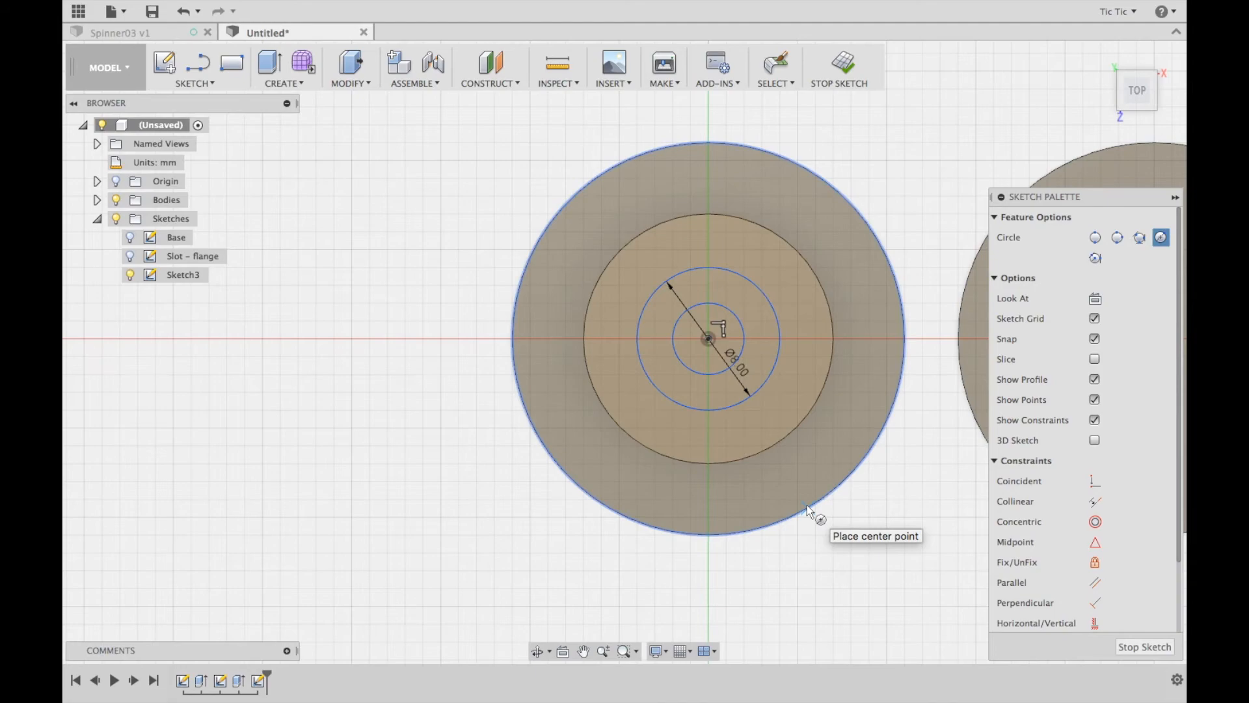
Draw two slightly slanted lines across the 8 mm circle, about 7.5 mm long above its centre and about 7.3 mm long below
{"action": "key", "text": "l"}
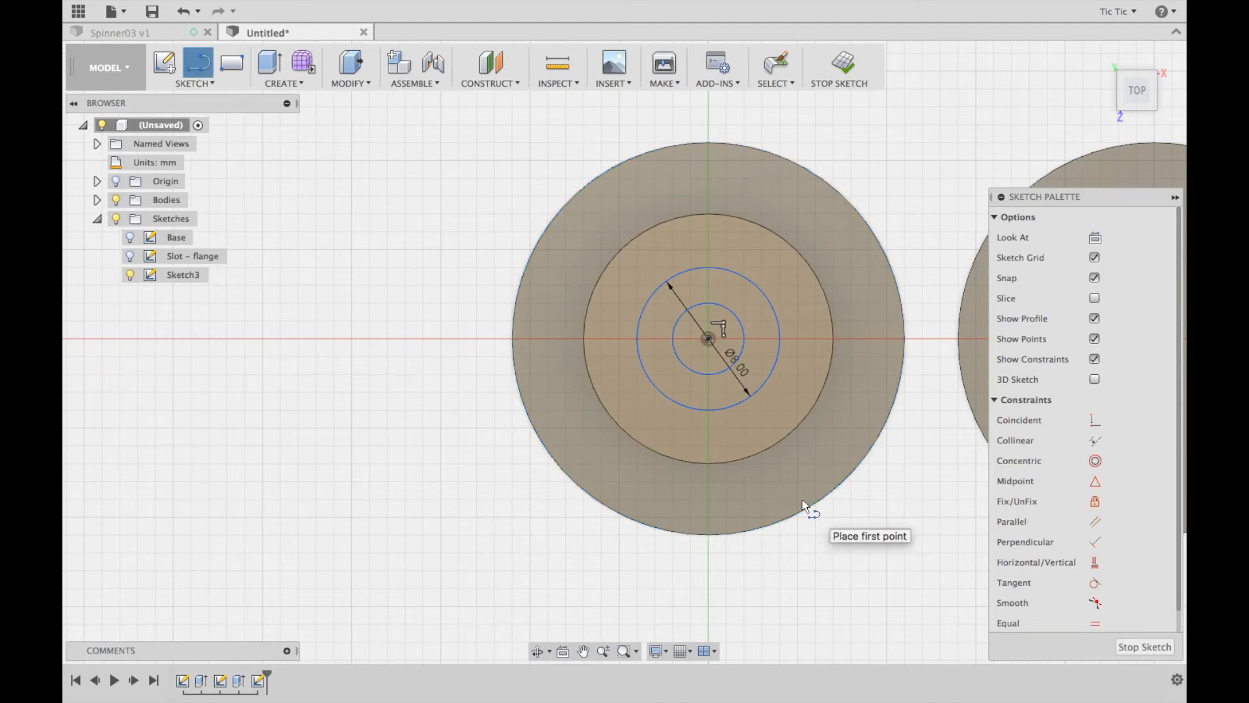
{"action": "left_click", "coordinate": [640, 318]}
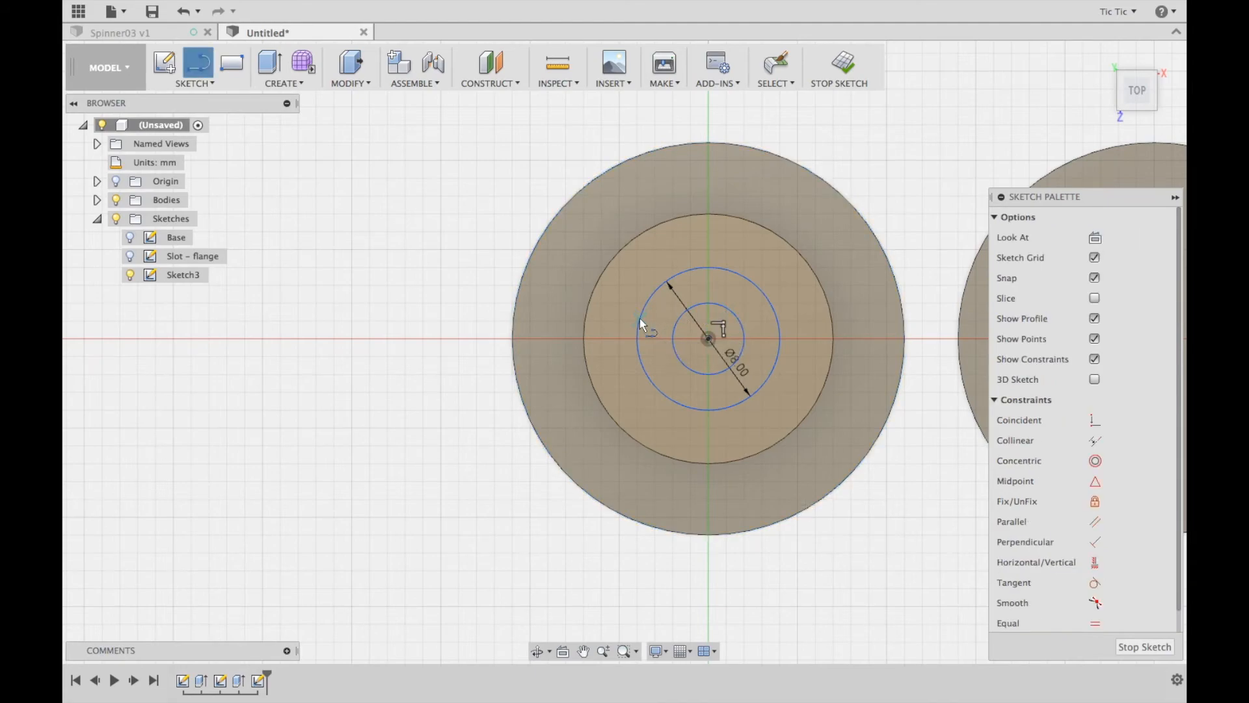
{"action": "left_click", "coordinate": [771, 311]}
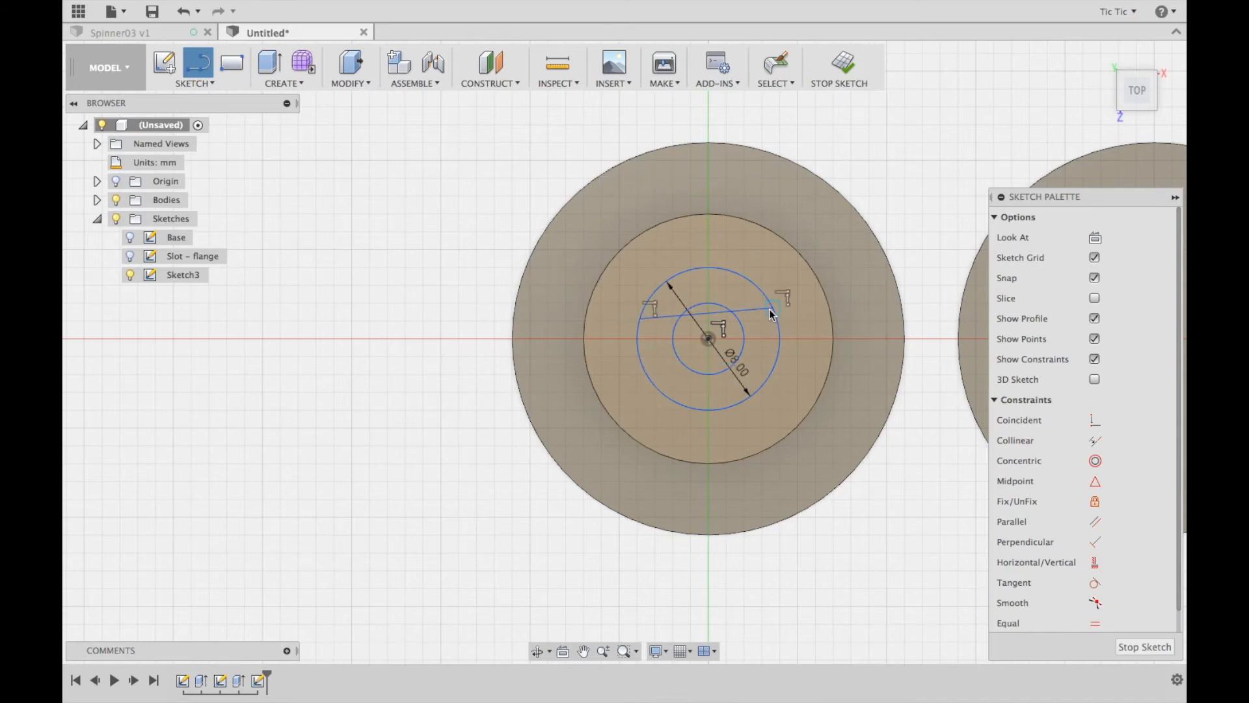
{"action": "left_click", "coordinate": [639, 361]}
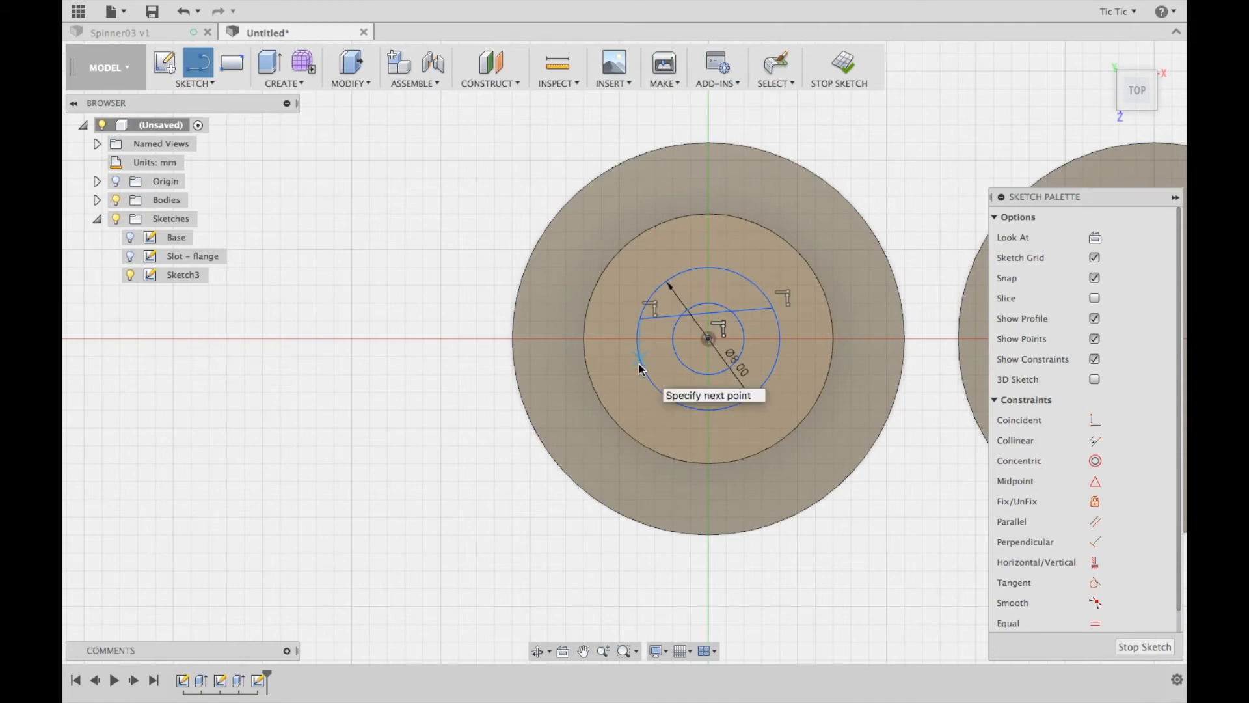
{"action": "left_click", "coordinate": [768, 377]}
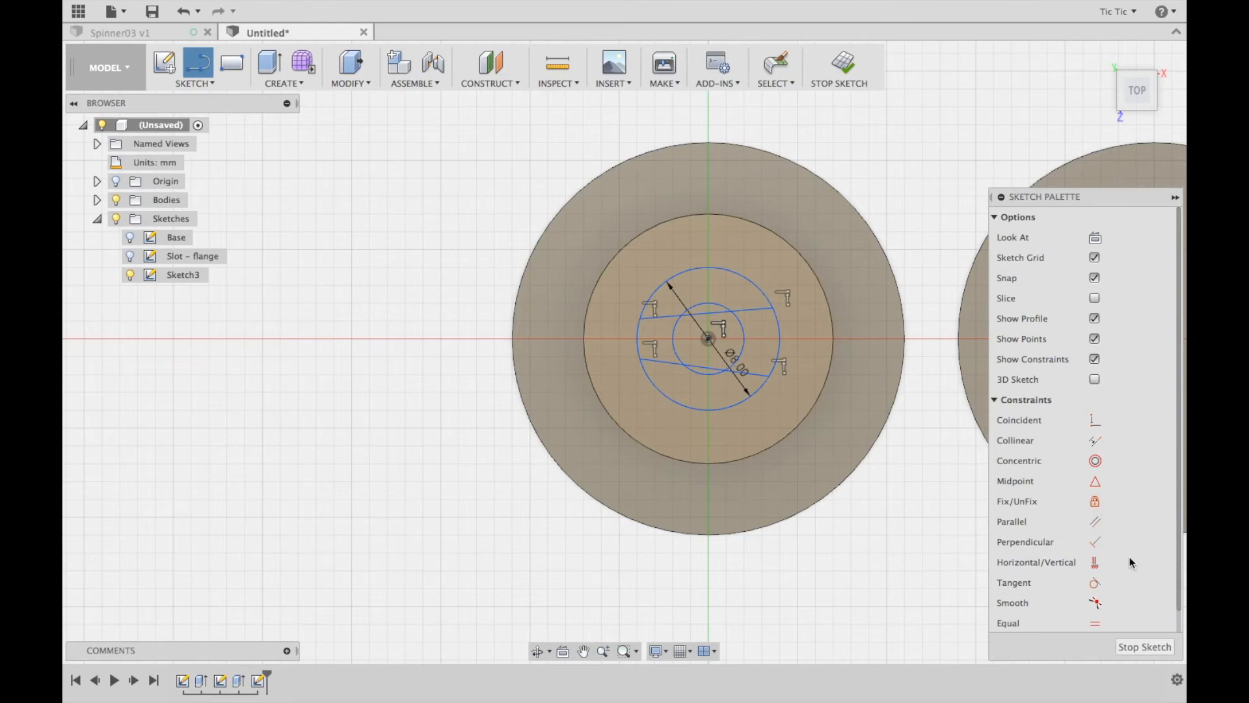
Constrain both slanted lines across the 8 mm circle to be horizontal
{"action": "scroll", "coordinate": [1130, 562], "scroll_direction": "down", "scroll_amount": 1}
{"action": "left_click", "coordinate": [1095, 541]}
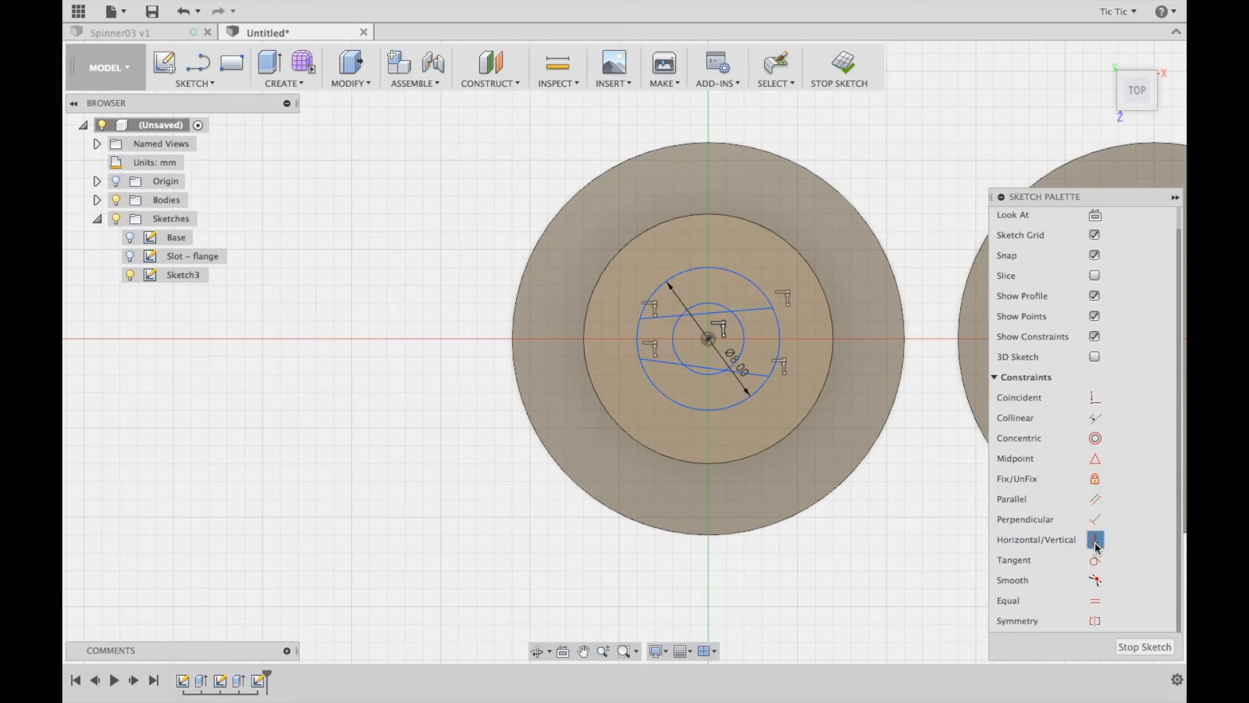
{"action": "left_click", "coordinate": [667, 362]}
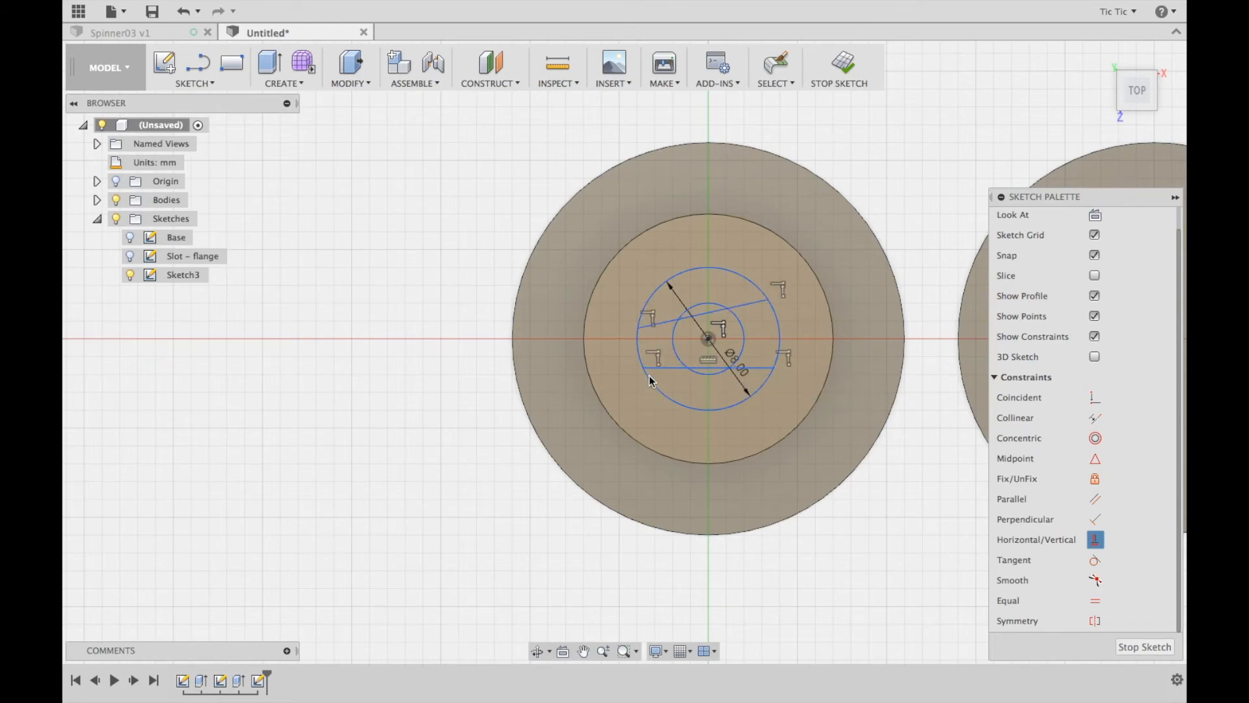
{"action": "left_click", "coordinate": [747, 311]}
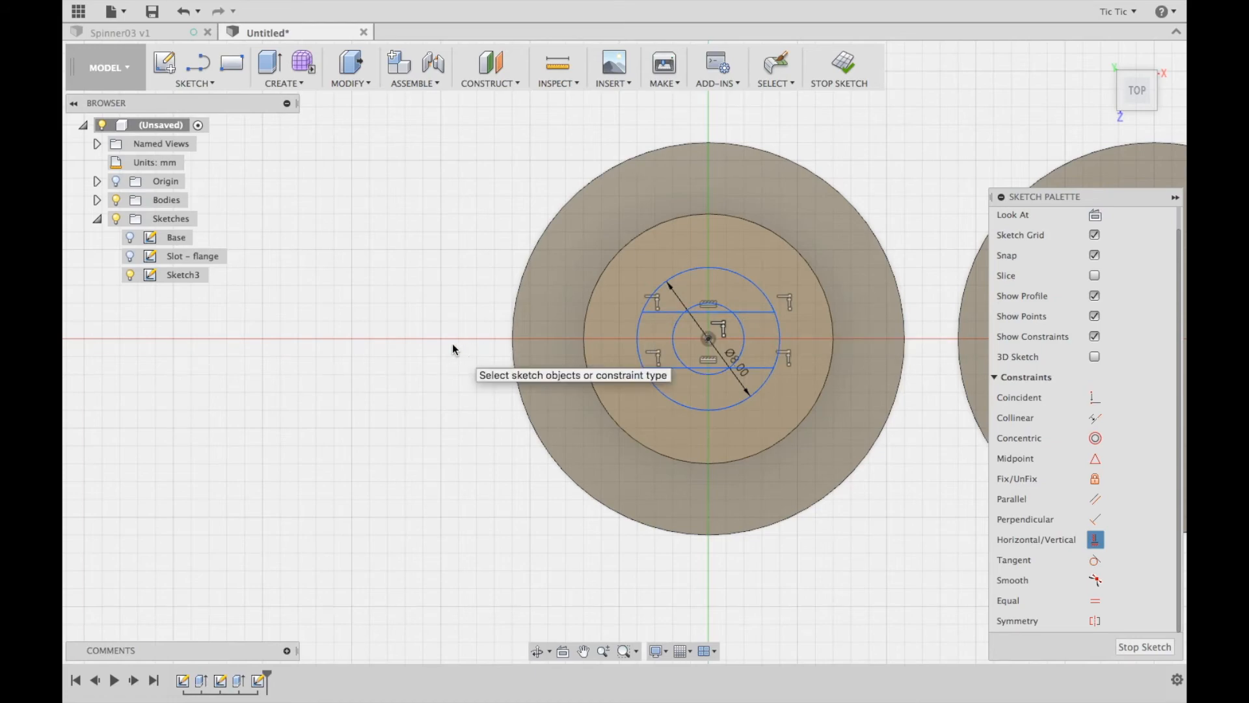
Dimension the distance between the two horizontal lines as 1.5 mm
{"action": "key", "text": "d"}
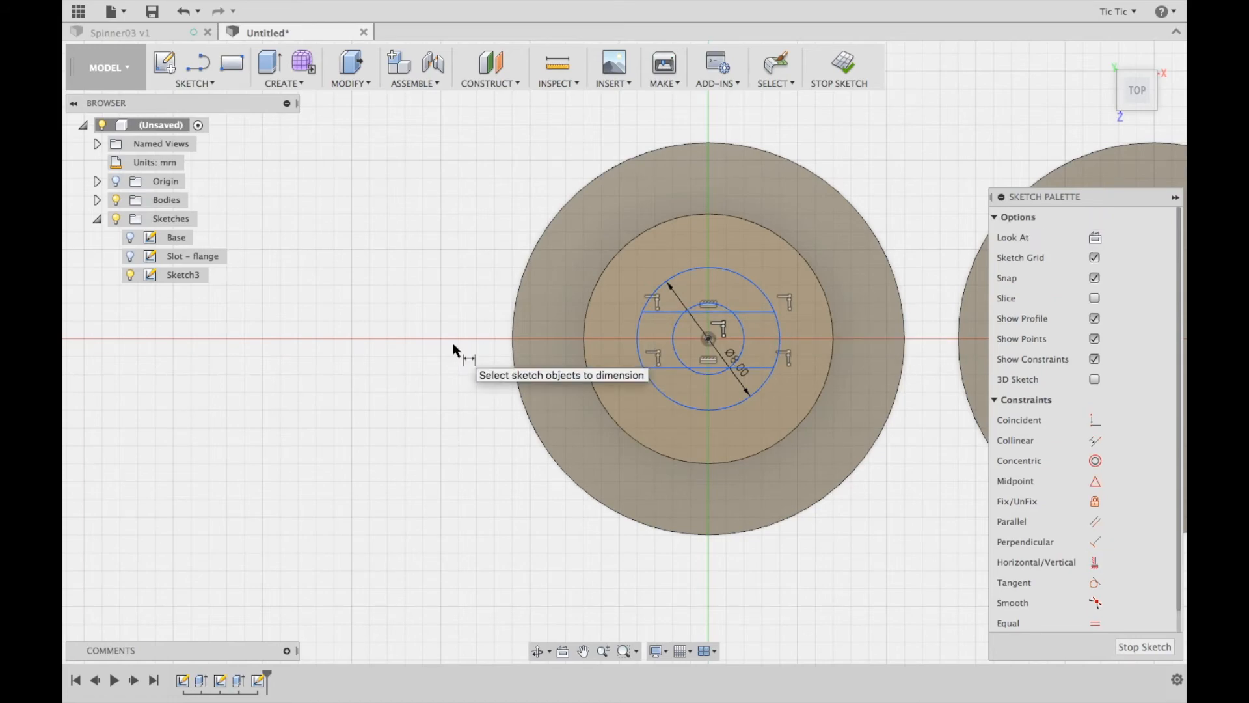
{"action": "left_click", "coordinate": [670, 312]}
{"action": "left_click", "coordinate": [670, 368]}
{"action": "left_click", "coordinate": [424, 361]}
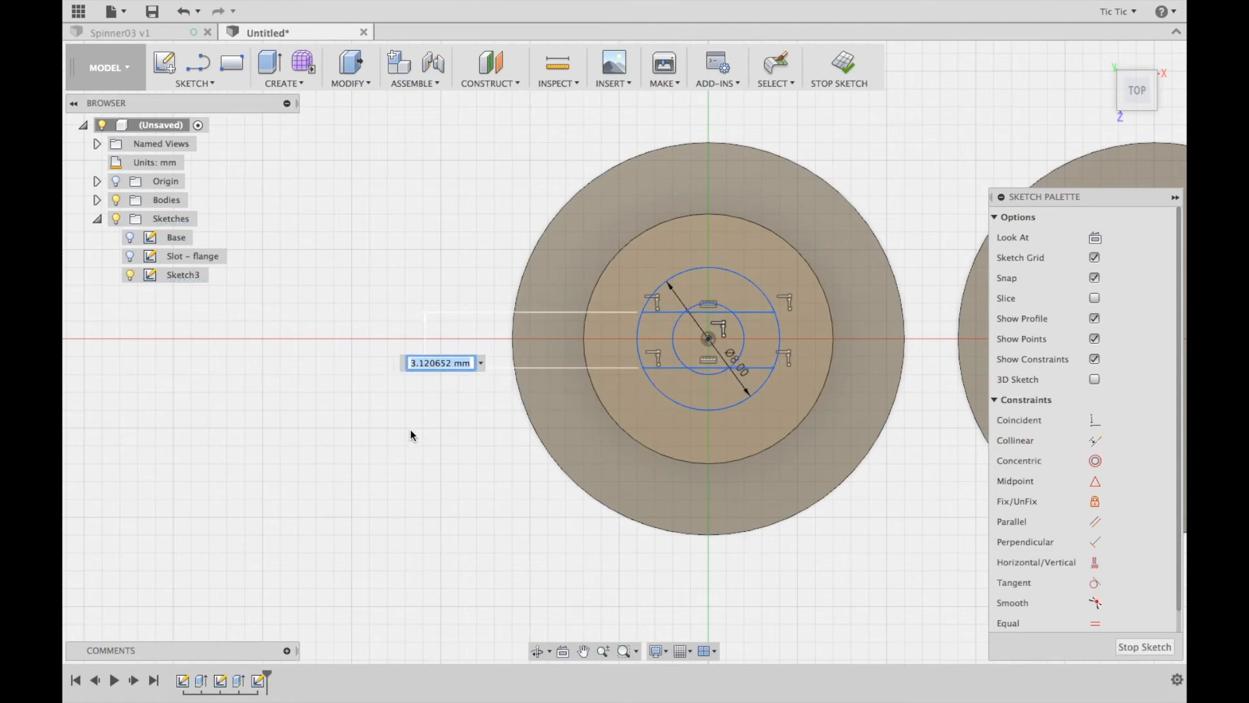
{"action": "type", "text": "1.5"}
{"action": "key", "text": "Return"}
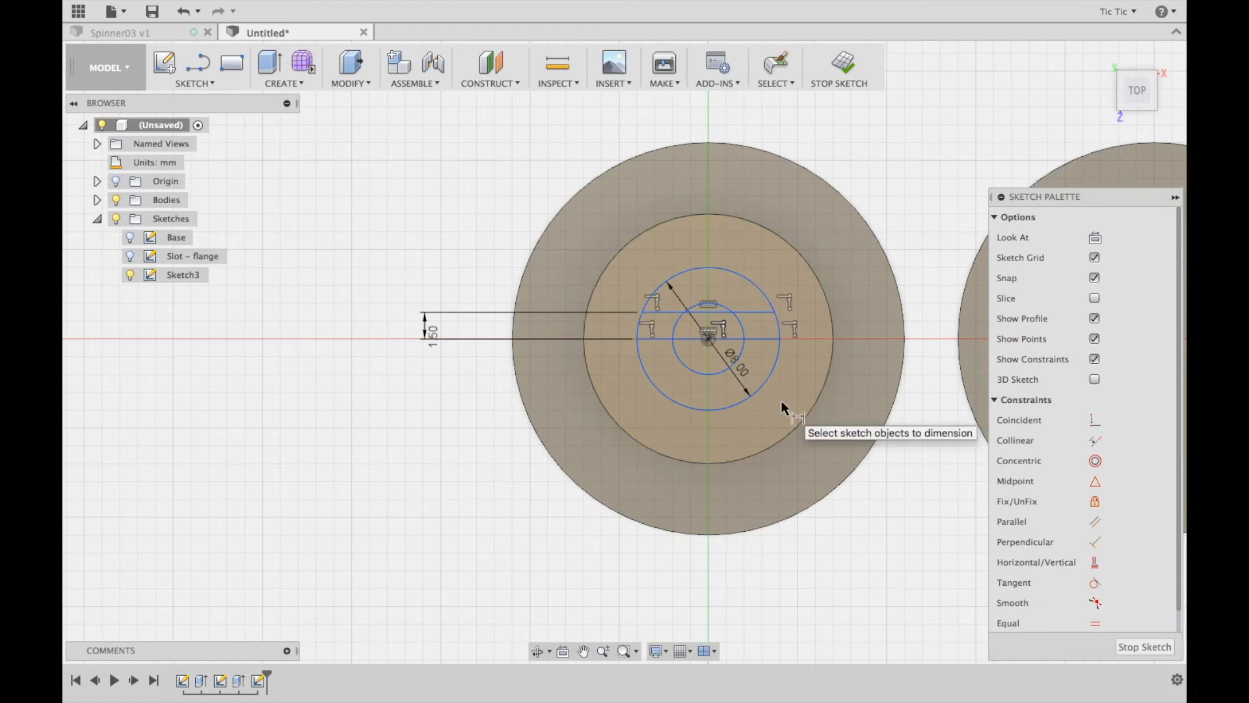
Dimension the upper horizontal line 0.75 mm from the circles' centre point
{"action": "left_click", "coordinate": [709, 337]}
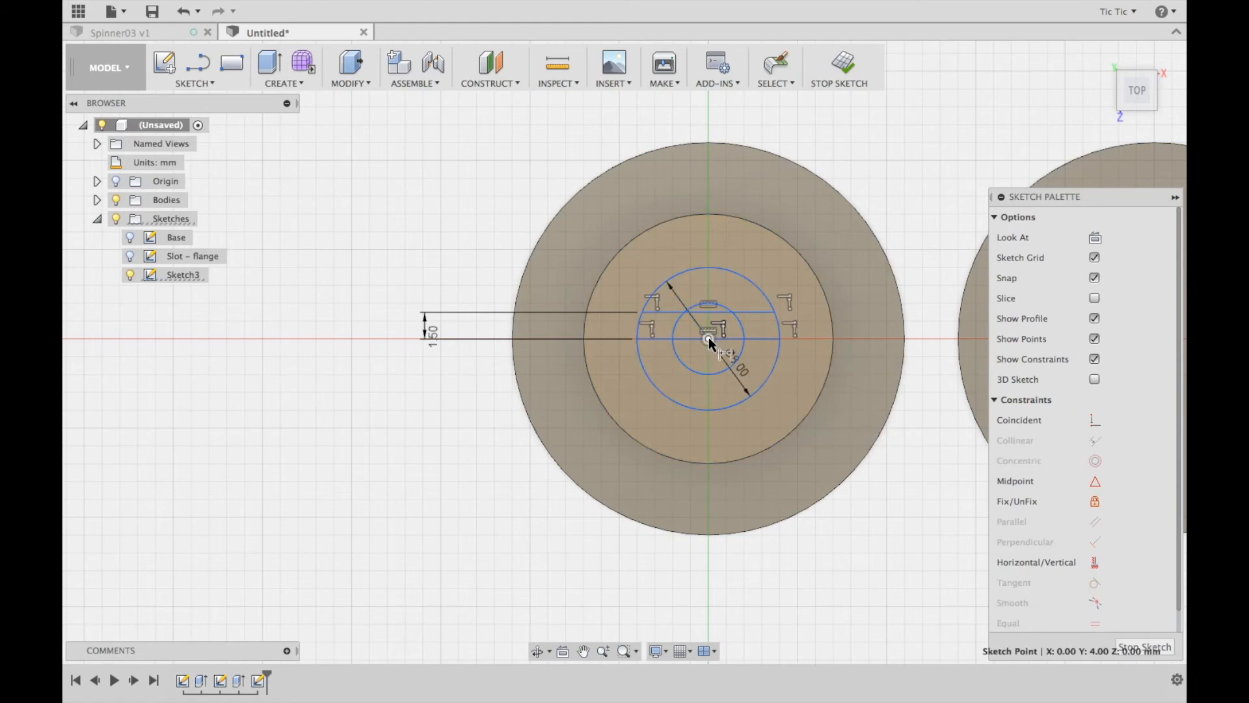
{"action": "left_click", "coordinate": [745, 314]}
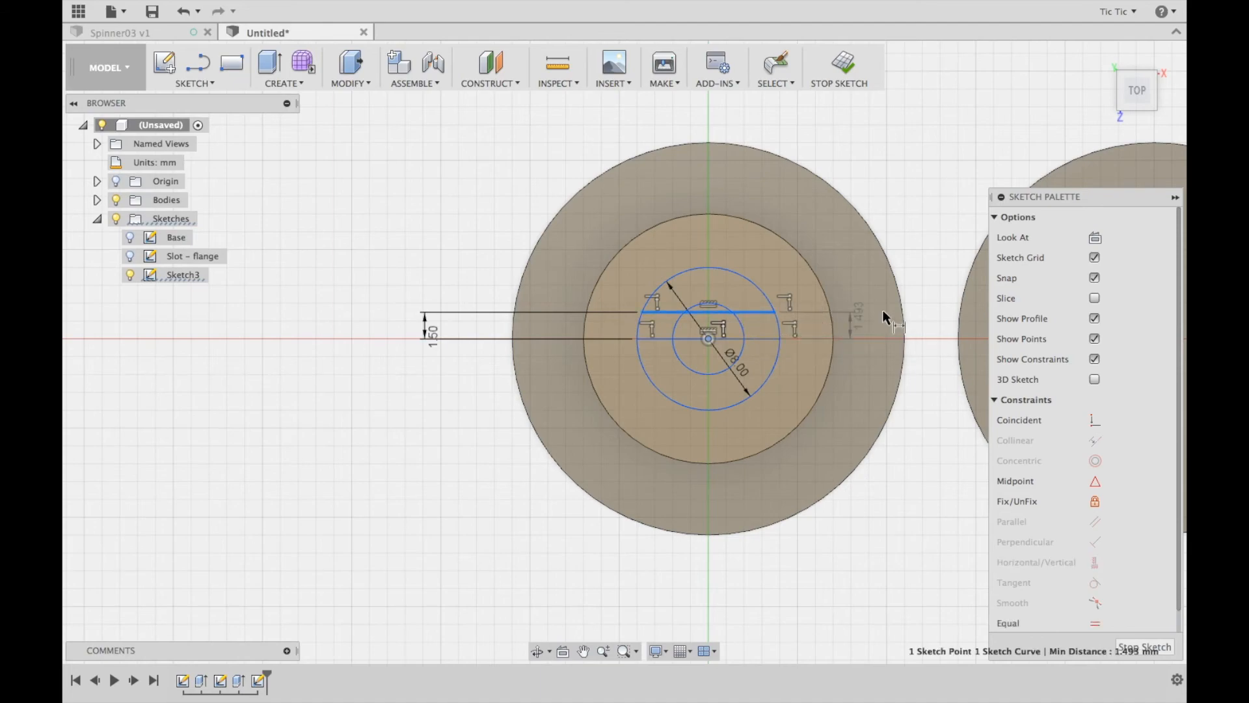
{"action": "left_click", "coordinate": [923, 281]}
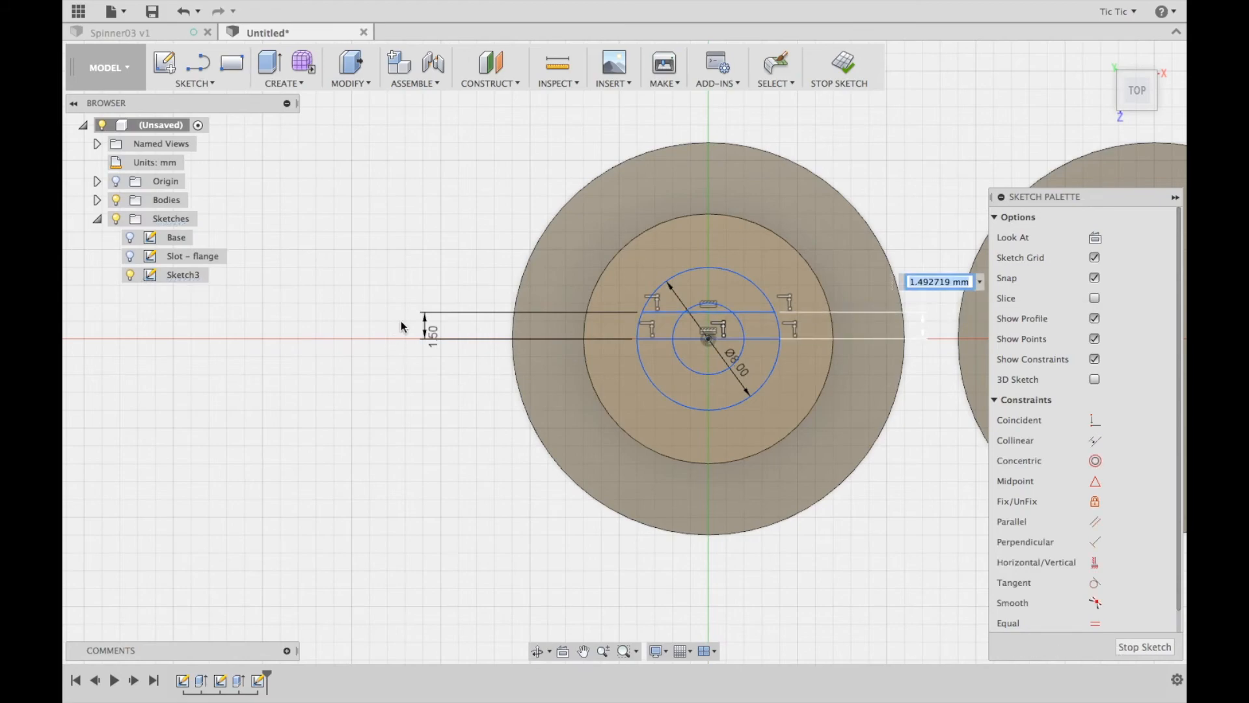
{"action": "type", "text": "0.75"}
{"action": "key", "text": "Return"}
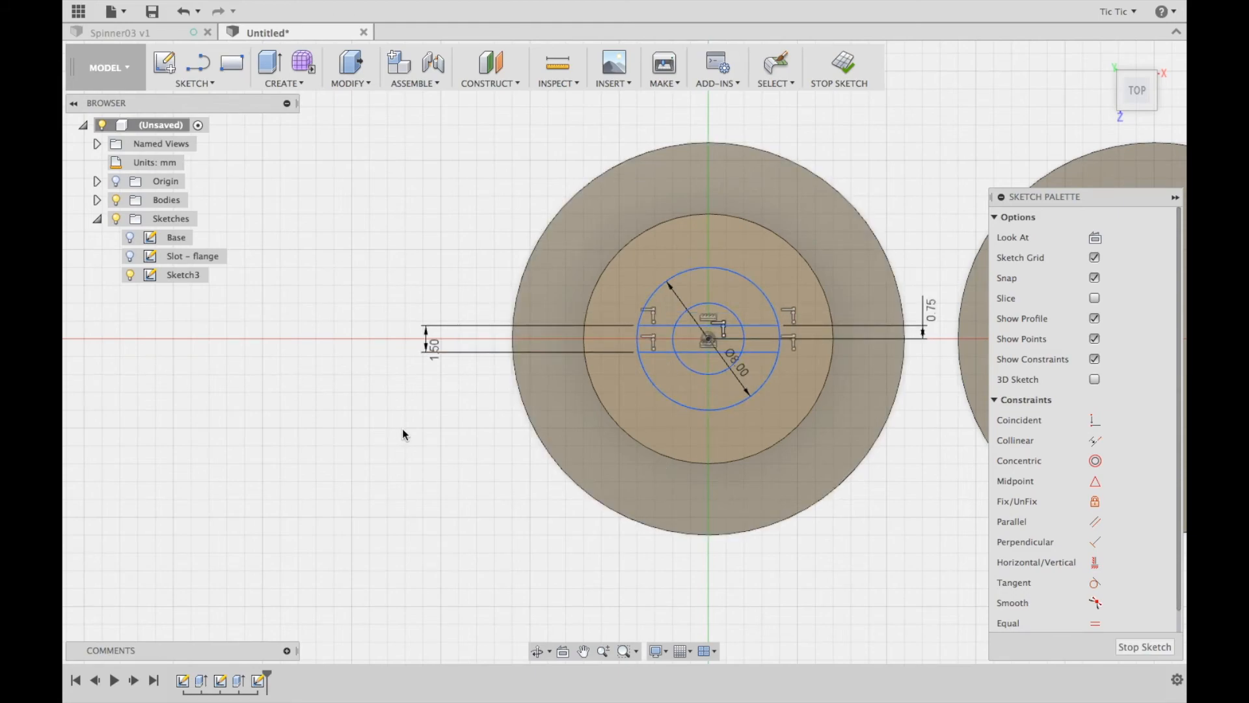
Trim the arcs between the two lines and the line segments inside the 4 mm circle, then finish the sketch
{"action": "left_click", "coordinate": [643, 343]}
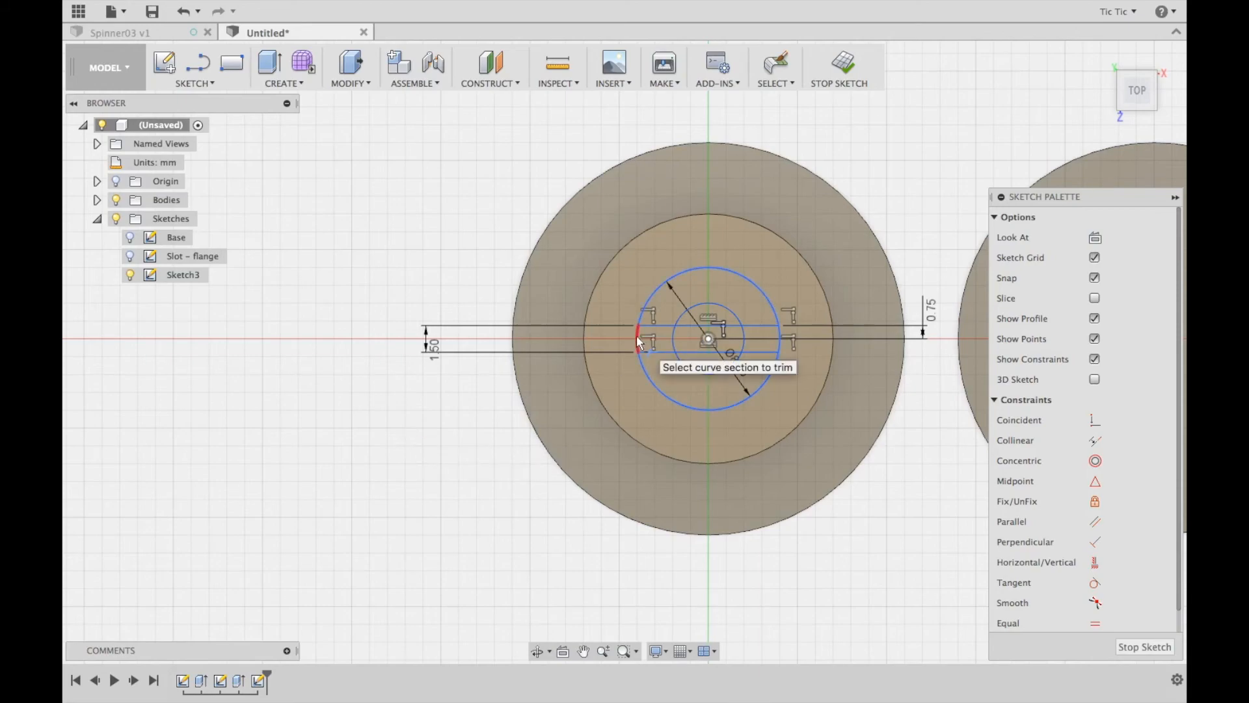
{"action": "left_click", "coordinate": [671, 335]}
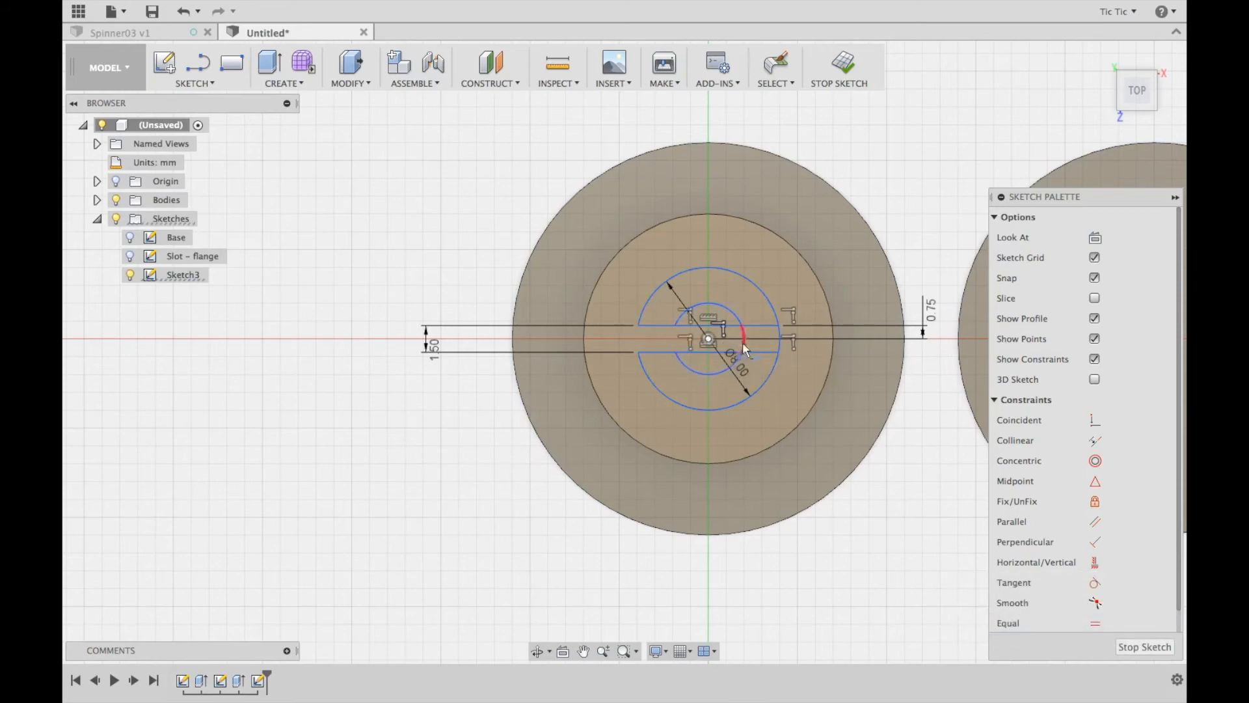
{"action": "left_click", "coordinate": [779, 341]}
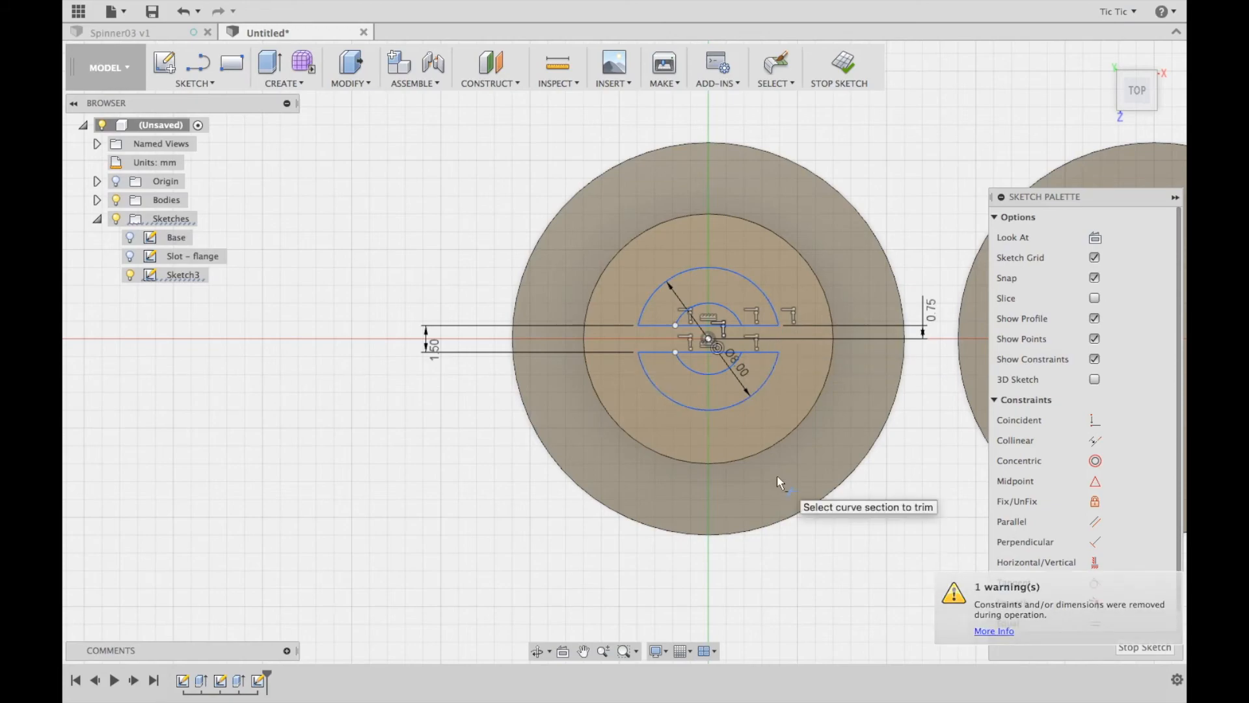
{"action": "left_click", "coordinate": [695, 354]}
{"action": "left_click", "coordinate": [686, 326]}
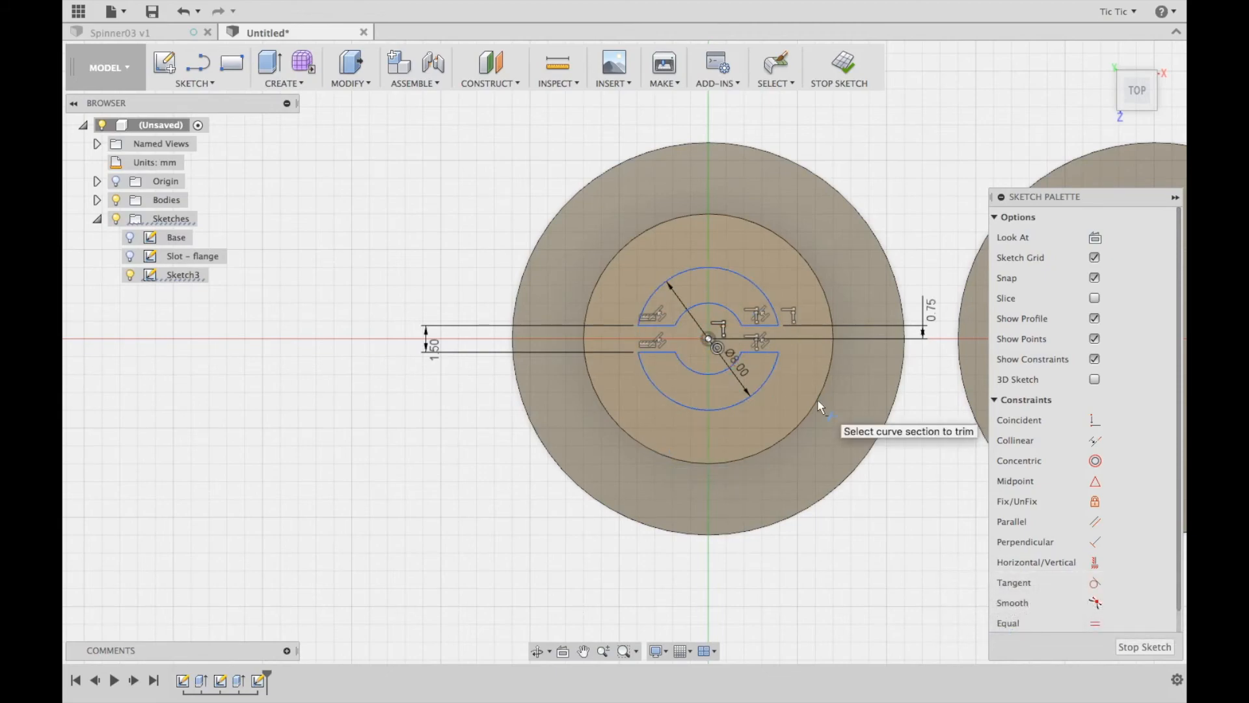
{"action": "left_click", "coordinate": [841, 67]}
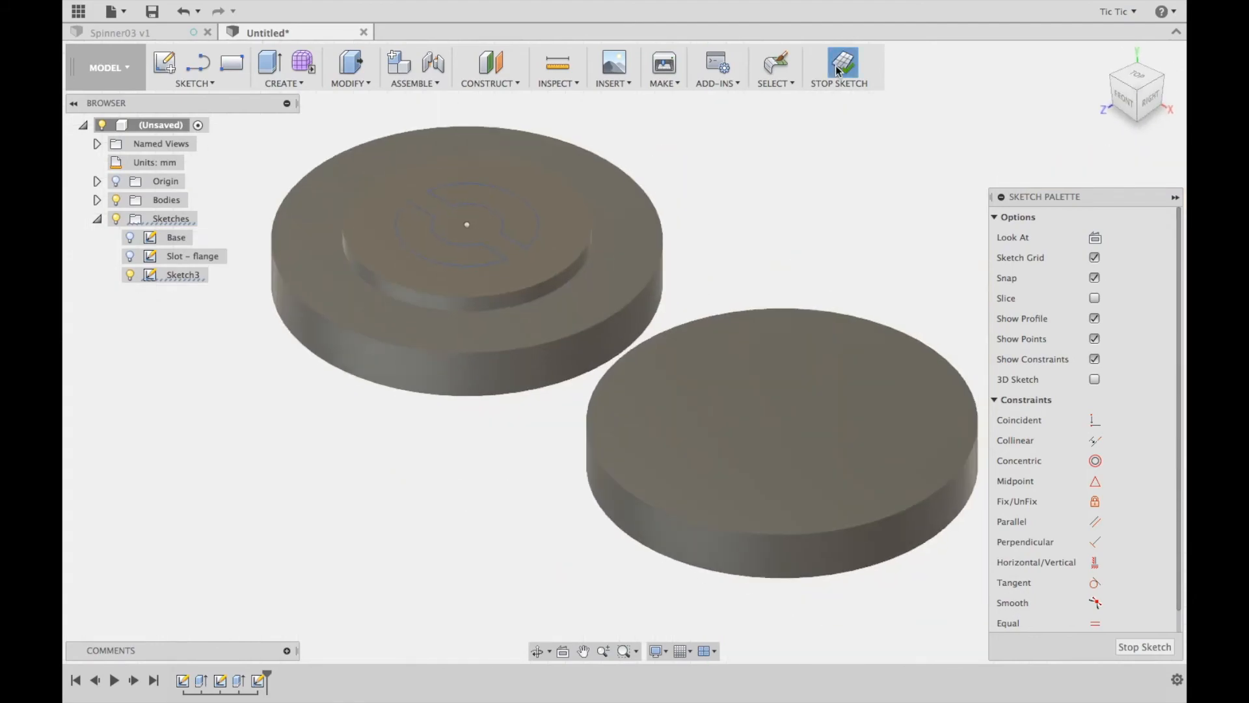
Extrude the two split-ring profiles 7 mm up from the flange, joined to the existing body
{"action": "left_click", "coordinate": [351, 65]}
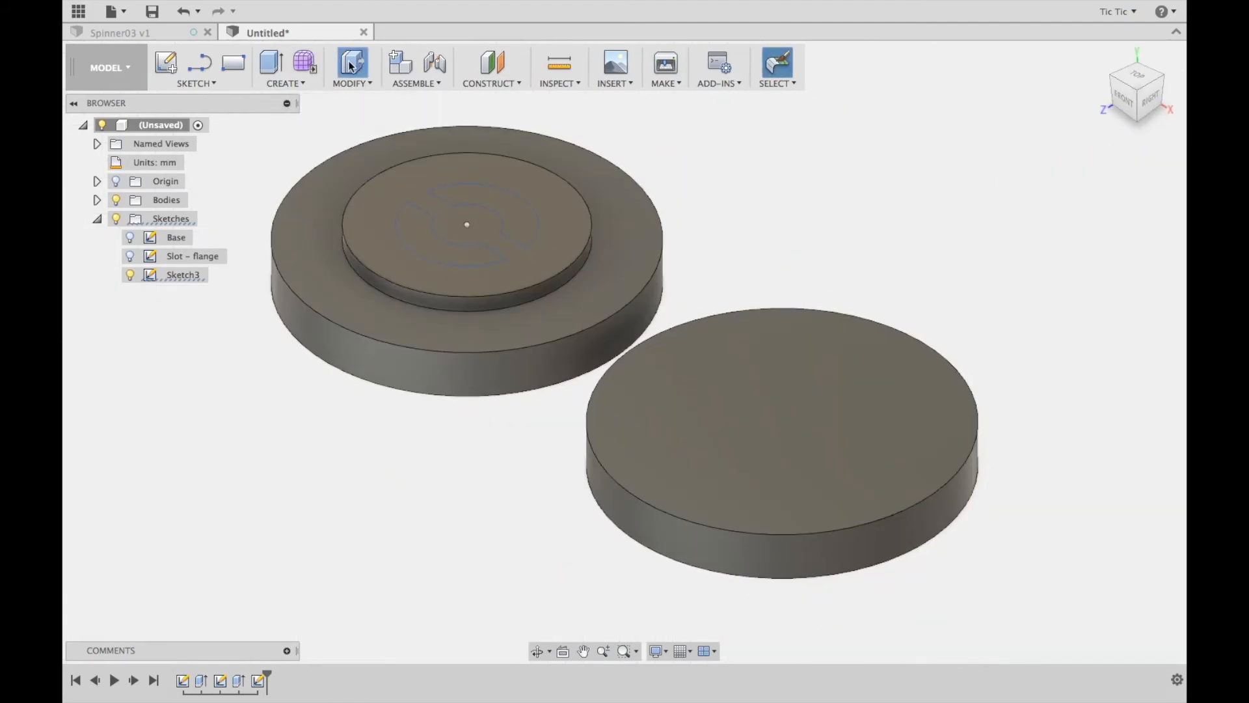
{"action": "left_click", "coordinate": [503, 207]}
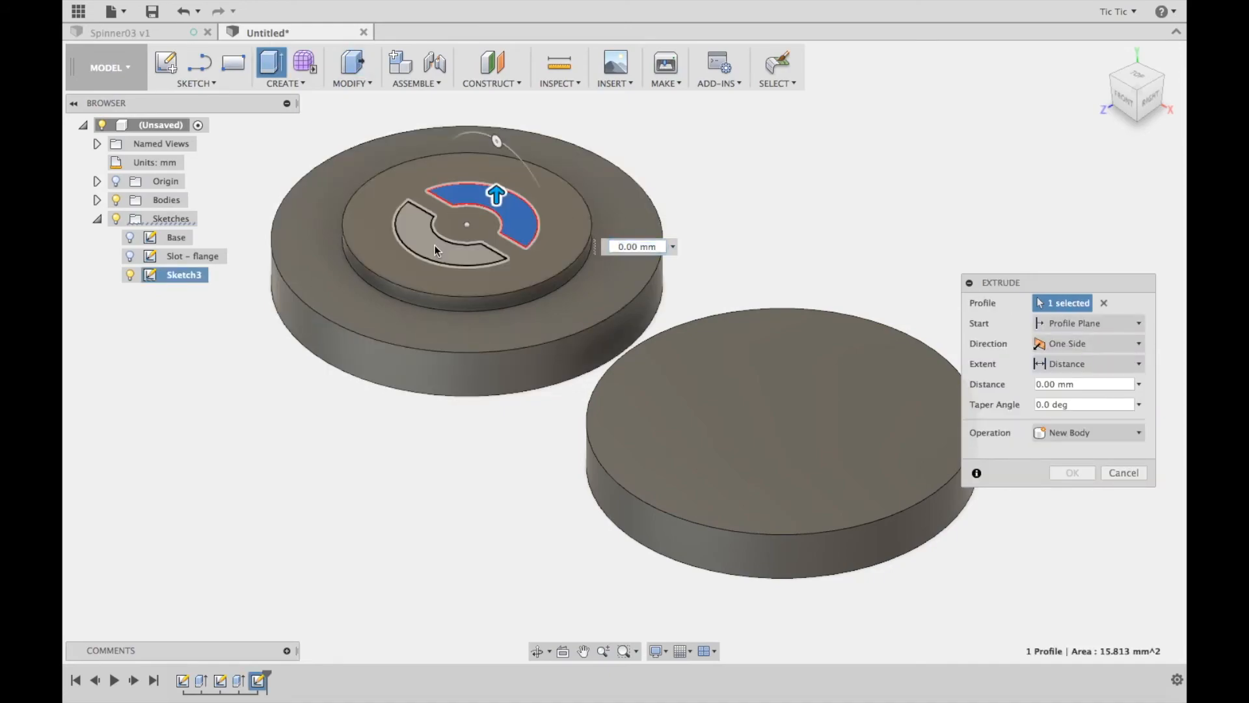
{"action": "left_click", "coordinate": [435, 246]}
{"action": "left_click", "coordinate": [1081, 384]}
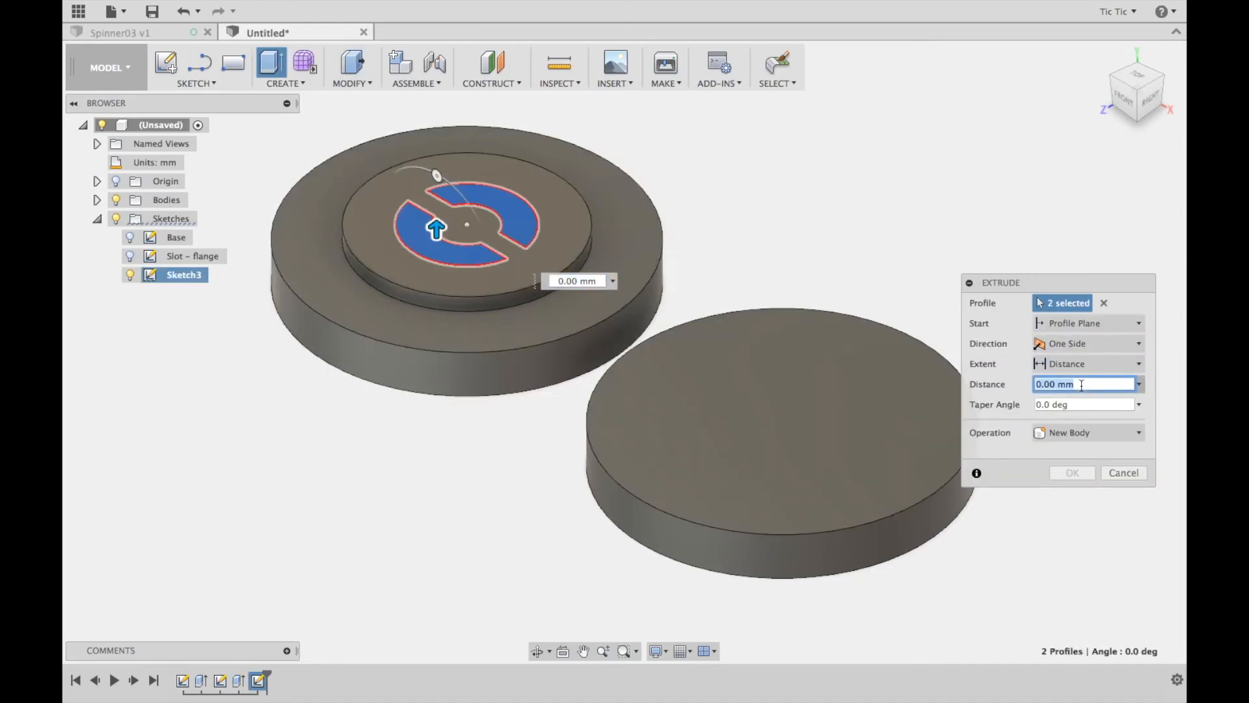
{"action": "type", "text": "7"}
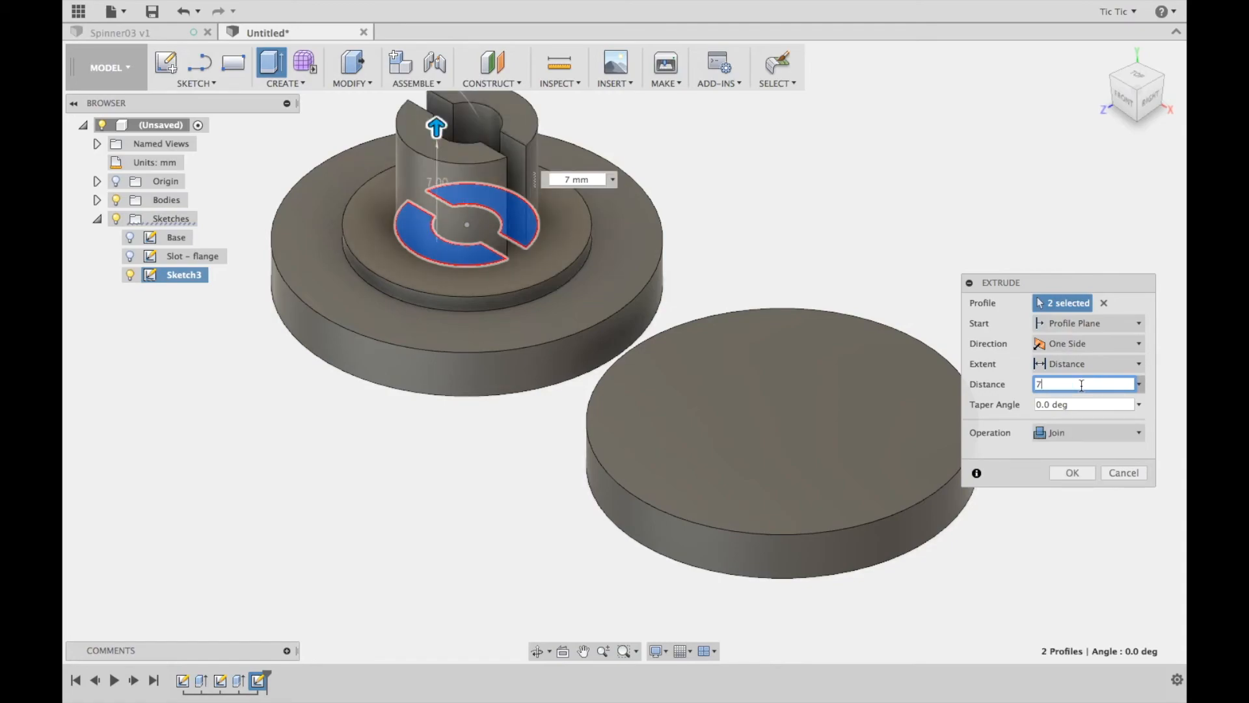
{"action": "left_click", "coordinate": [1072, 473]}
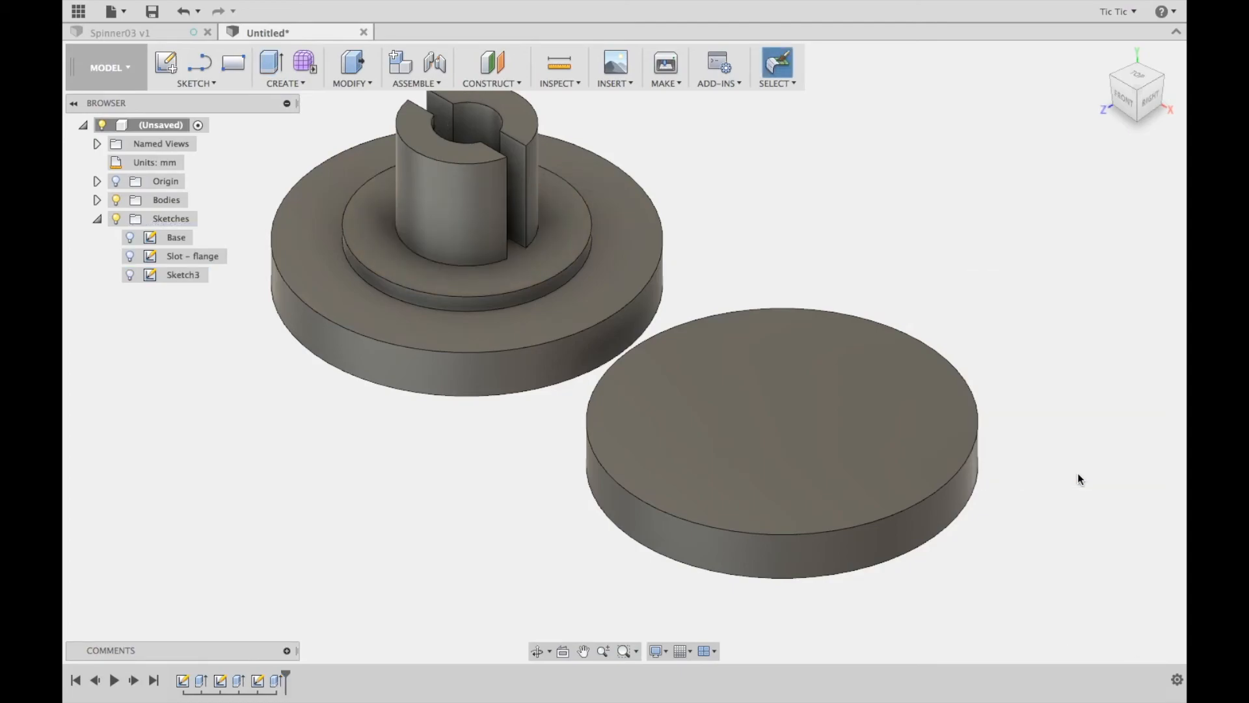
Rename the slotted pin's sketch as Slot - pin
{"action": "left_click", "coordinate": [182, 276]}
{"action": "left_click", "coordinate": [188, 276]}
{"action": "type", "text": "Slot - pin"}
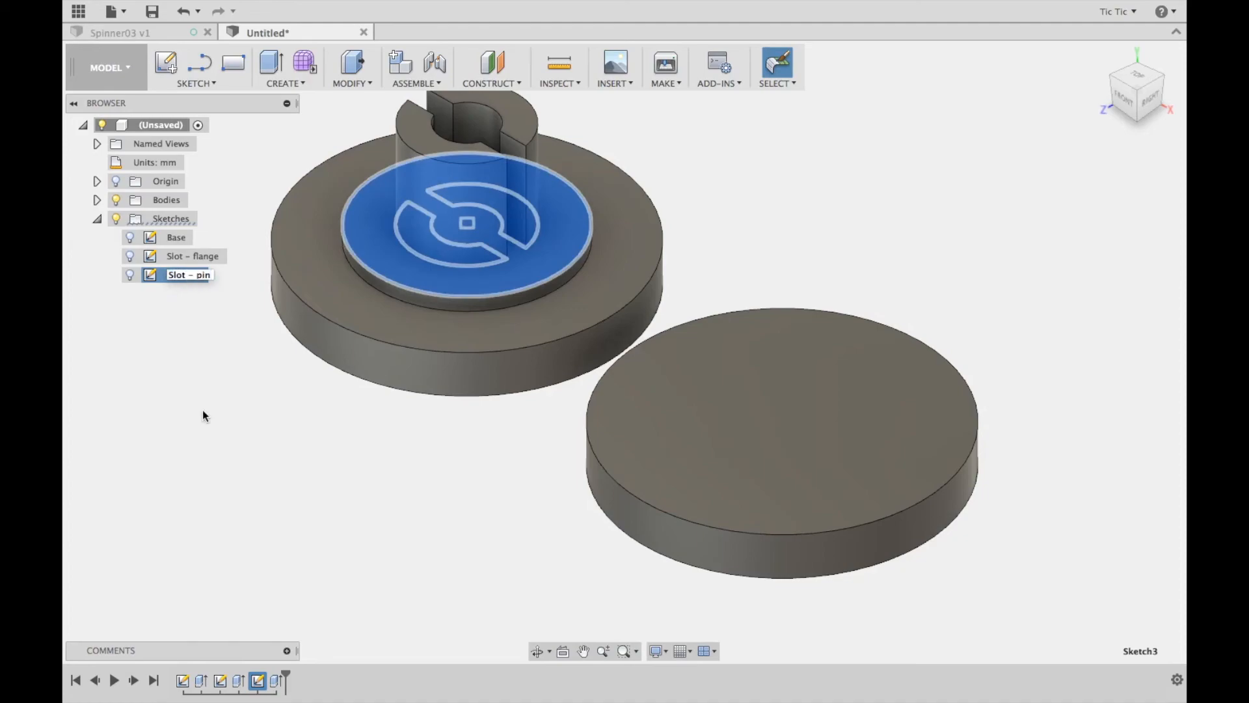
{"action": "key", "text": "Return"}
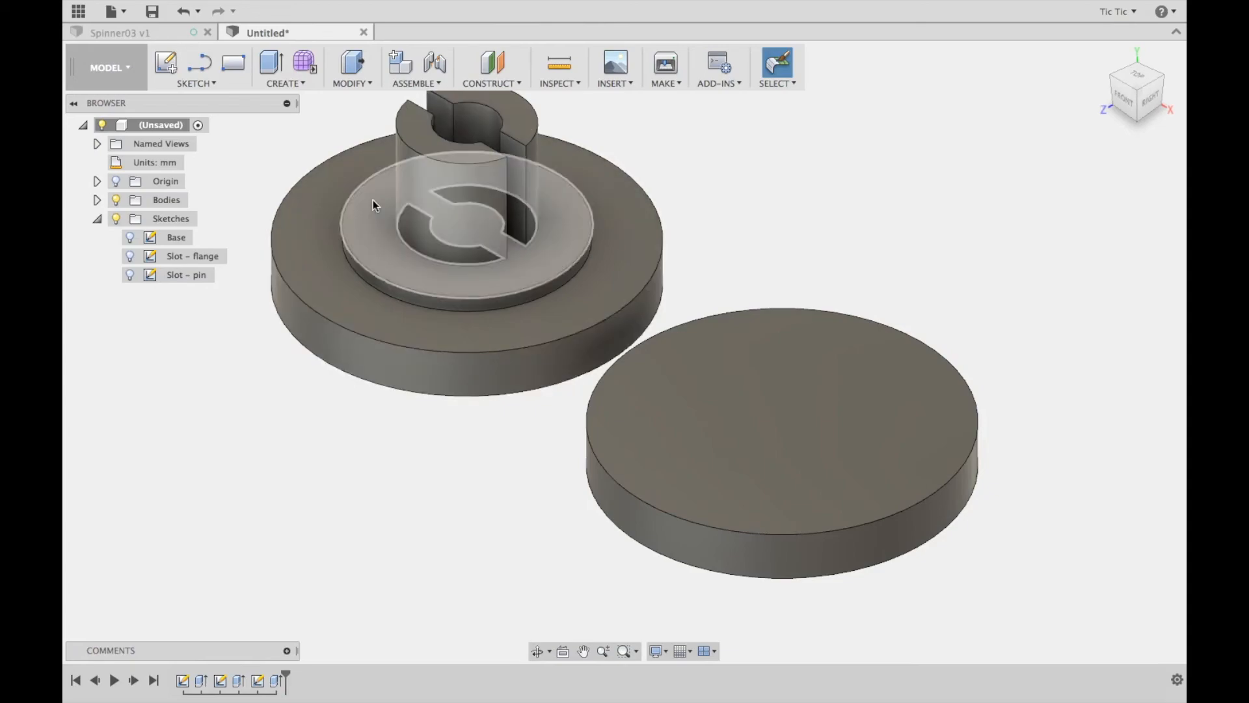
Sketch a 14 mm circle centred on the top face of the second, plain disc and finish the sketch
{"action": "left_click", "coordinate": [166, 63]}
{"action": "left_click", "coordinate": [682, 365]}
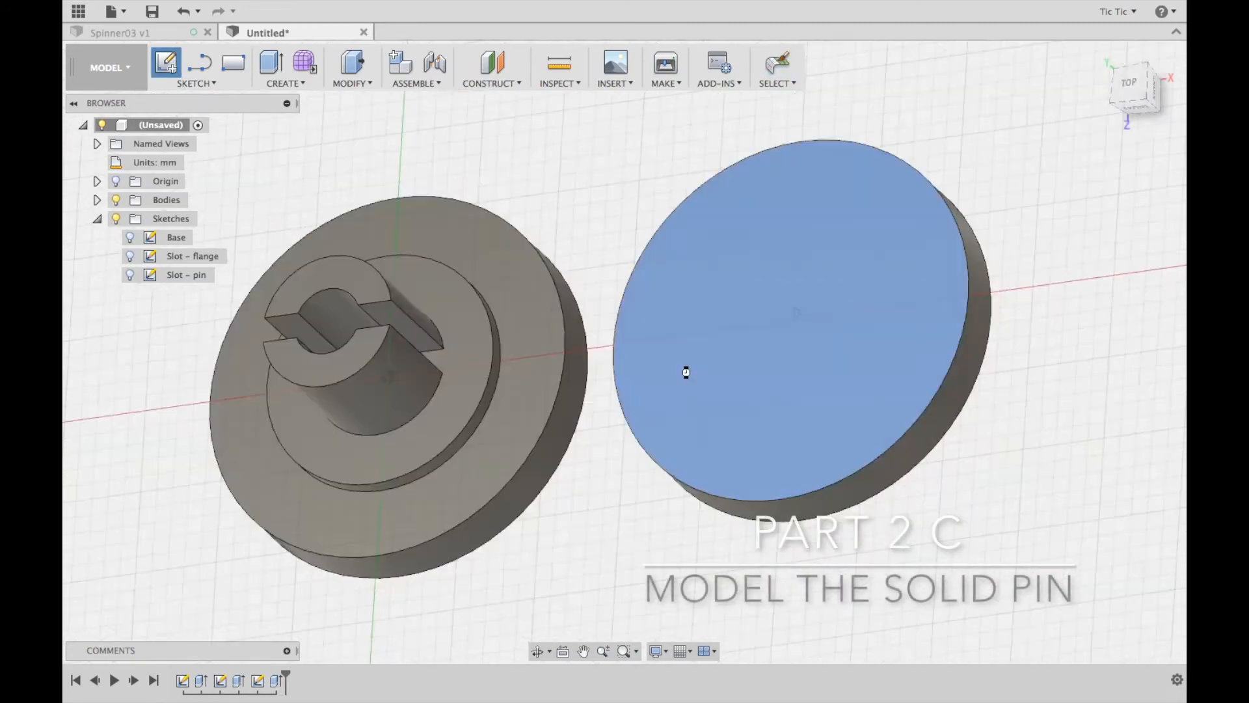
{"action": "key", "text": "c"}
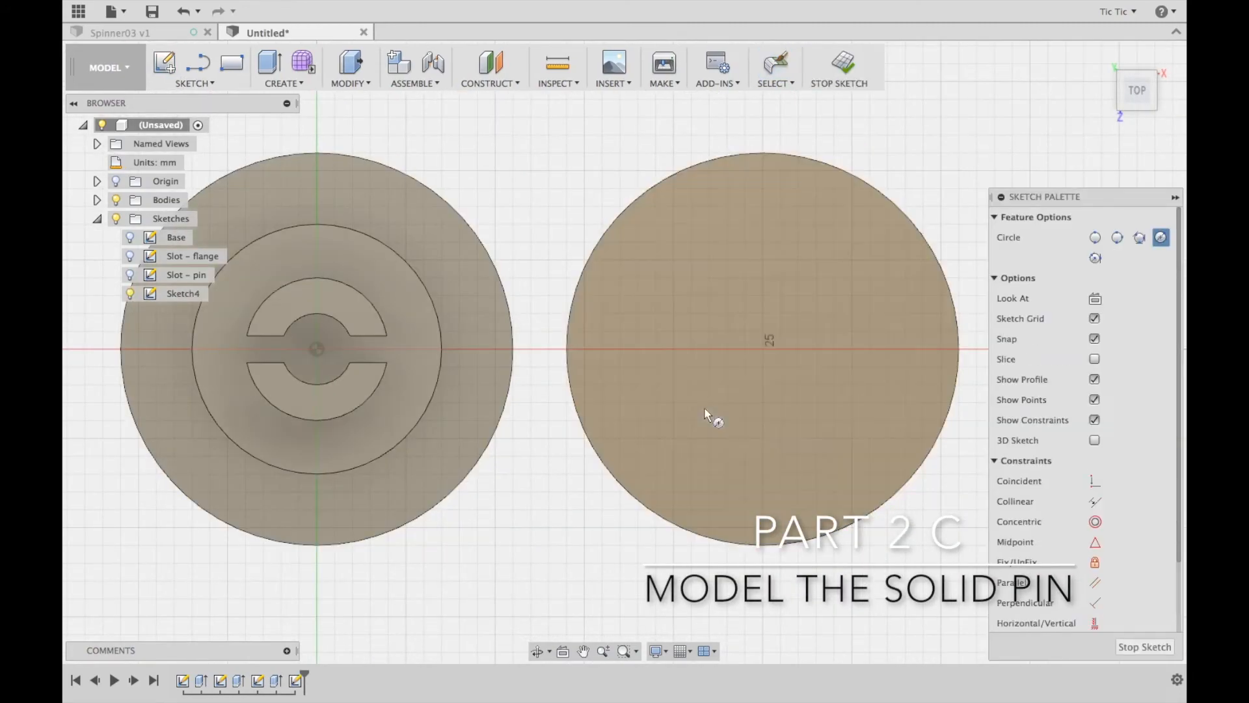
{"action": "left_click", "coordinate": [762, 350]}
{"action": "type", "text": "14"}
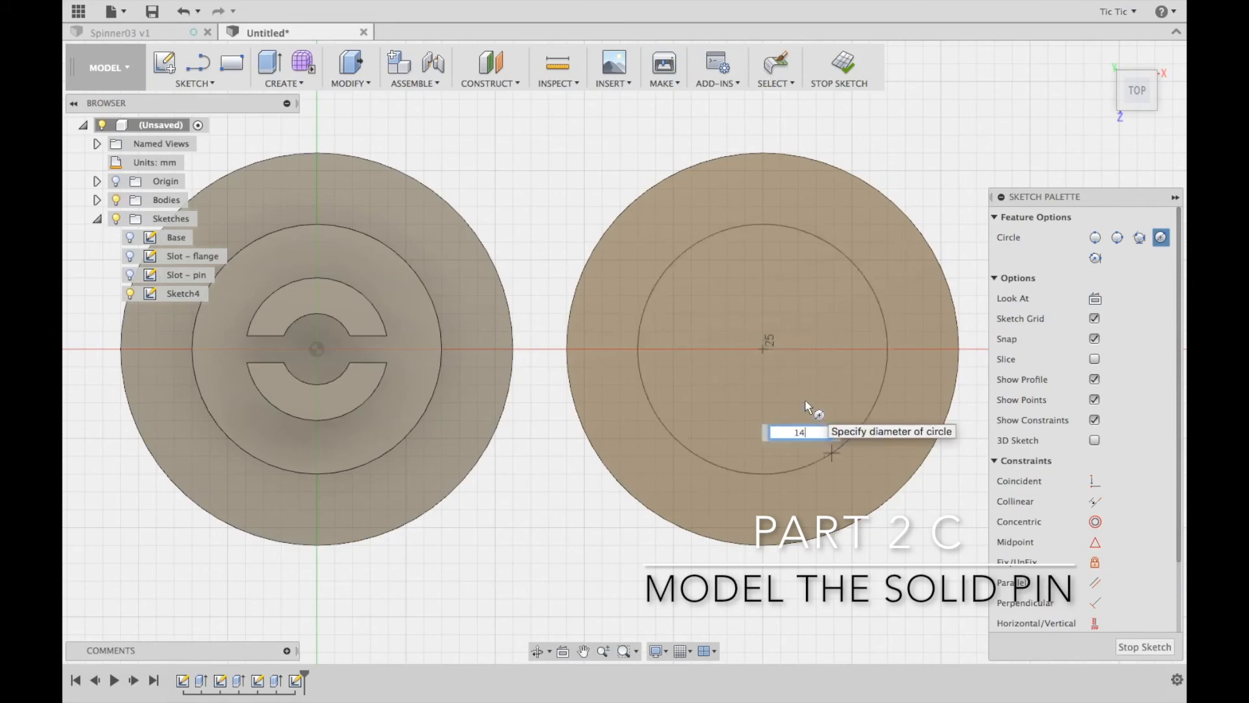
{"action": "key", "text": "Return"}
{"action": "key", "text": "Escape"}
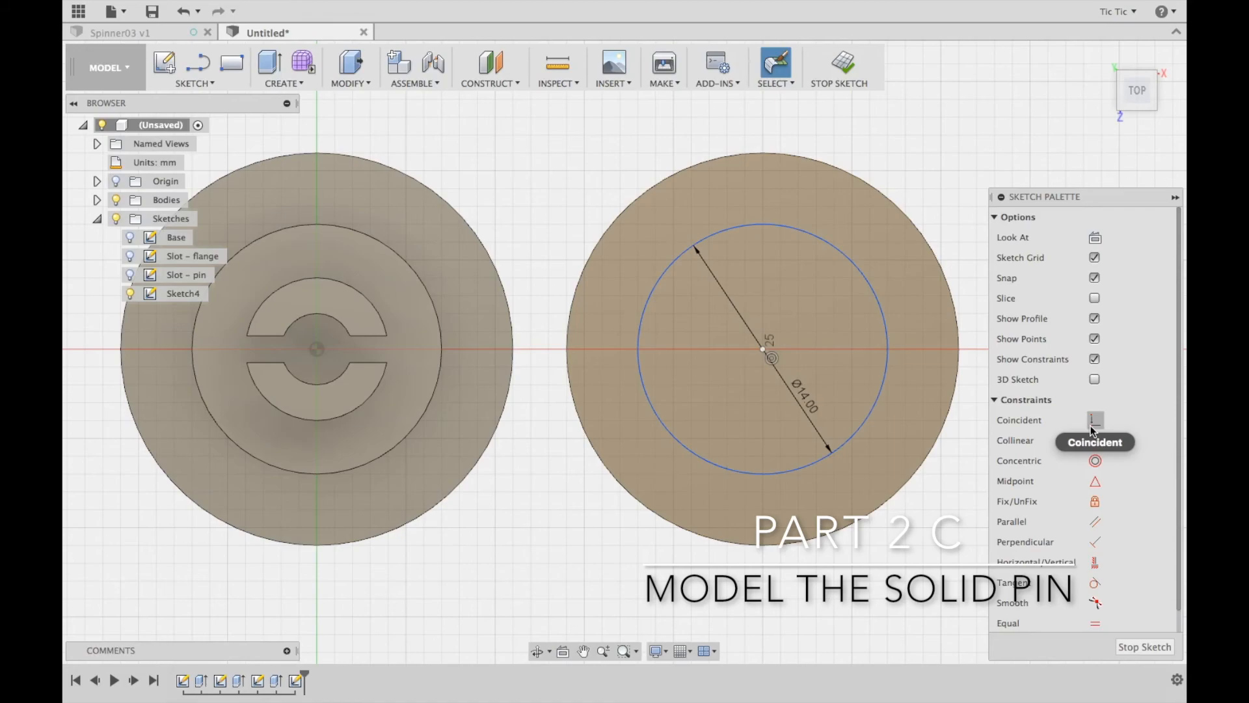
{"action": "left_click", "coordinate": [844, 63]}
Rename the new 14 mm circle sketch as Solid - flange
{"action": "left_click", "coordinate": [182, 295]}
{"action": "double_click", "coordinate": [184, 294]}
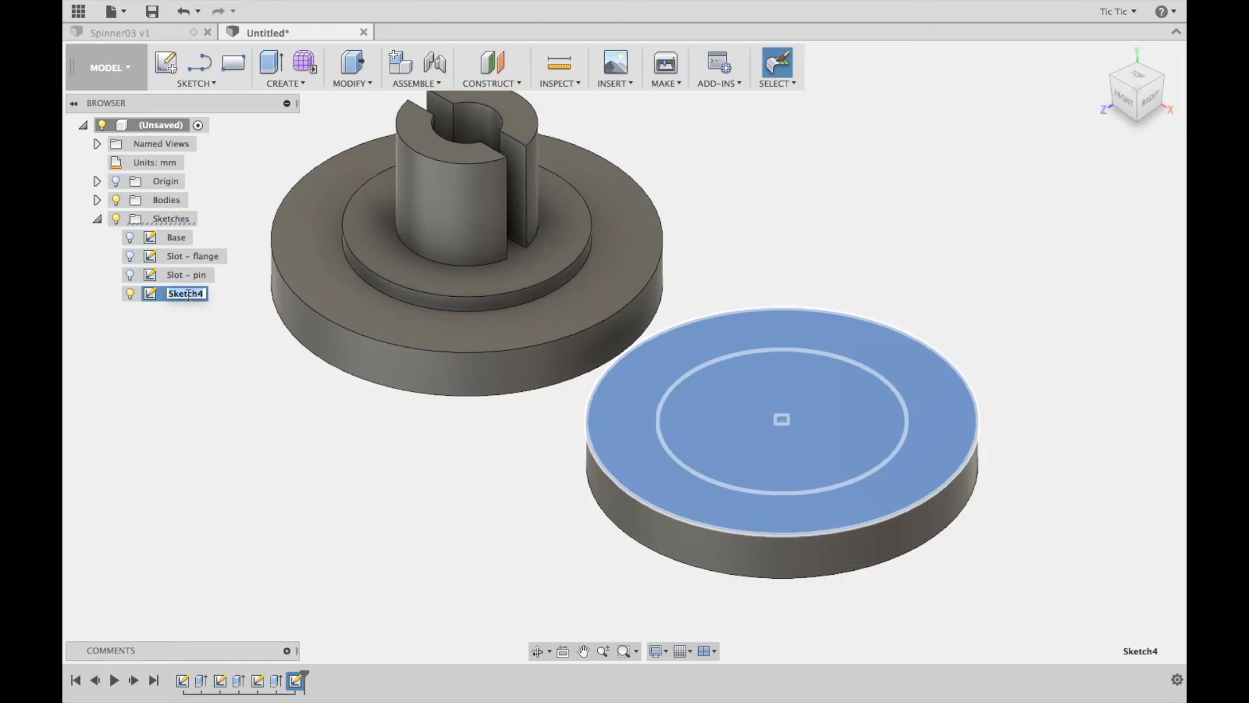
{"action": "type", "text": "Solid - flange"}
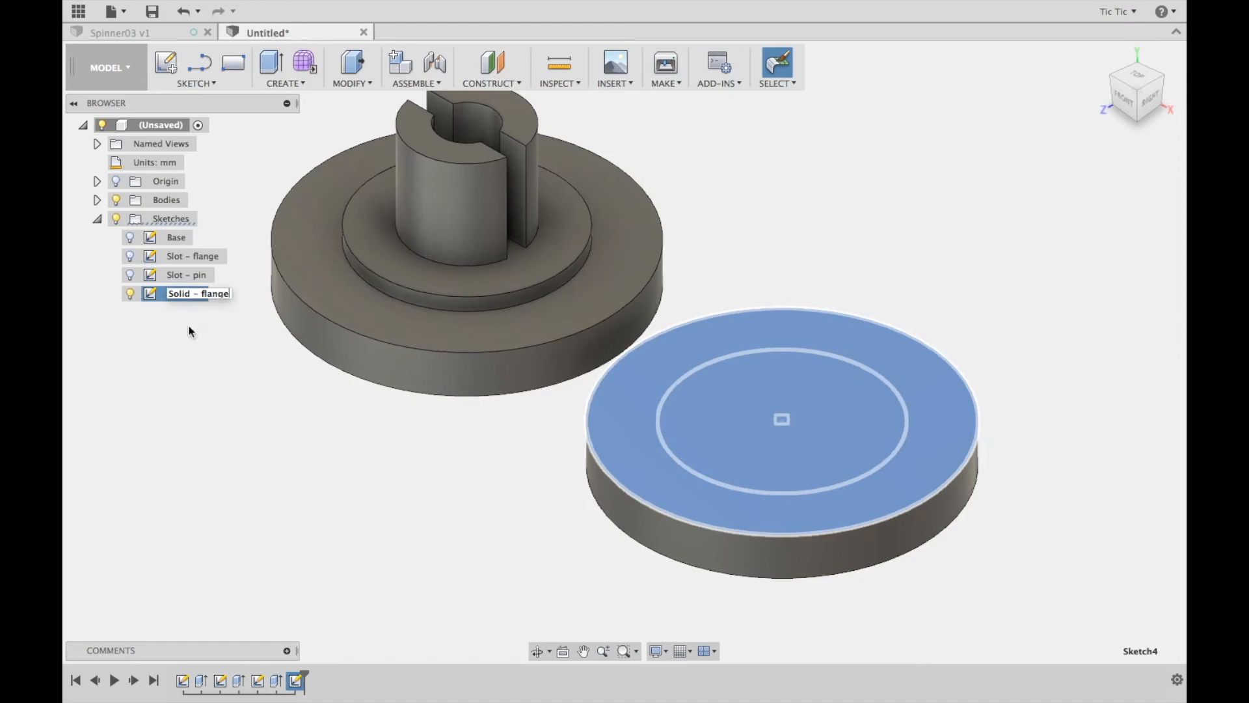
{"action": "key", "text": "Return"}
{"action": "left_click", "coordinate": [197, 365]}
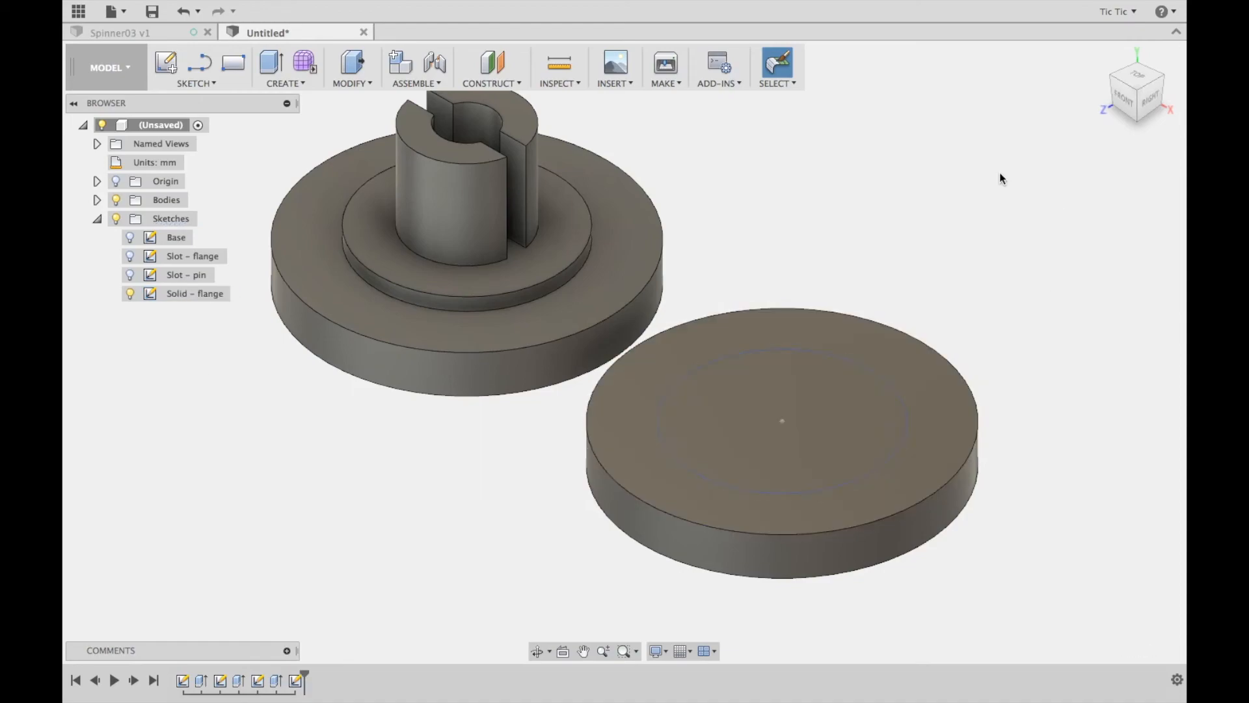
Extrude the 14 mm circle on the second disc by 1 mm
{"action": "left_click", "coordinate": [352, 62]}
{"action": "left_click", "coordinate": [741, 385]}
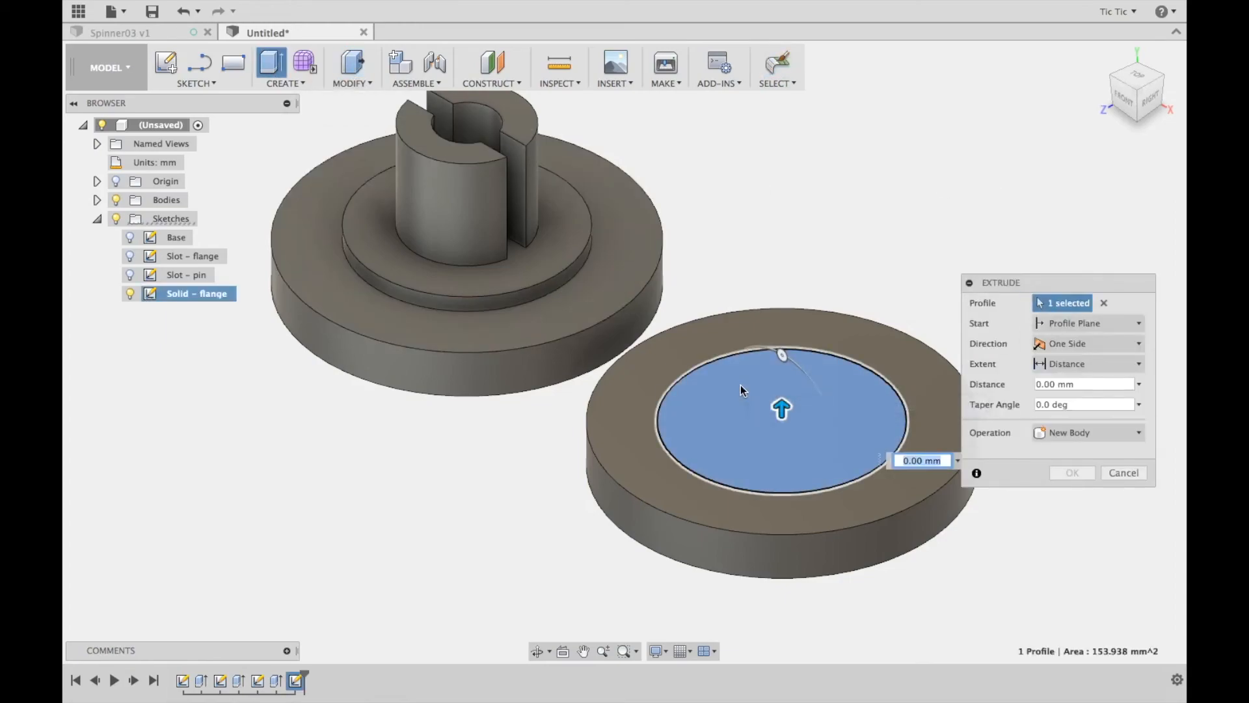
{"action": "type", "text": "1"}
{"action": "key", "text": "Return"}
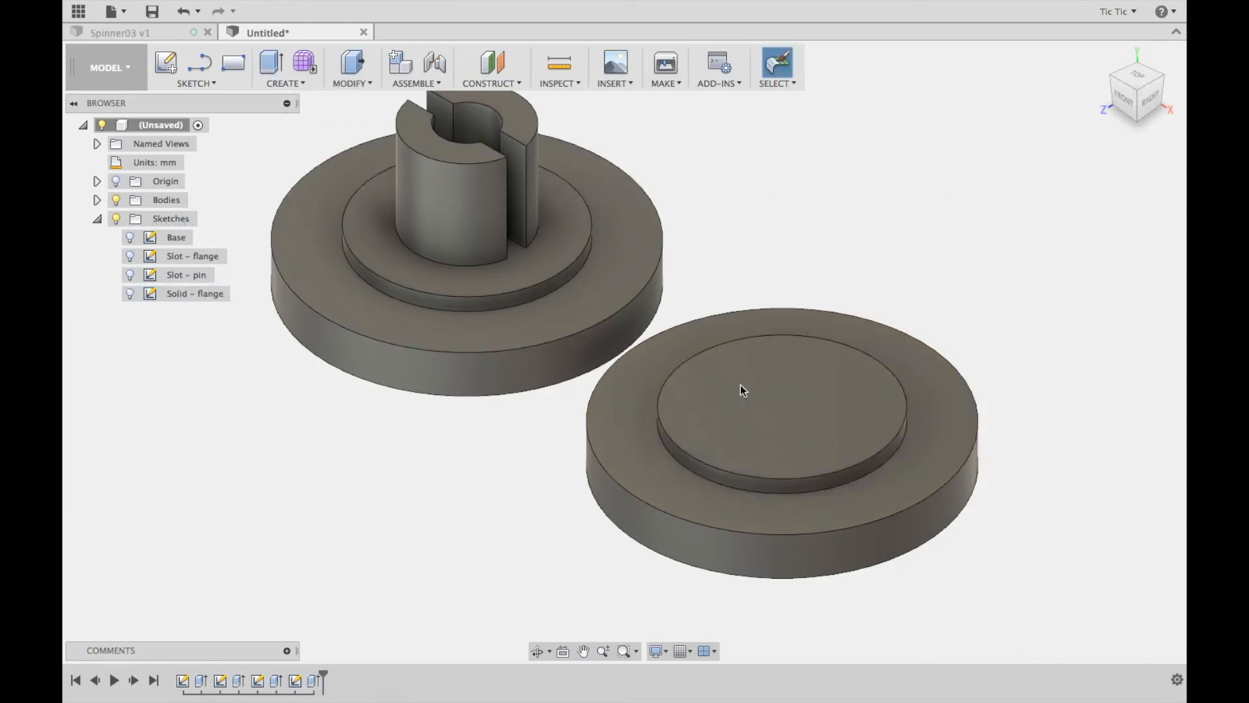
Sketch a 4.2 mm circle centred on the top face of the second disc's raised flange and finish the sketch
{"action": "left_click", "coordinate": [171, 65]}
{"action": "left_click", "coordinate": [798, 395]}
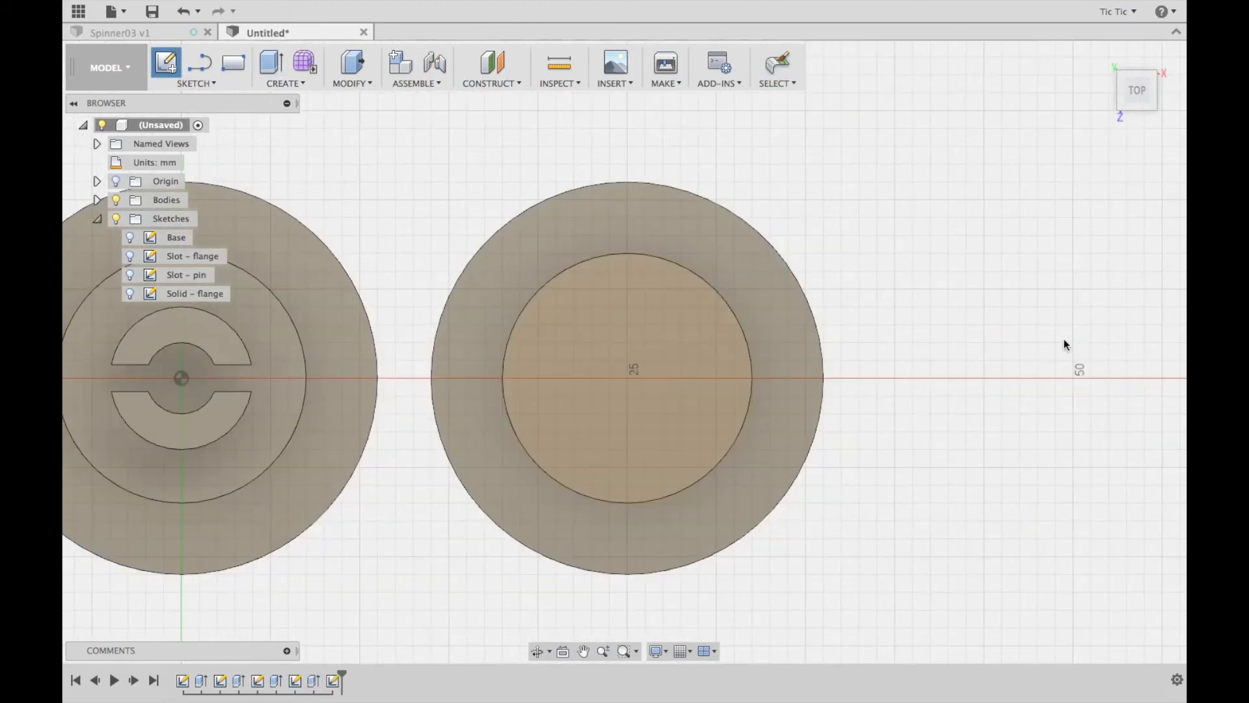
{"action": "key", "text": "c"}
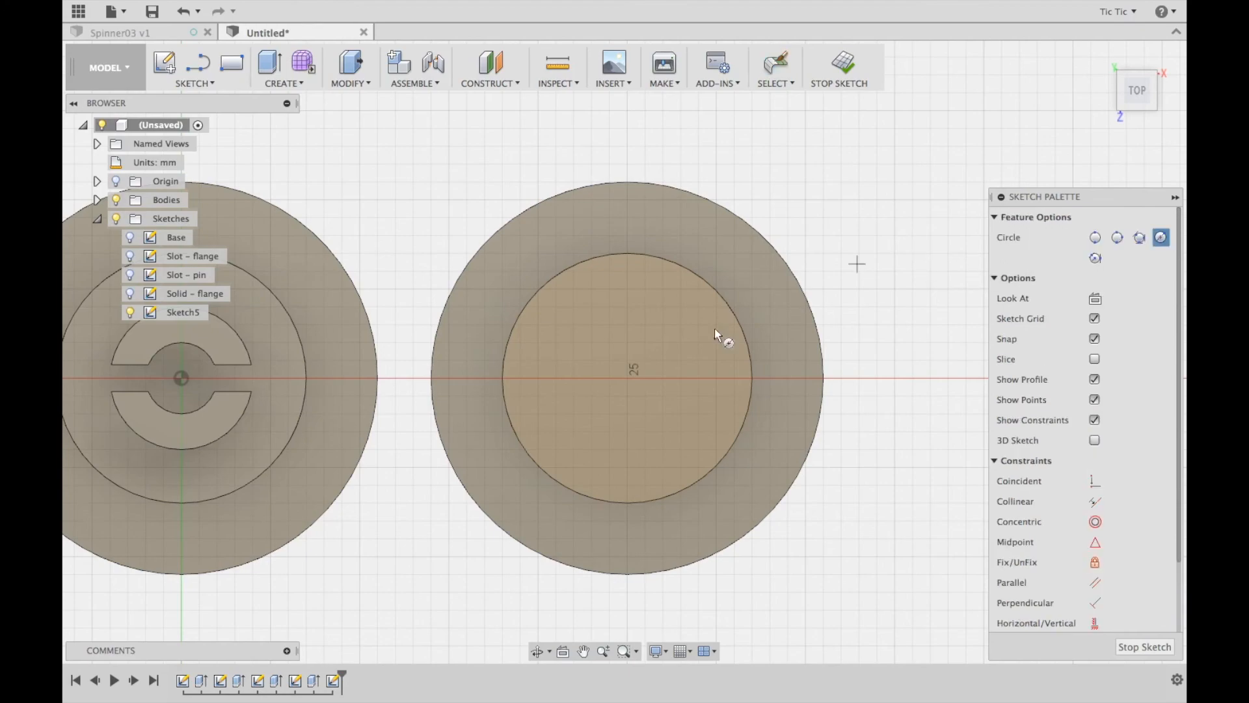
{"action": "left_click", "coordinate": [626, 376]}
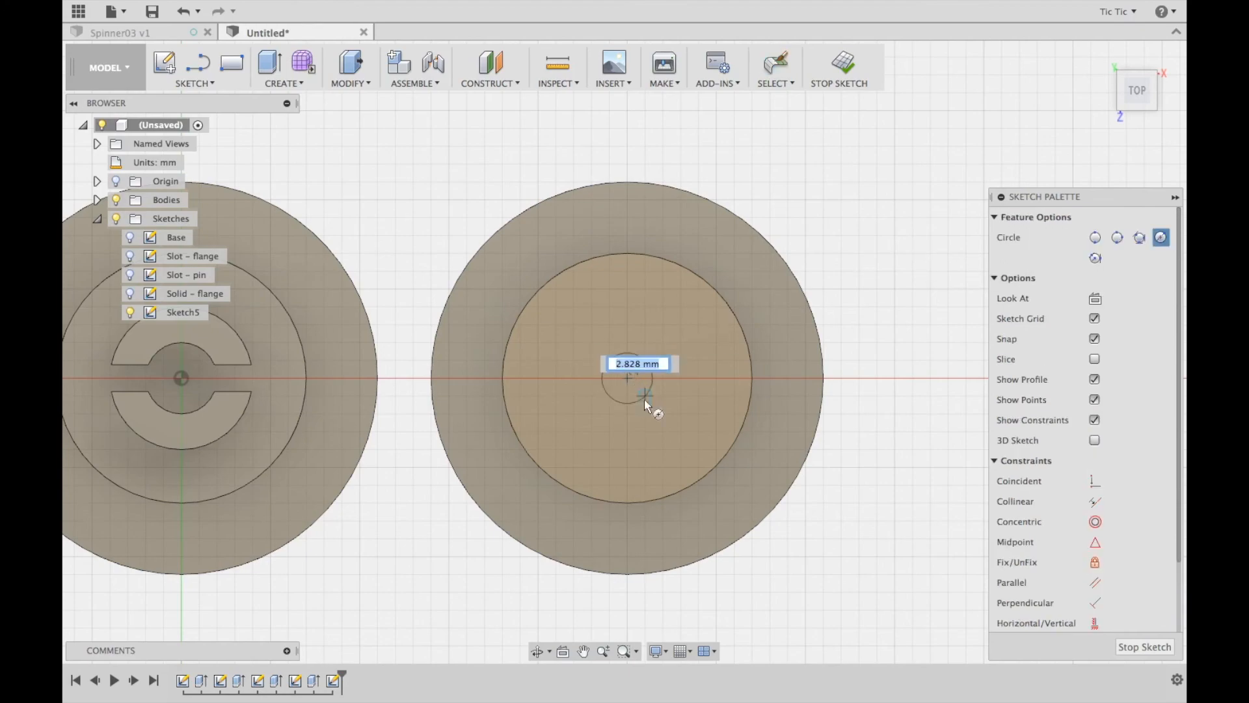
{"action": "type", "text": "4.2"}
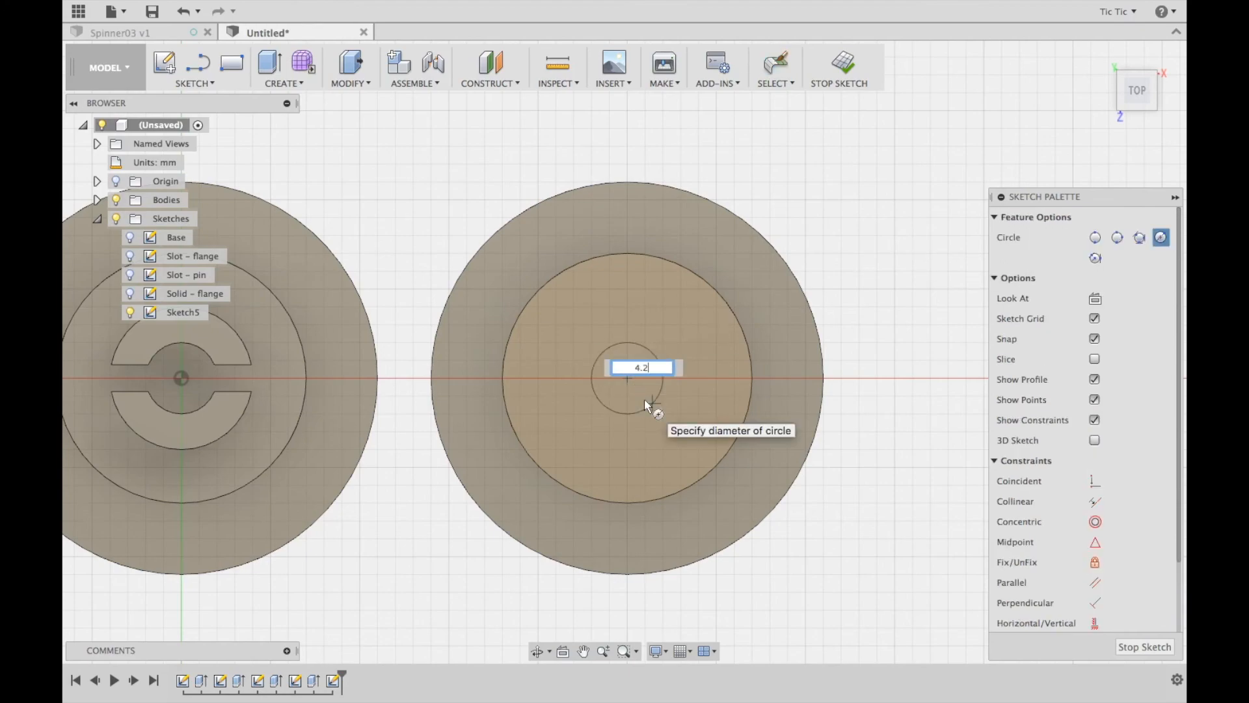
{"action": "key", "text": "Return"}
{"action": "key", "text": "Escape"}
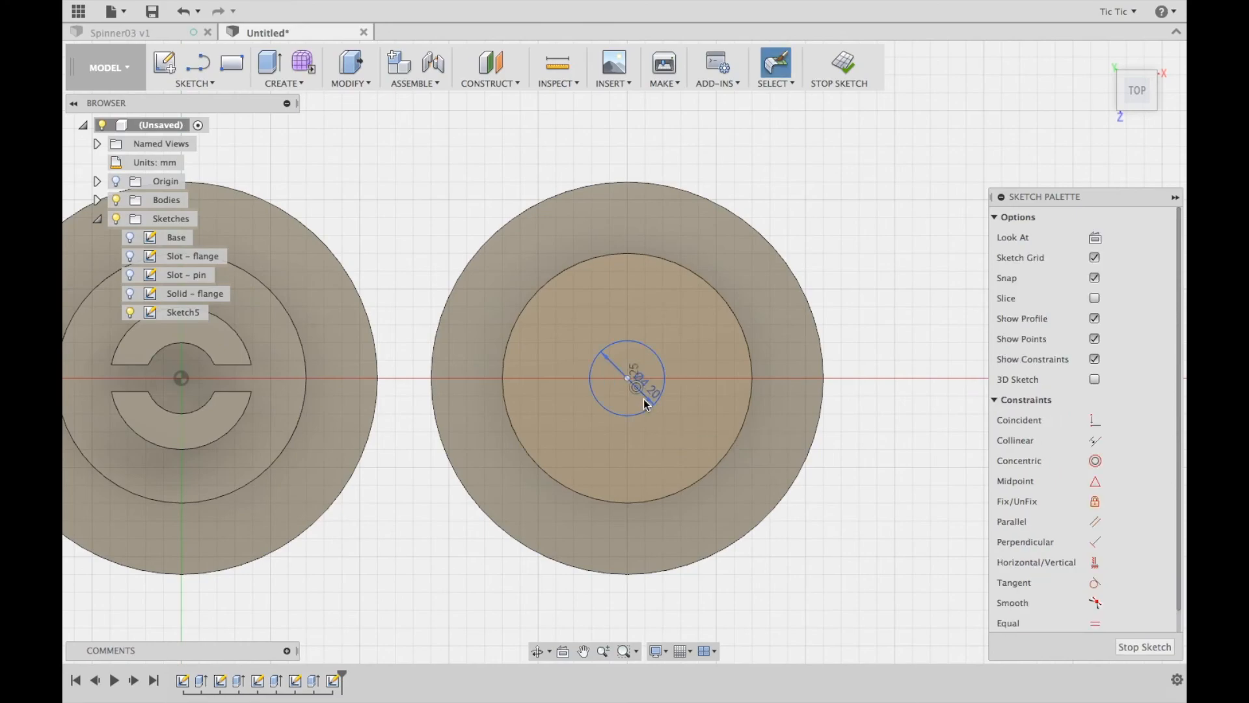
{"action": "left_click", "coordinate": [843, 67]}
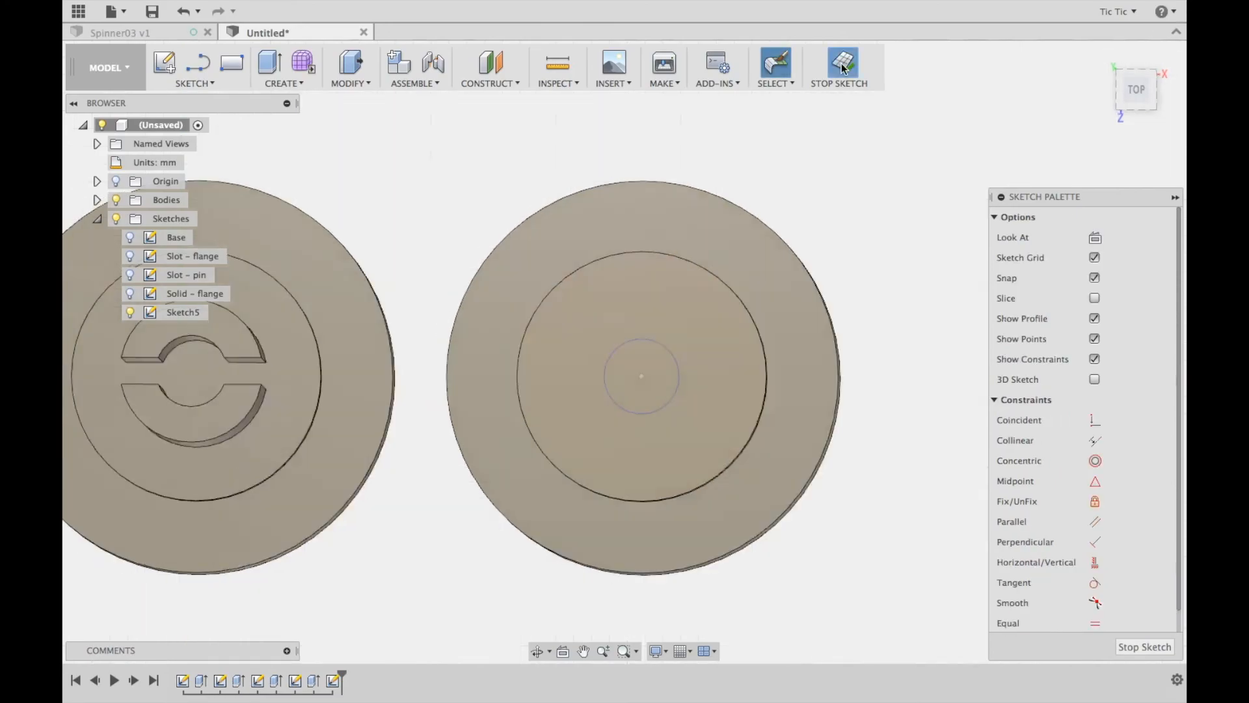
Extrude the 4.2 mm circle 6.5 mm upward as a solid pin joined to the second disc
{"action": "left_click", "coordinate": [352, 63]}
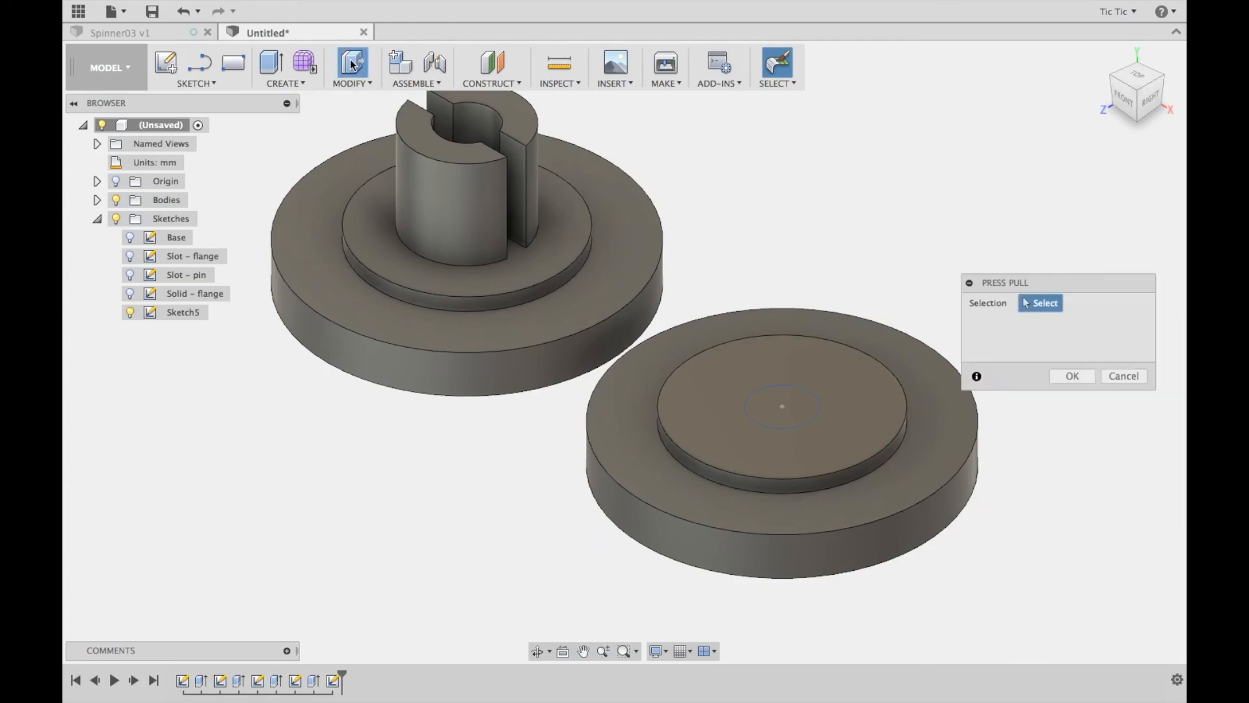
{"action": "left_click", "coordinate": [802, 410]}
{"action": "left_click", "coordinate": [1079, 384]}
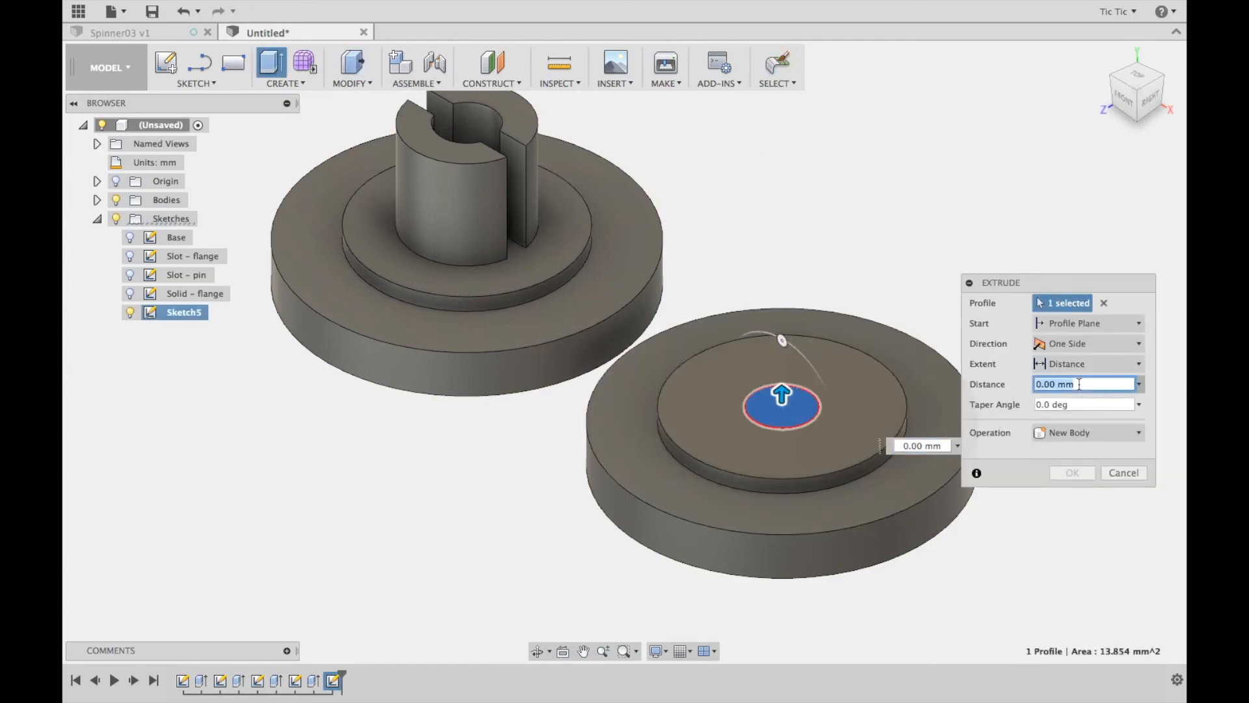
{"action": "type", "text": "6.5"}
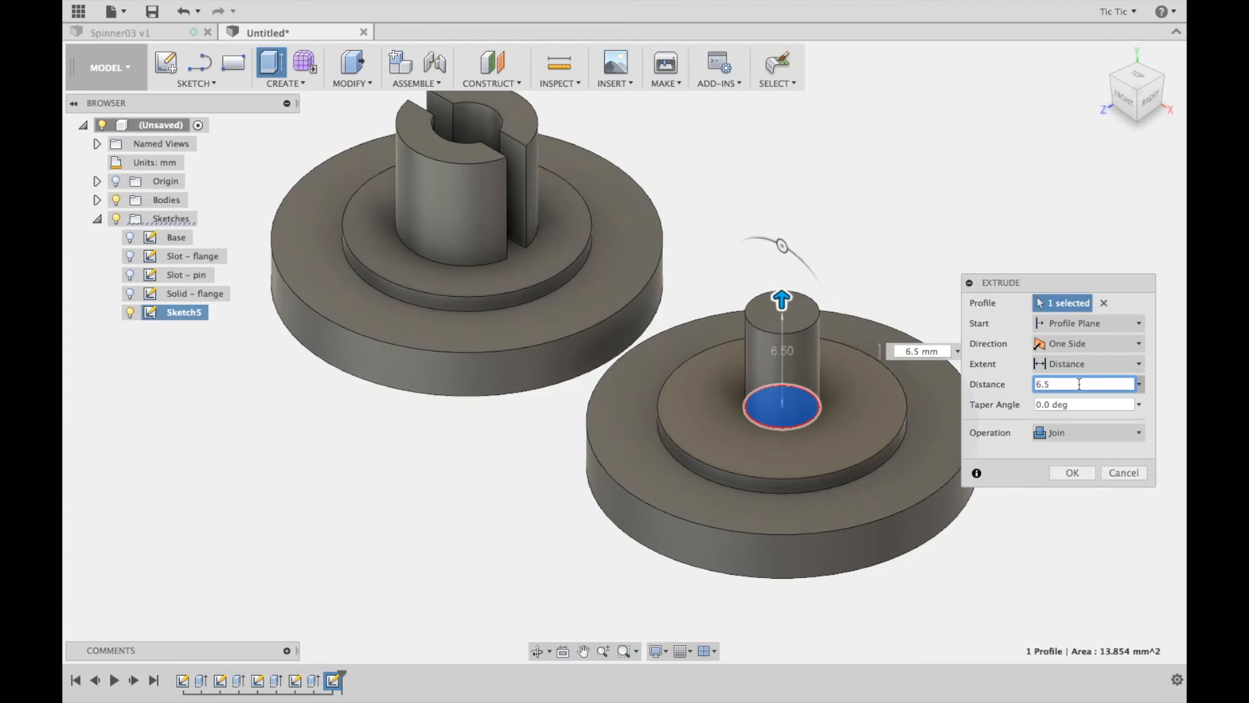
{"action": "left_click", "coordinate": [1073, 472]}
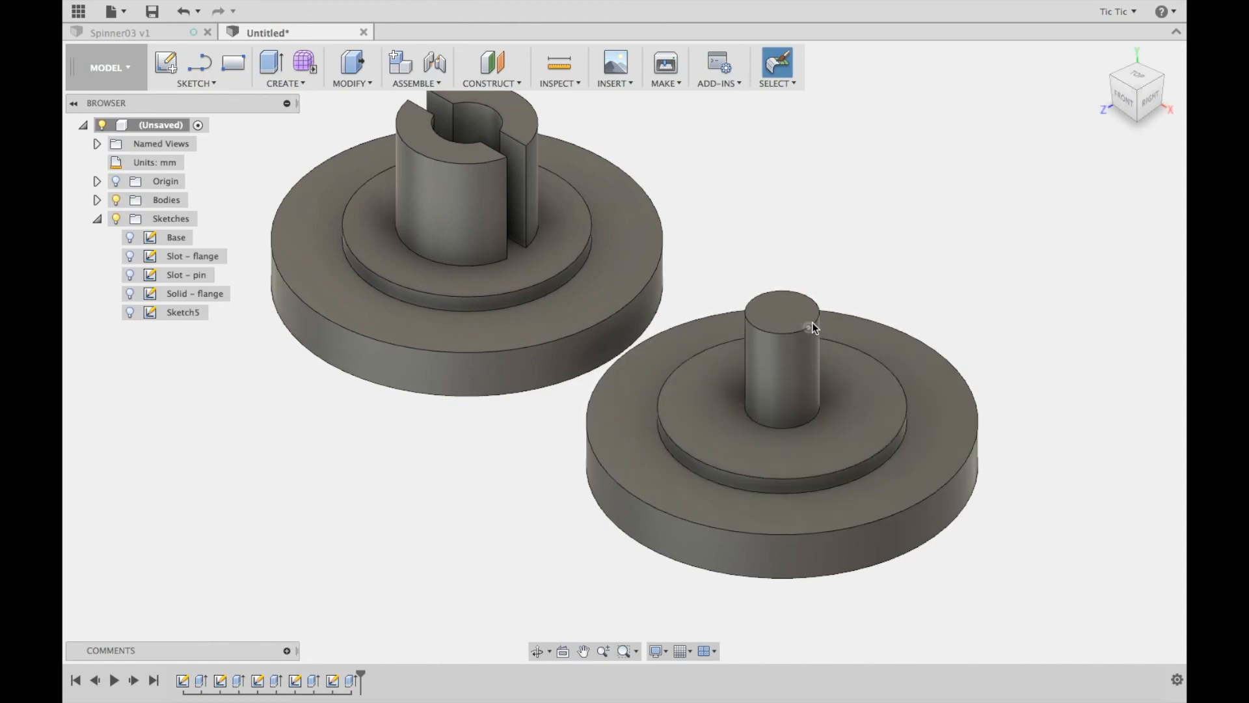
{"action": "left_click", "coordinate": [361, 80]}
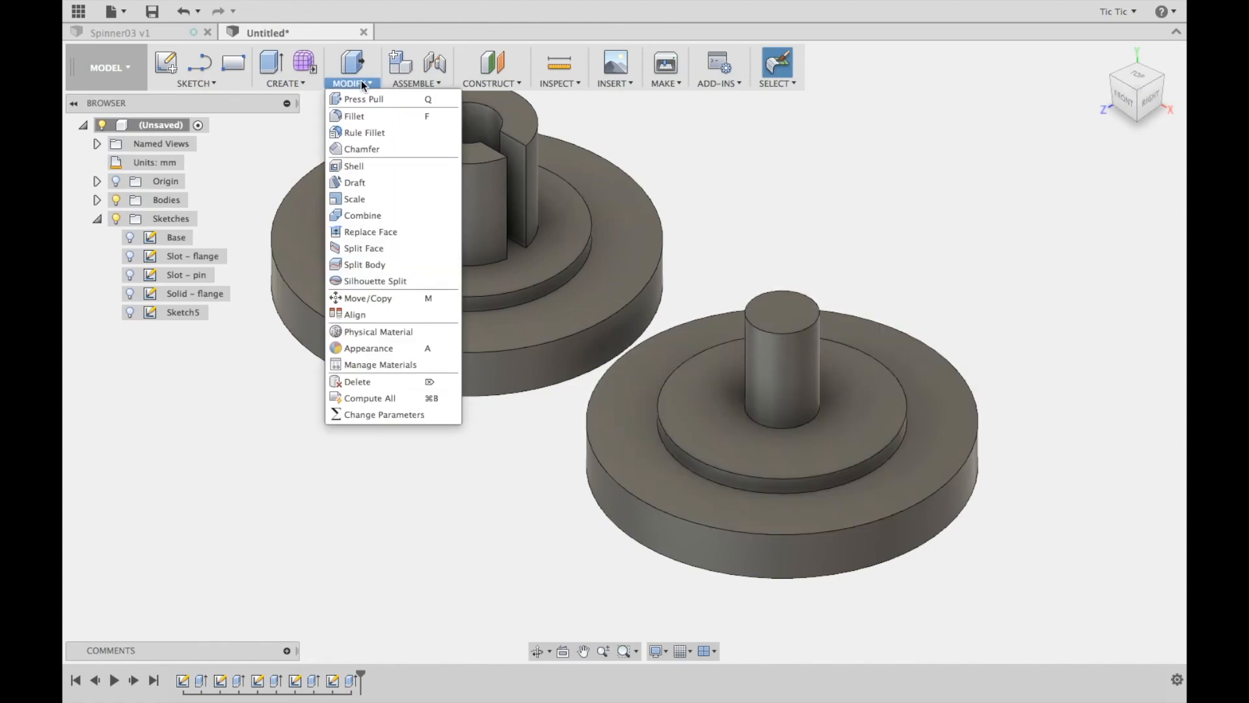
{"action": "left_click", "coordinate": [355, 116]}
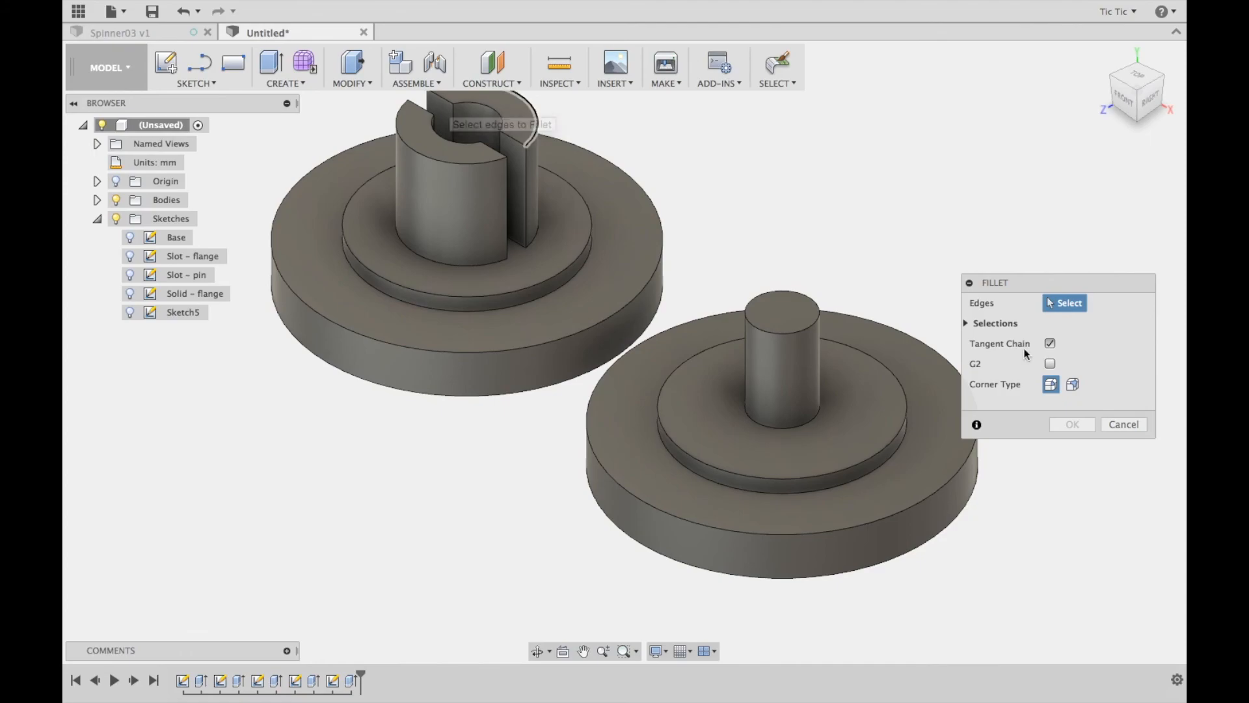
{"action": "left_click", "coordinate": [1124, 425]}
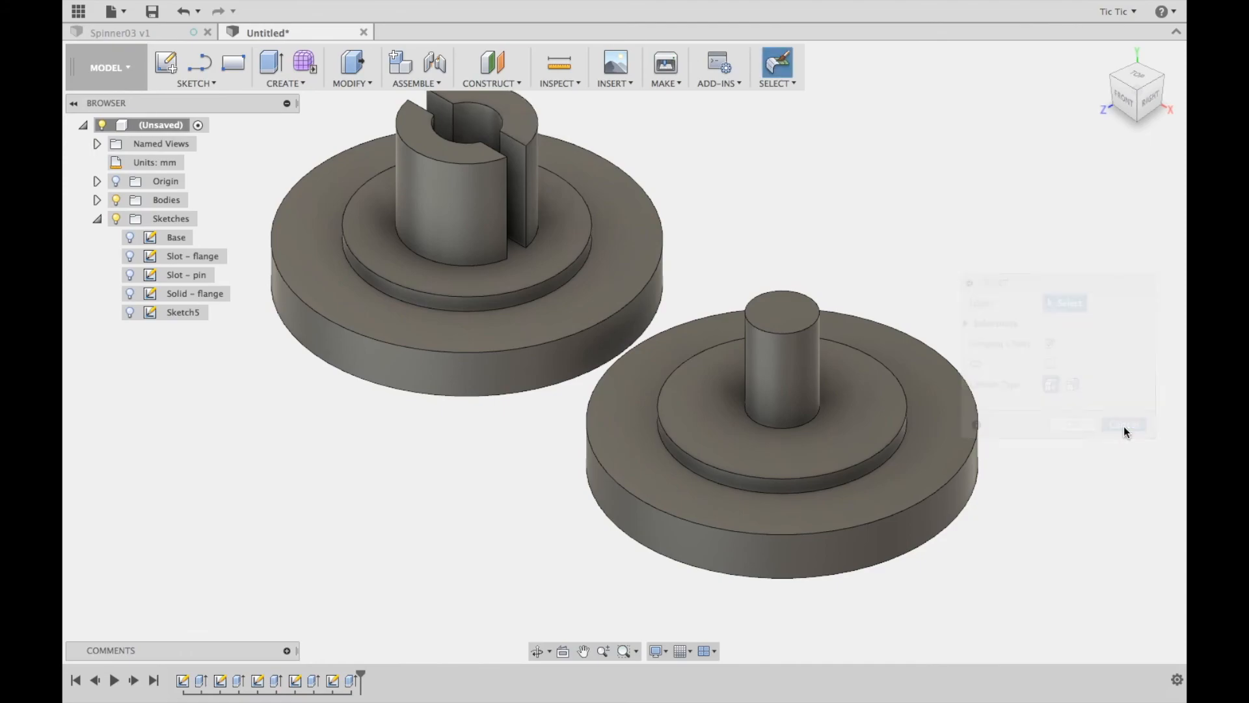
Chamfer the top edge of the solid pin with an equal distance of 1 mm
{"action": "left_click", "coordinate": [361, 84]}
{"action": "left_click", "coordinate": [355, 149]}
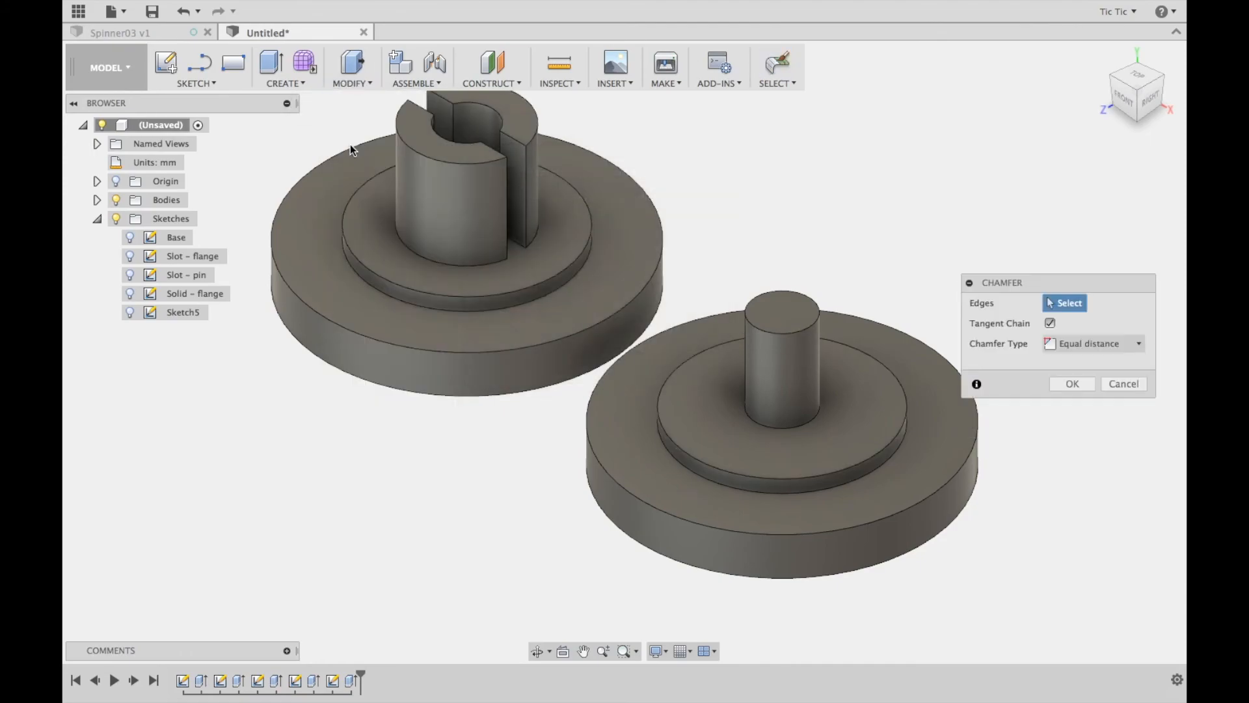
{"action": "left_click", "coordinate": [771, 330]}
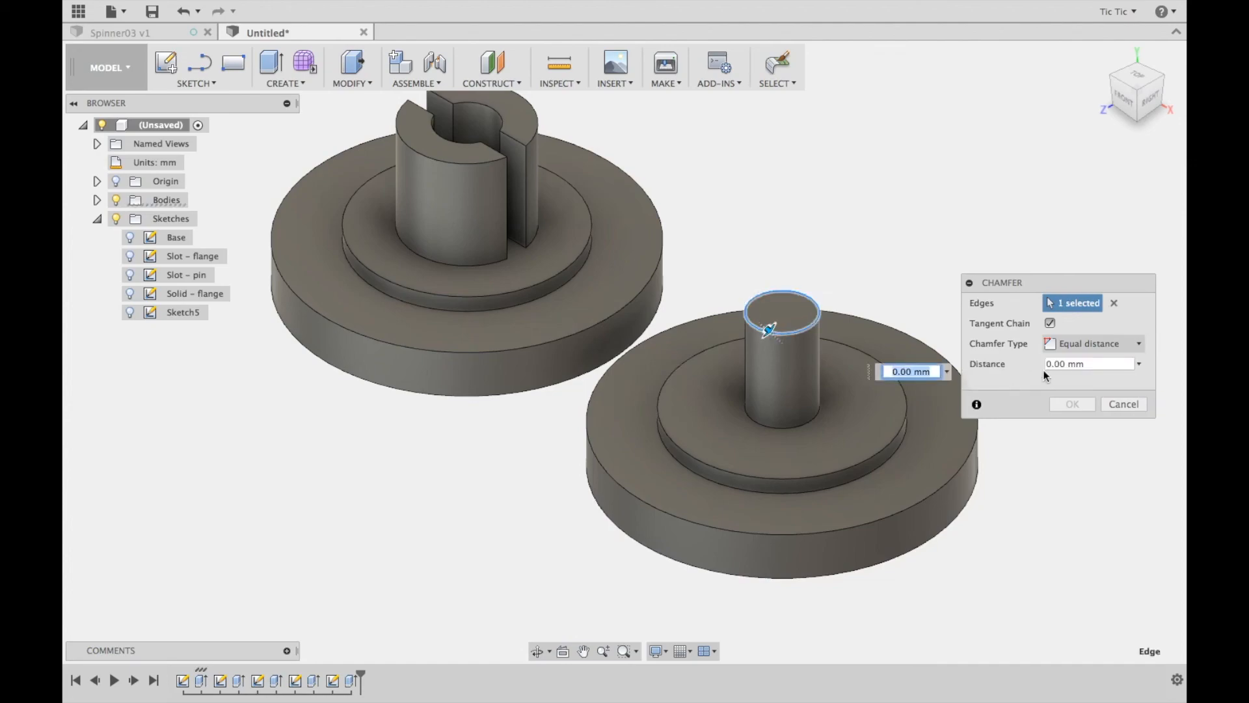
{"action": "left_click", "coordinate": [1092, 364]}
{"action": "type", "text": "1"}
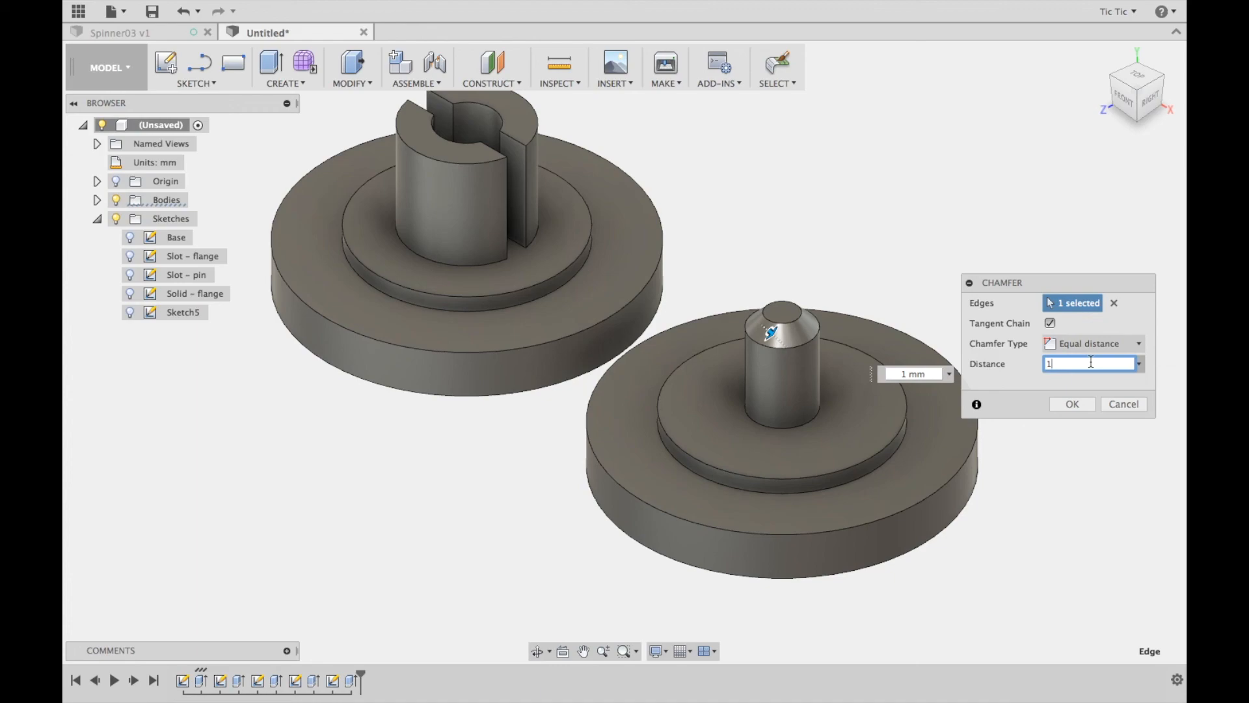
{"action": "left_click", "coordinate": [1072, 404]}
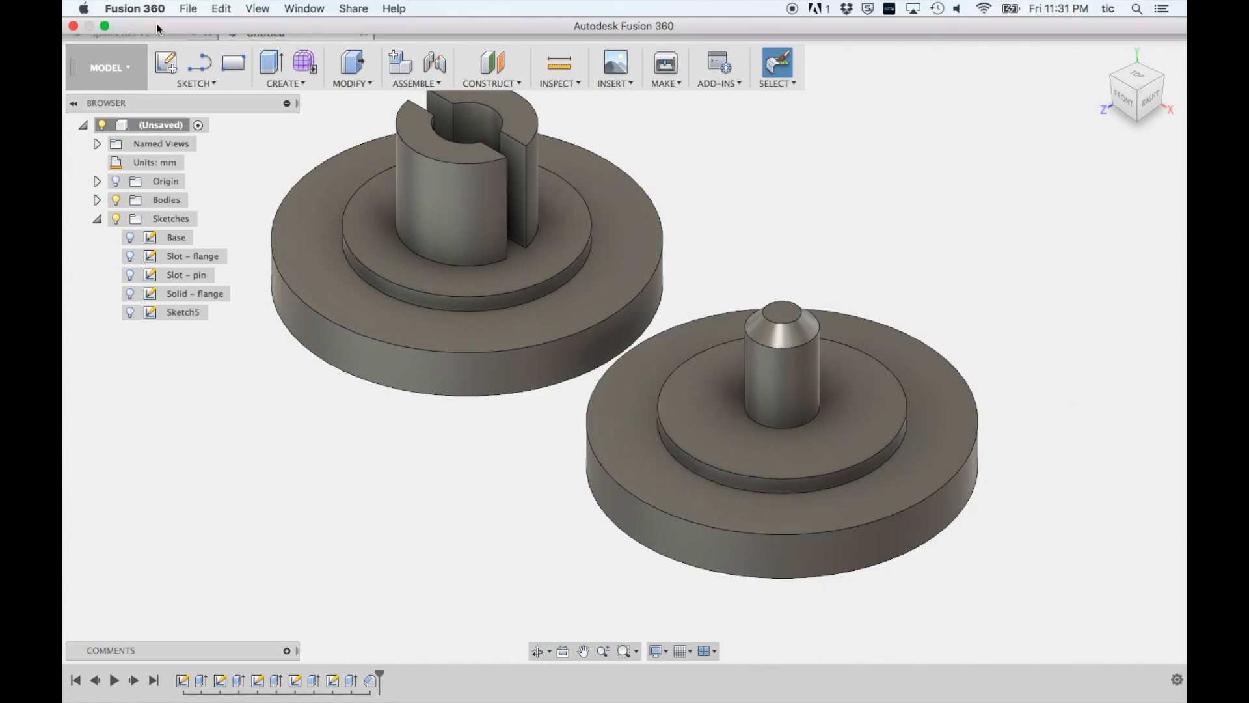
Save the design as Spinner Grip 03 in the 9 3D Design master project
{"action": "left_click", "coordinate": [149, 11]}
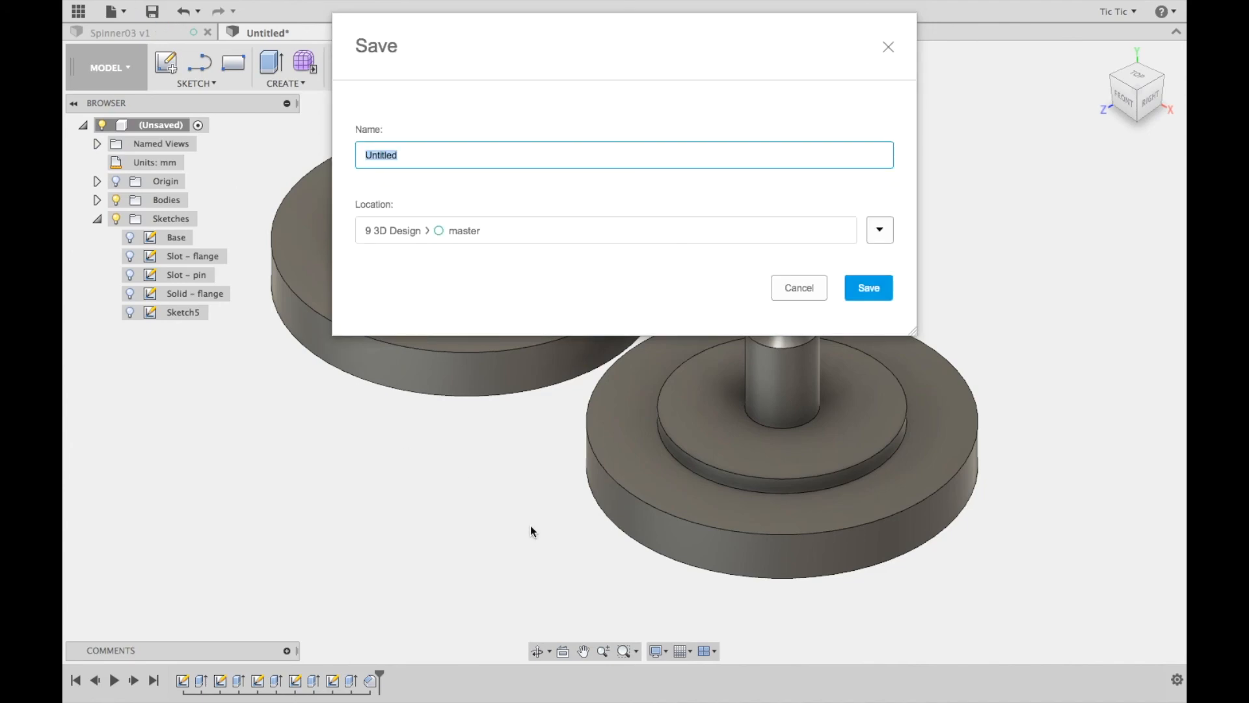
{"action": "type", "text": "Spinner Grip 03"}
{"action": "left_click", "coordinate": [873, 290]}
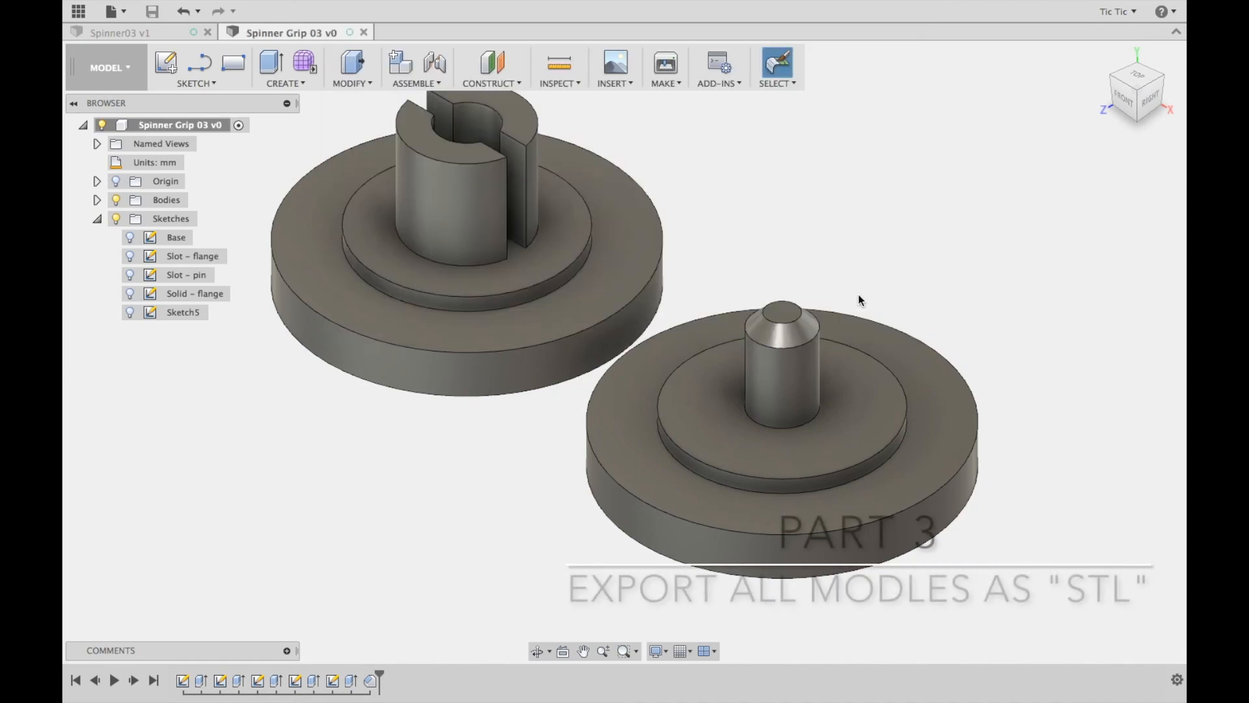
Set up a 3D Print mesh export of the slotted grip body, without sending it to a print utility
{"action": "left_click", "coordinate": [671, 80]}
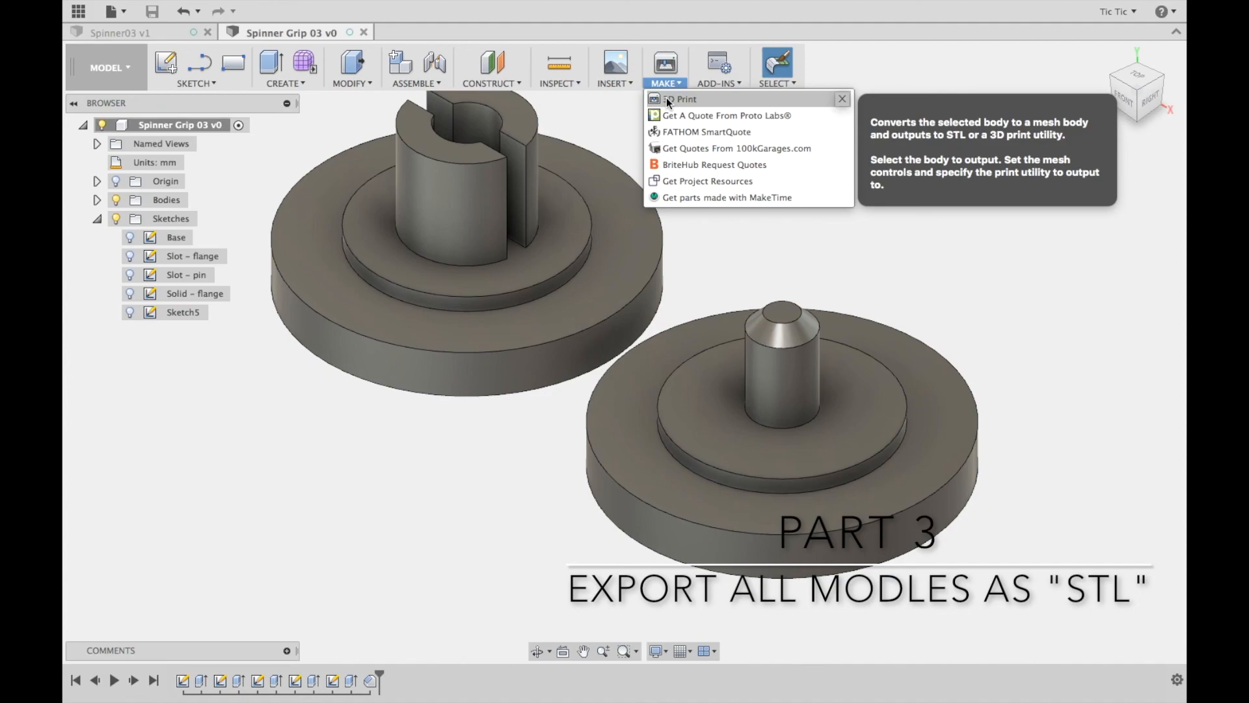
{"action": "left_click", "coordinate": [667, 99]}
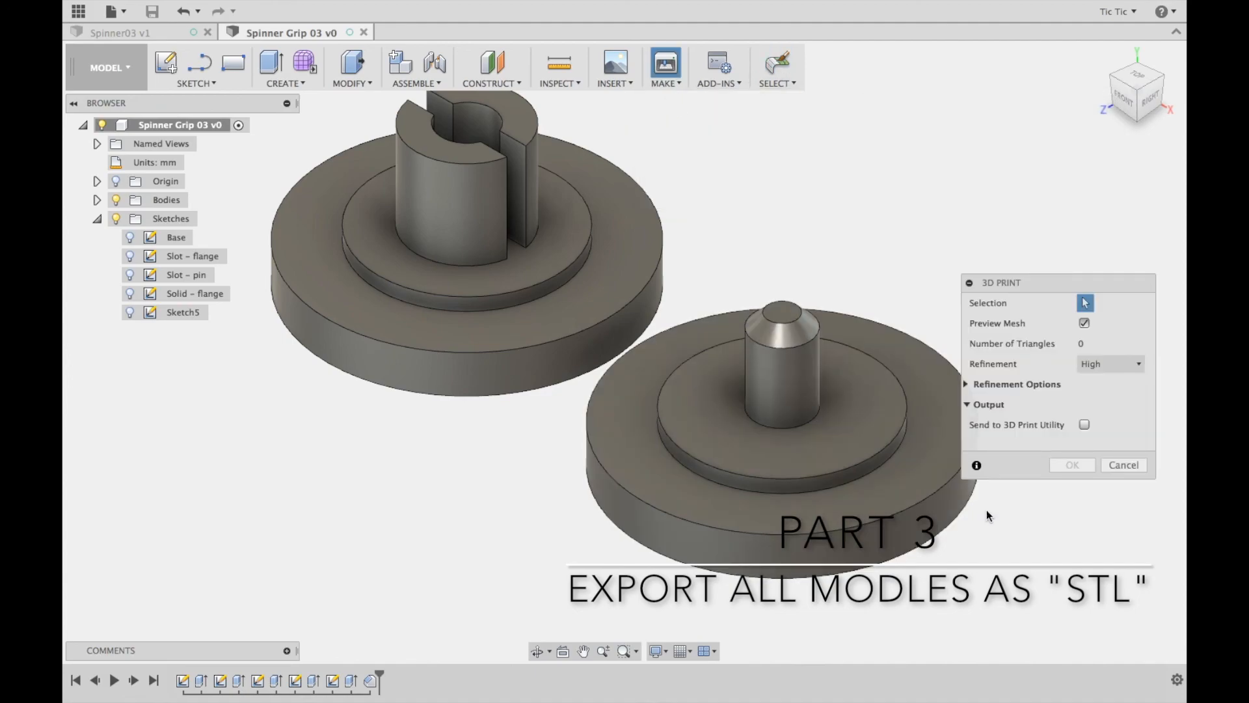
{"action": "left_click", "coordinate": [1085, 425]}
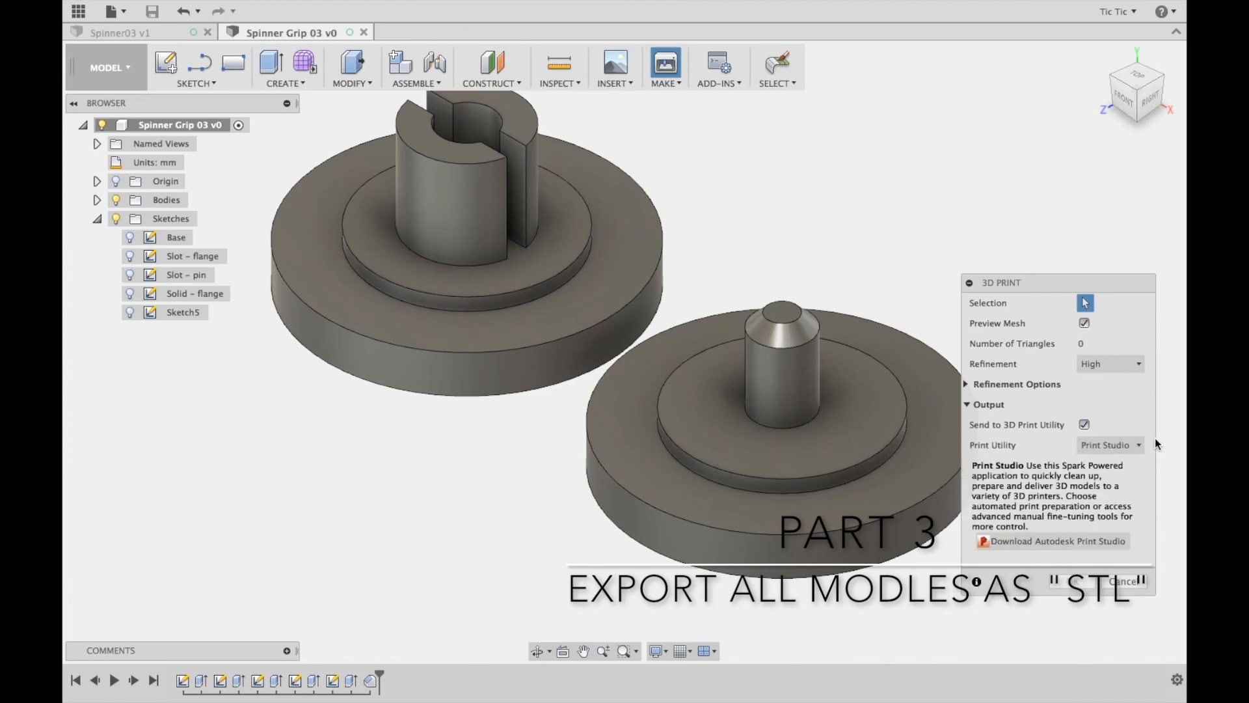
{"action": "left_click", "coordinate": [1084, 425]}
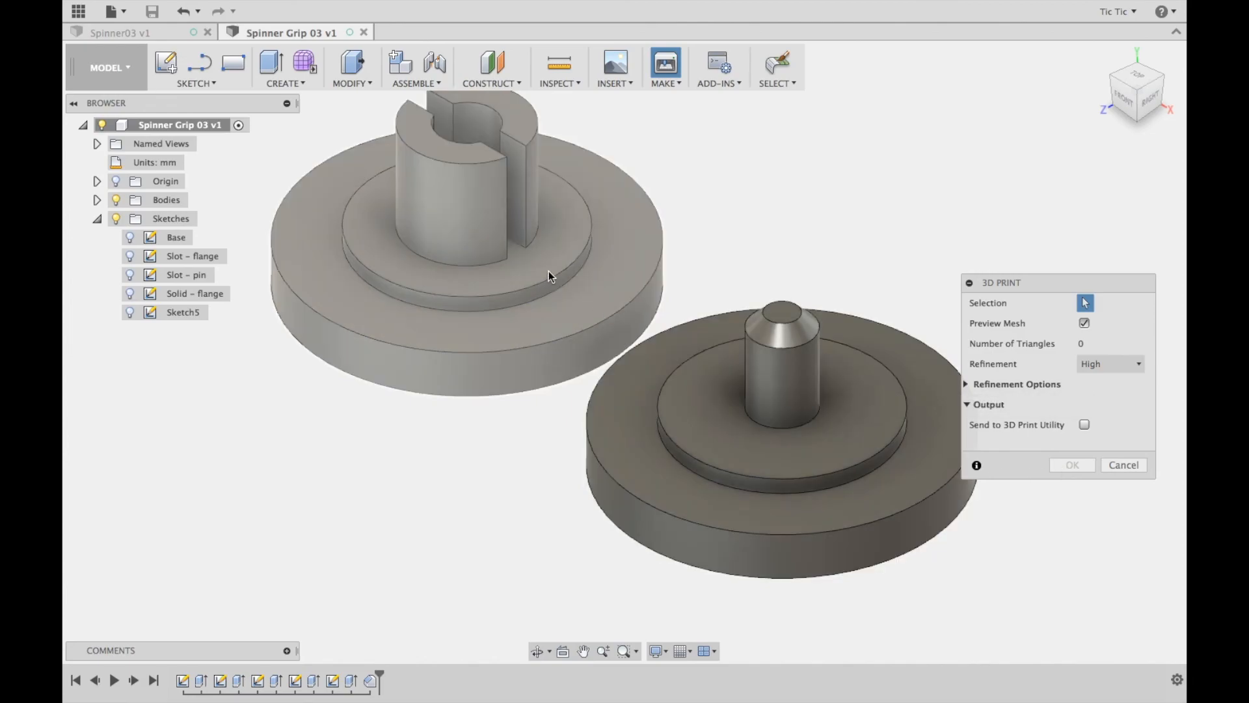
{"action": "left_click", "coordinate": [549, 271]}
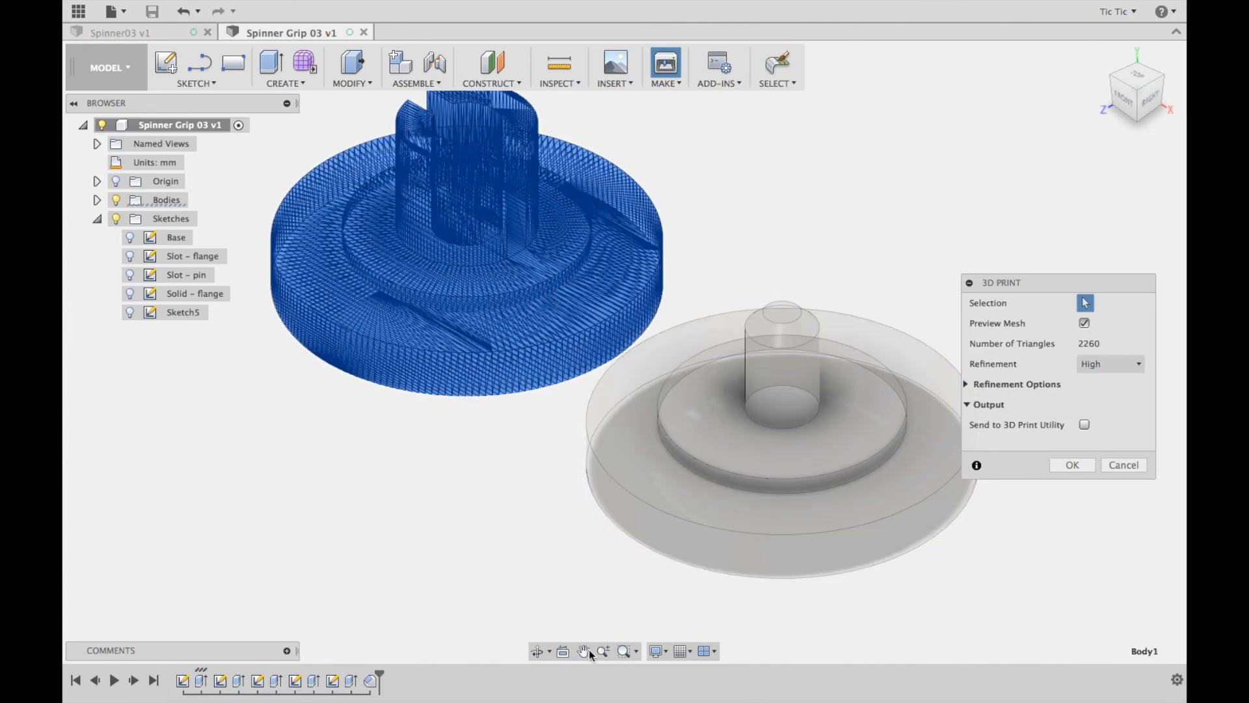
{"action": "left_click", "coordinate": [1085, 324]}
{"action": "left_click", "coordinate": [1084, 324]}
{"action": "left_click", "coordinate": [1079, 463]}
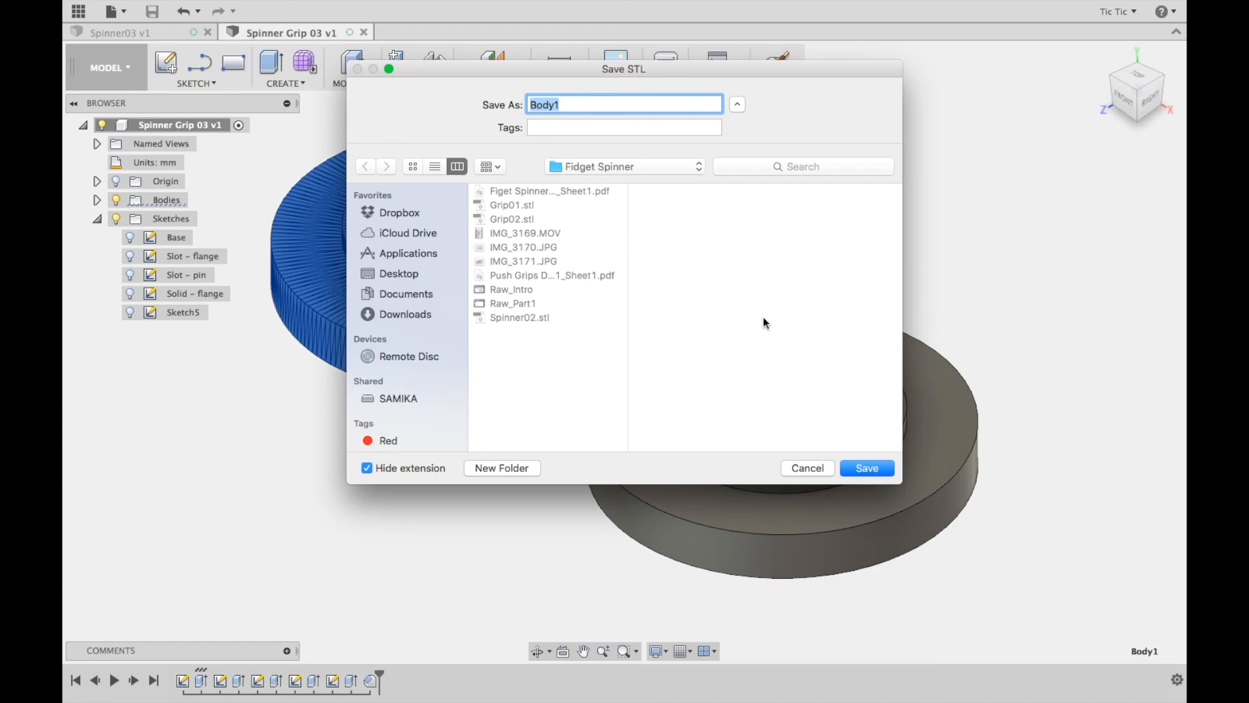
Save the slotted grip's STL file as Grip Slot 03 in the Fidget Spinner folder
{"action": "type", "text": "Grip Slot 03"}
{"action": "left_click", "coordinate": [868, 469]}
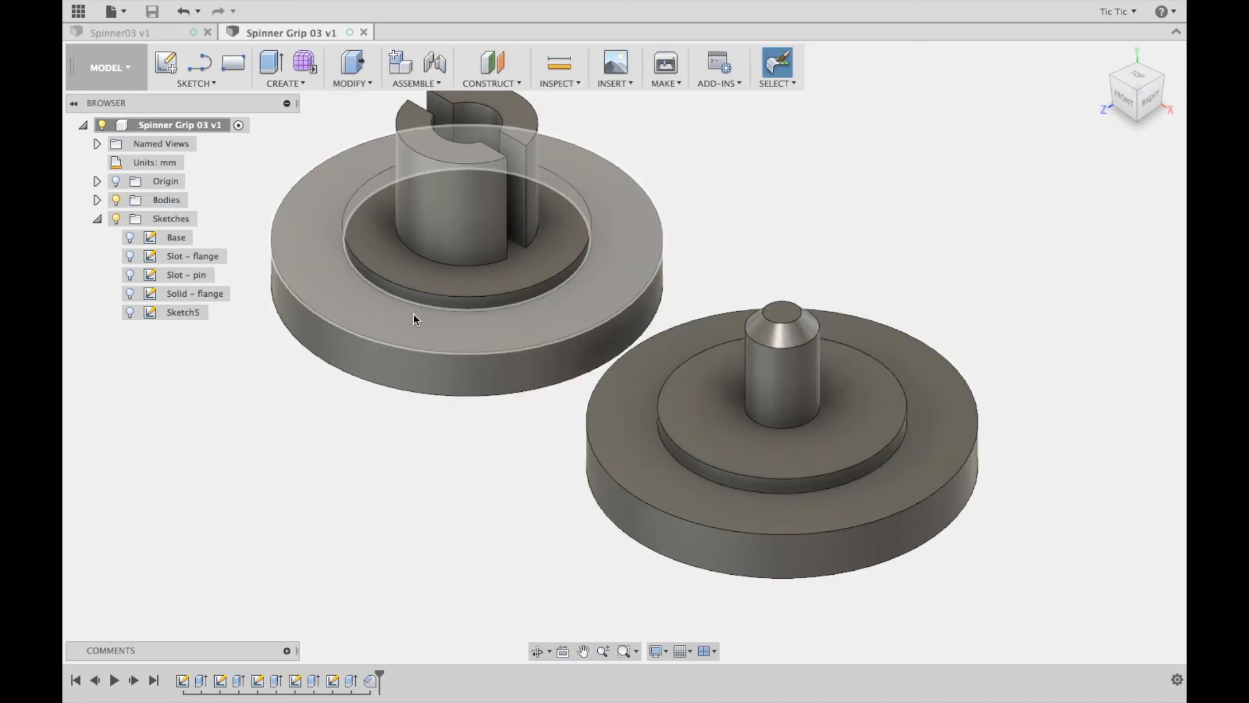
Switch to the Spinner03 design and take the application window out of full screen
{"action": "left_click", "coordinate": [119, 31]}
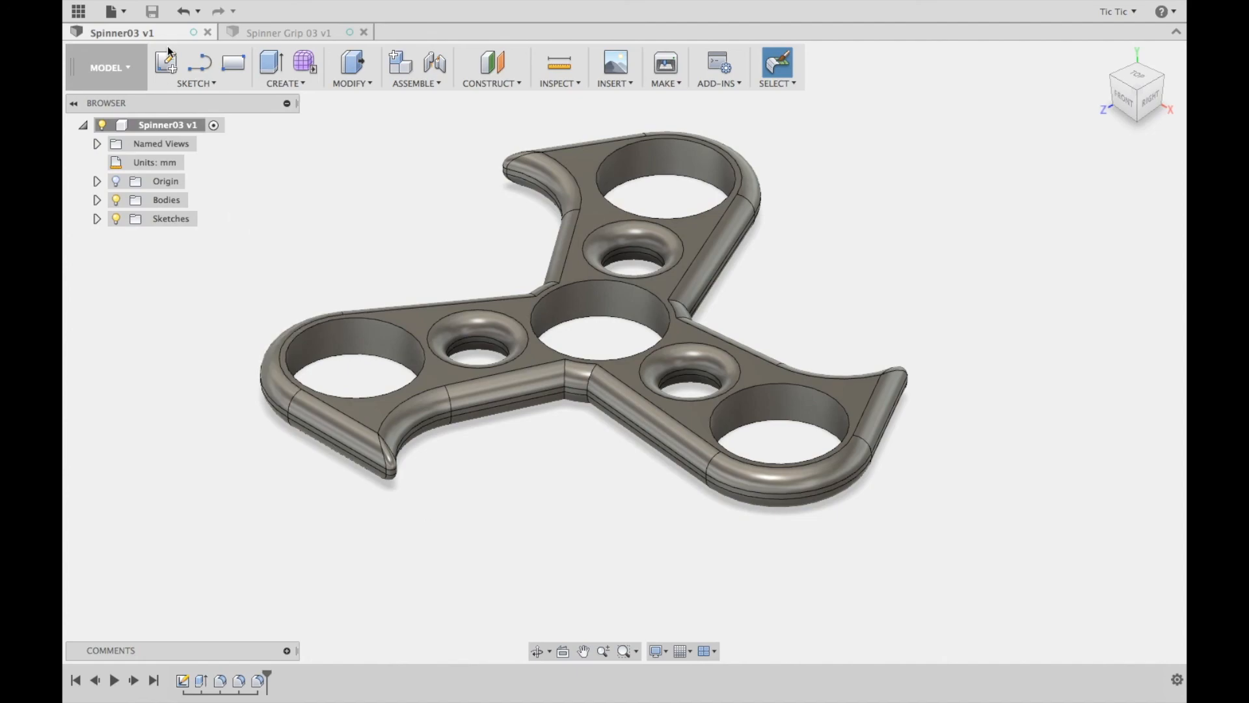
{"action": "mouse_move", "coordinate": [144, 2]}
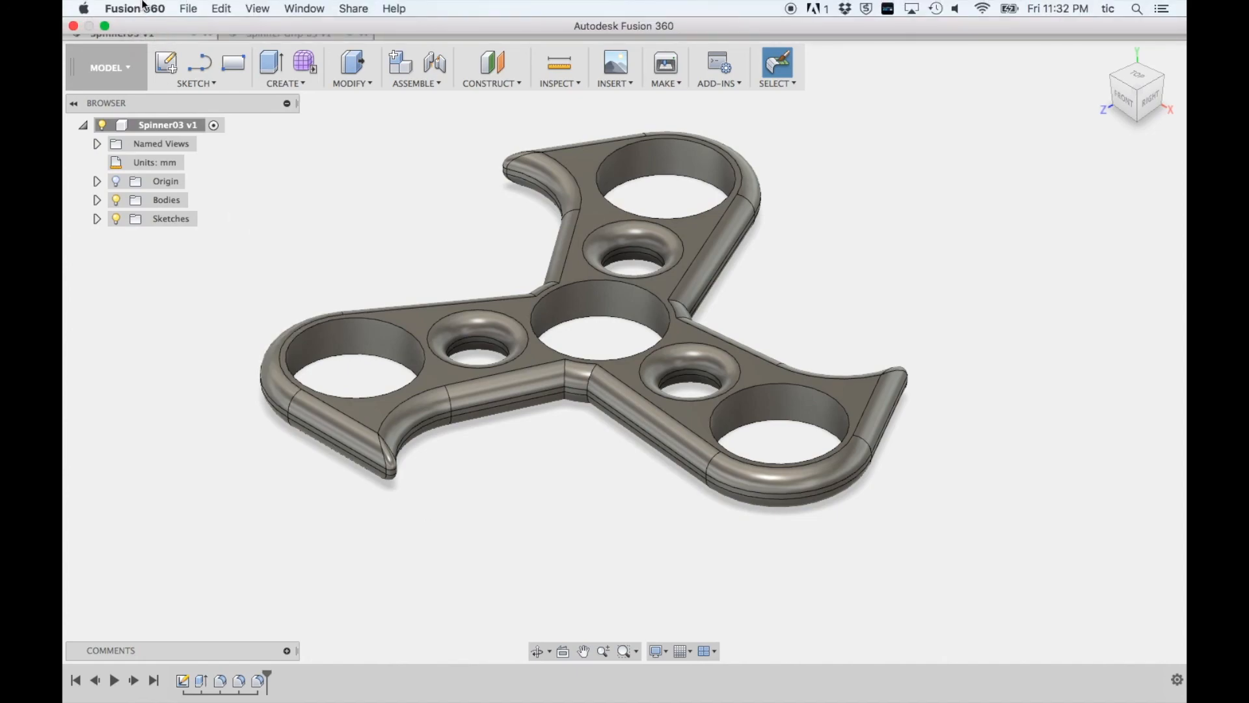
{"action": "left_click", "coordinate": [105, 26]}
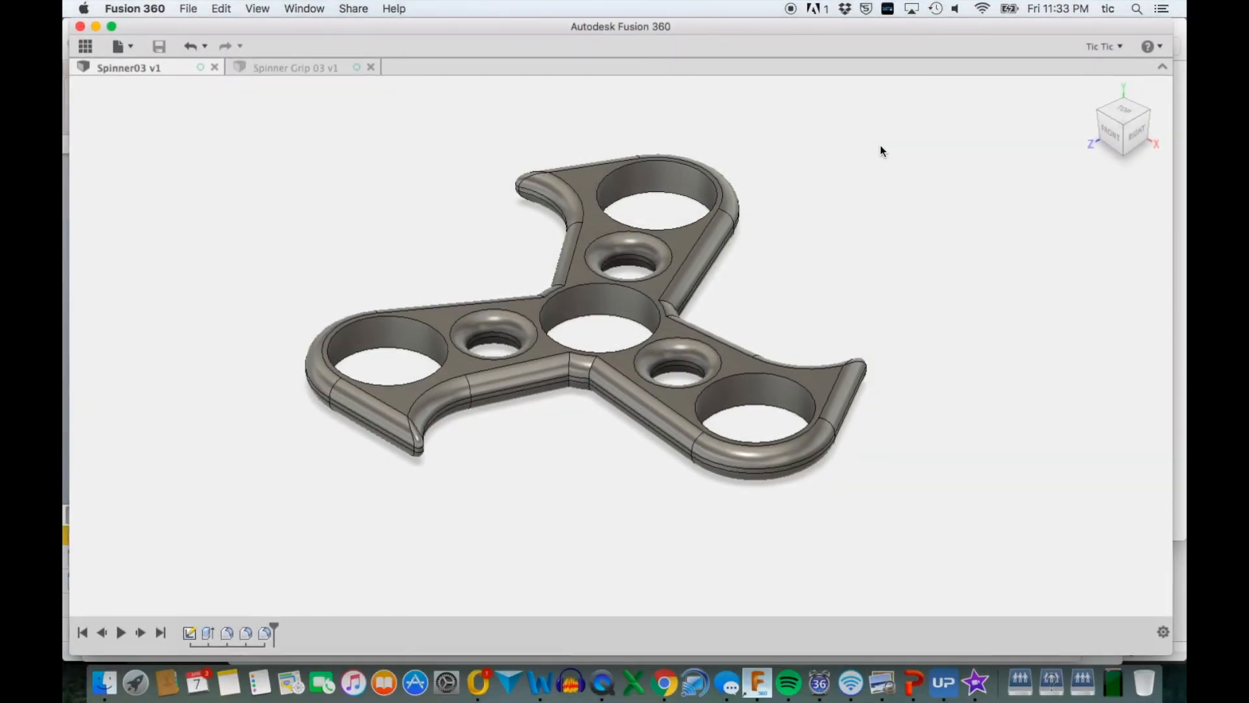